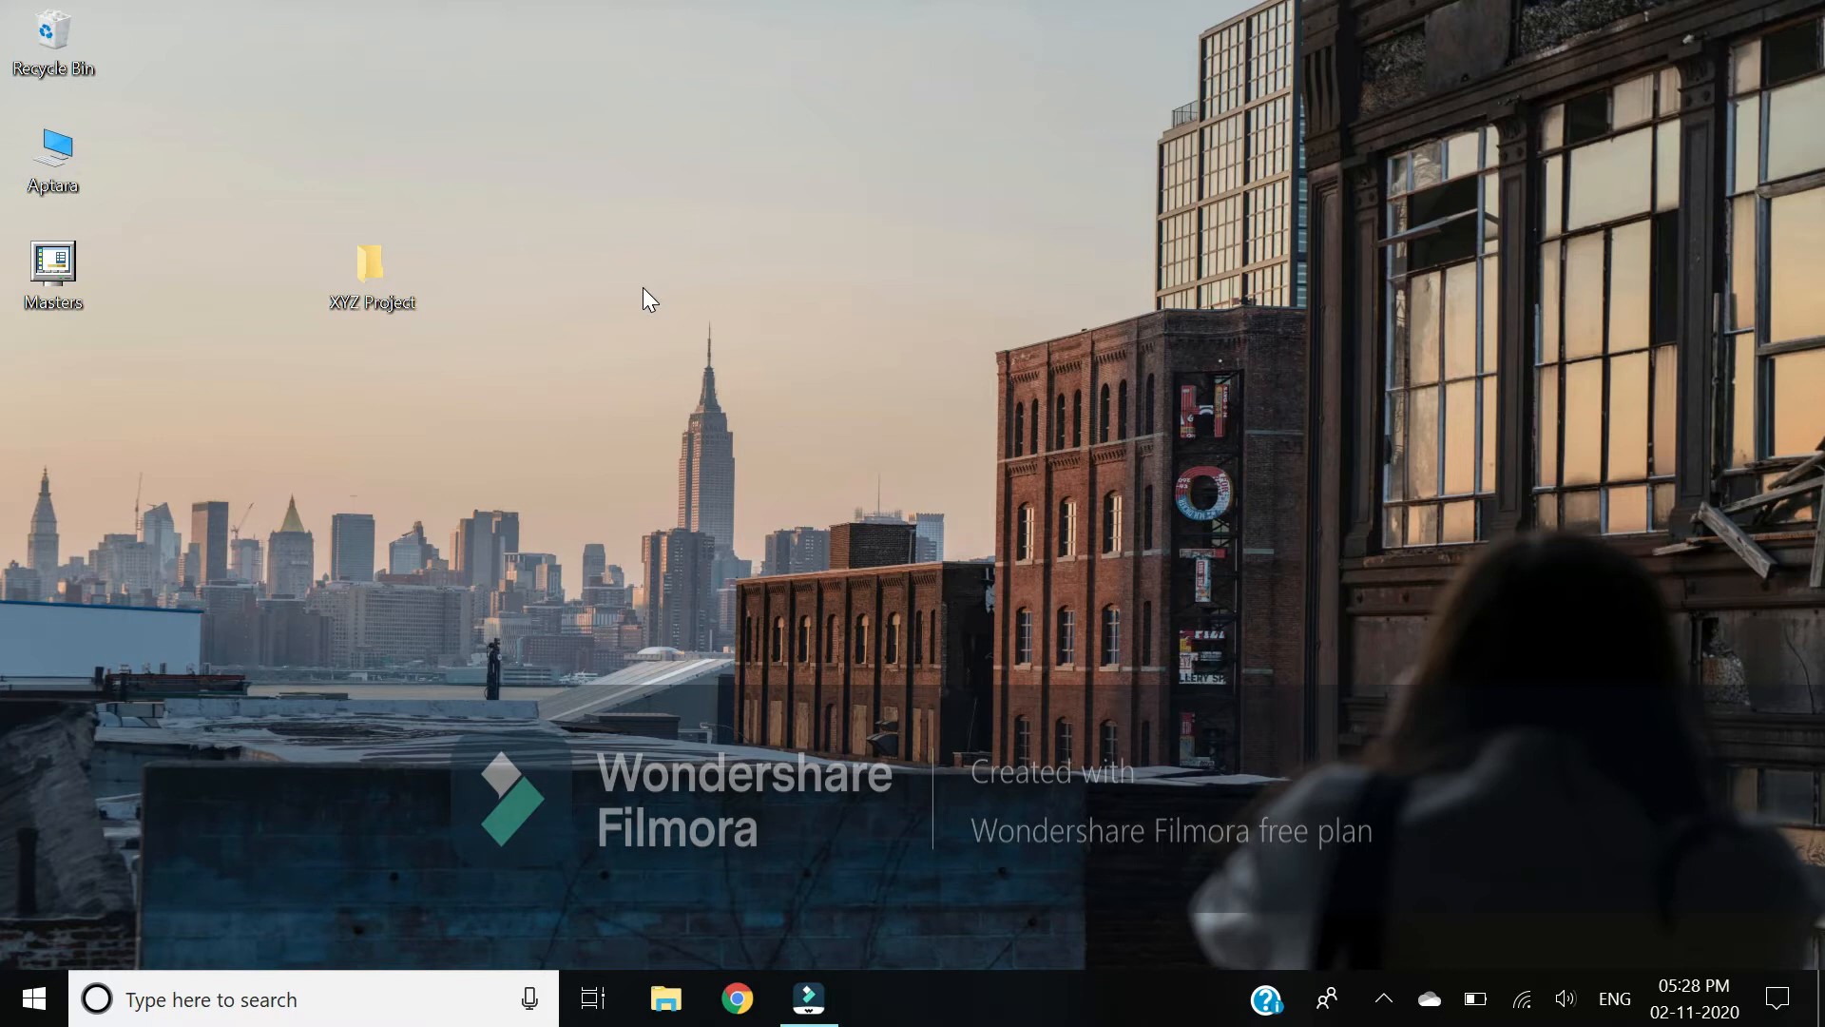
# Step: Make the XYZ Project folder an SVN repository using TortoiseSVN's Create repository here
pyautogui.doubleClick(359, 282)
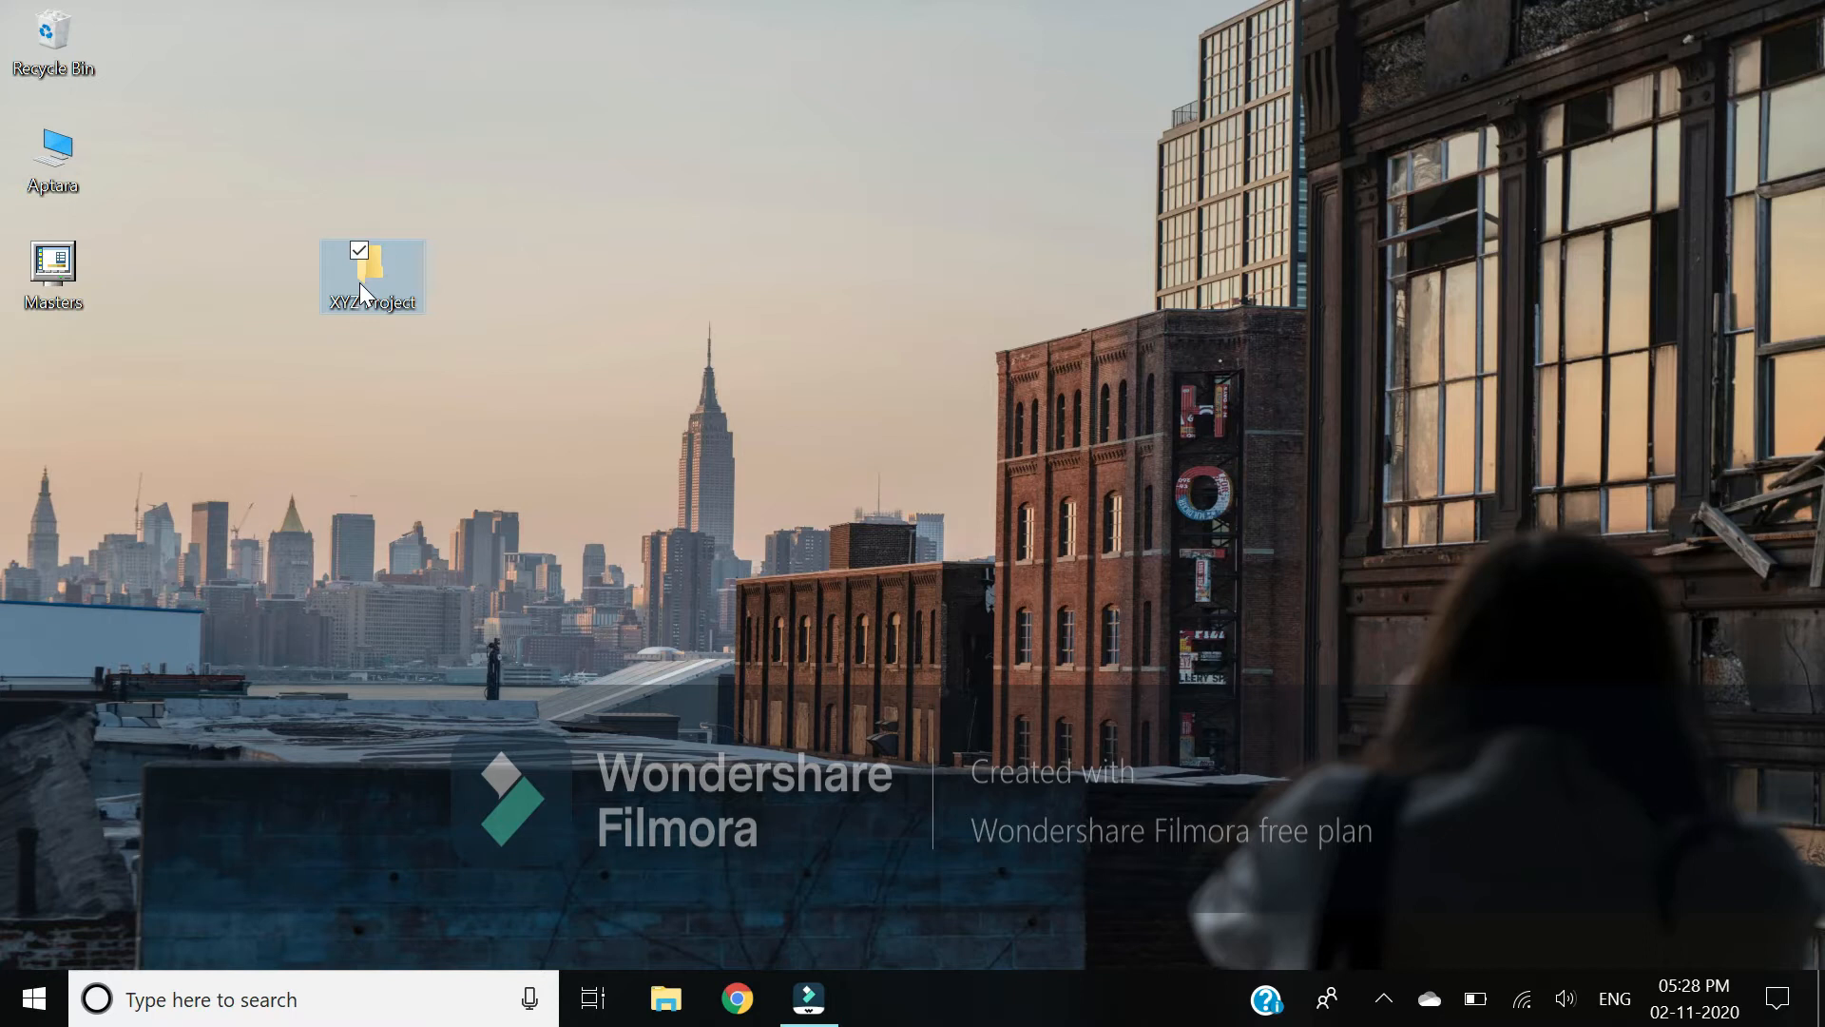
pyautogui.rightClick(362, 281)
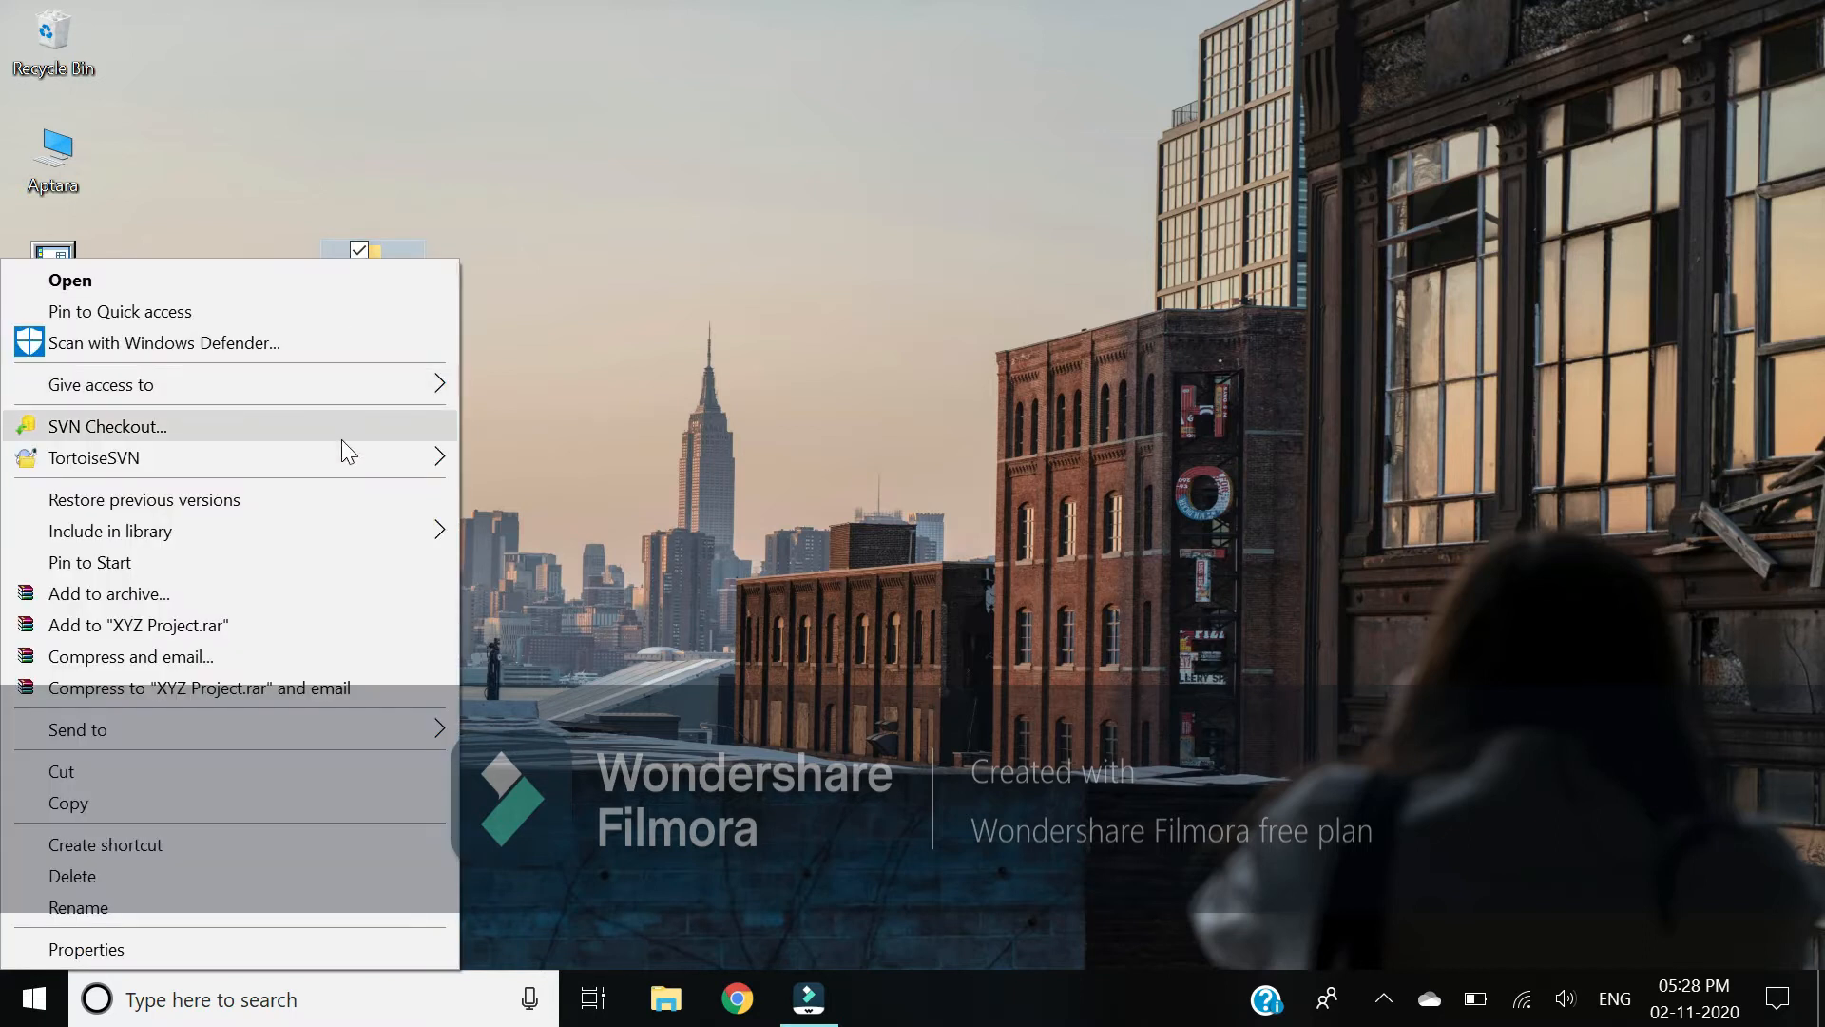
pyautogui.moveTo(341, 466)
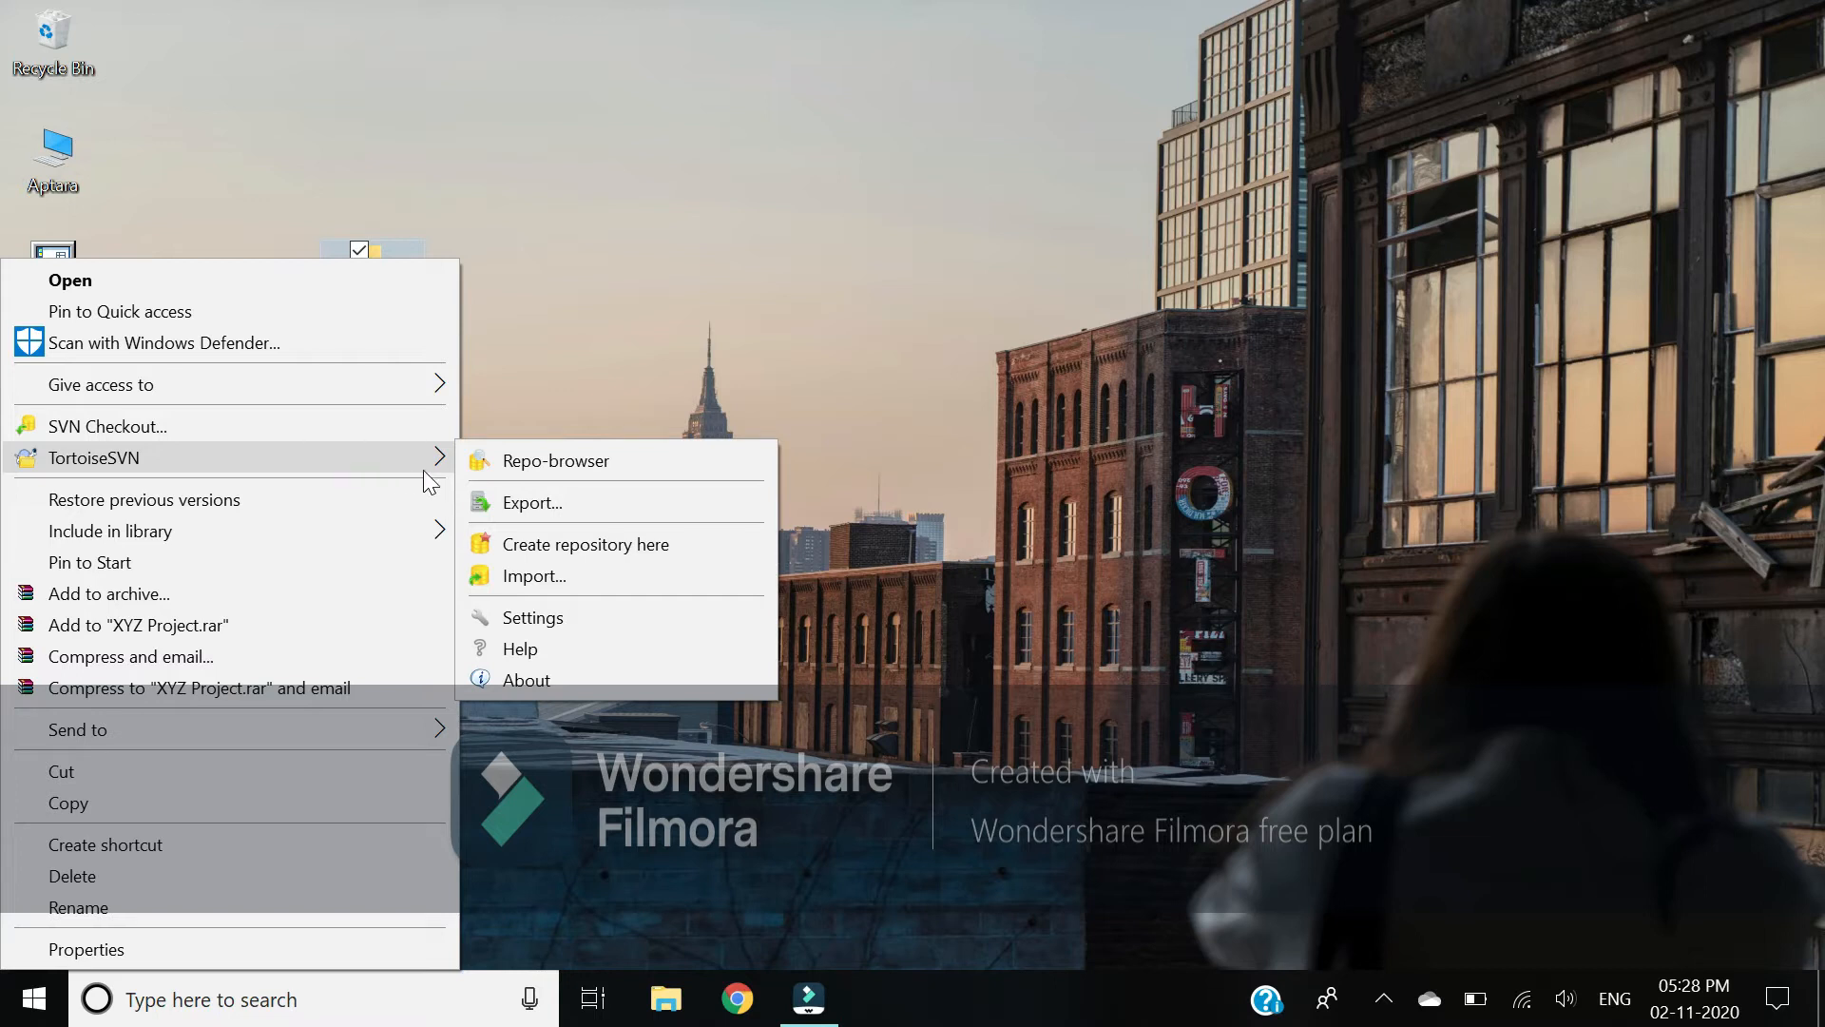
pyautogui.click(540, 544)
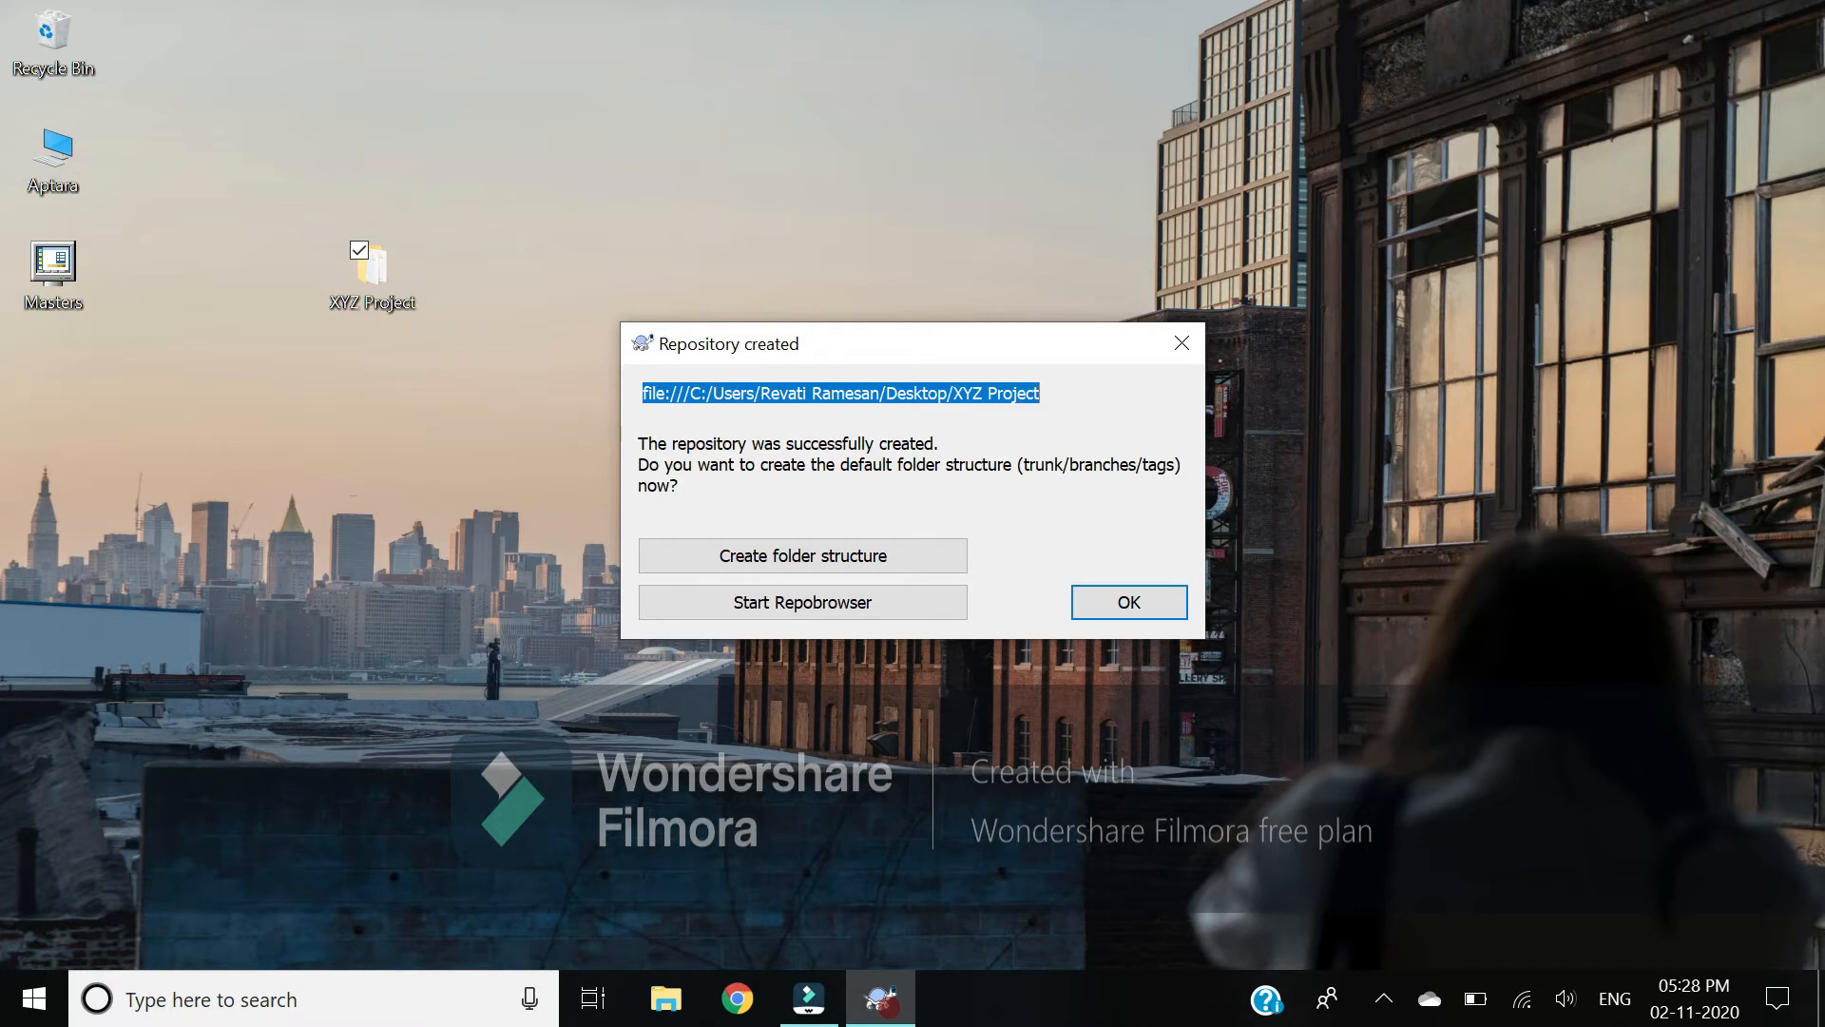
# Step: Create the default trunk, branches and tags folders and dismiss the confirmation
pyautogui.click(888, 564)
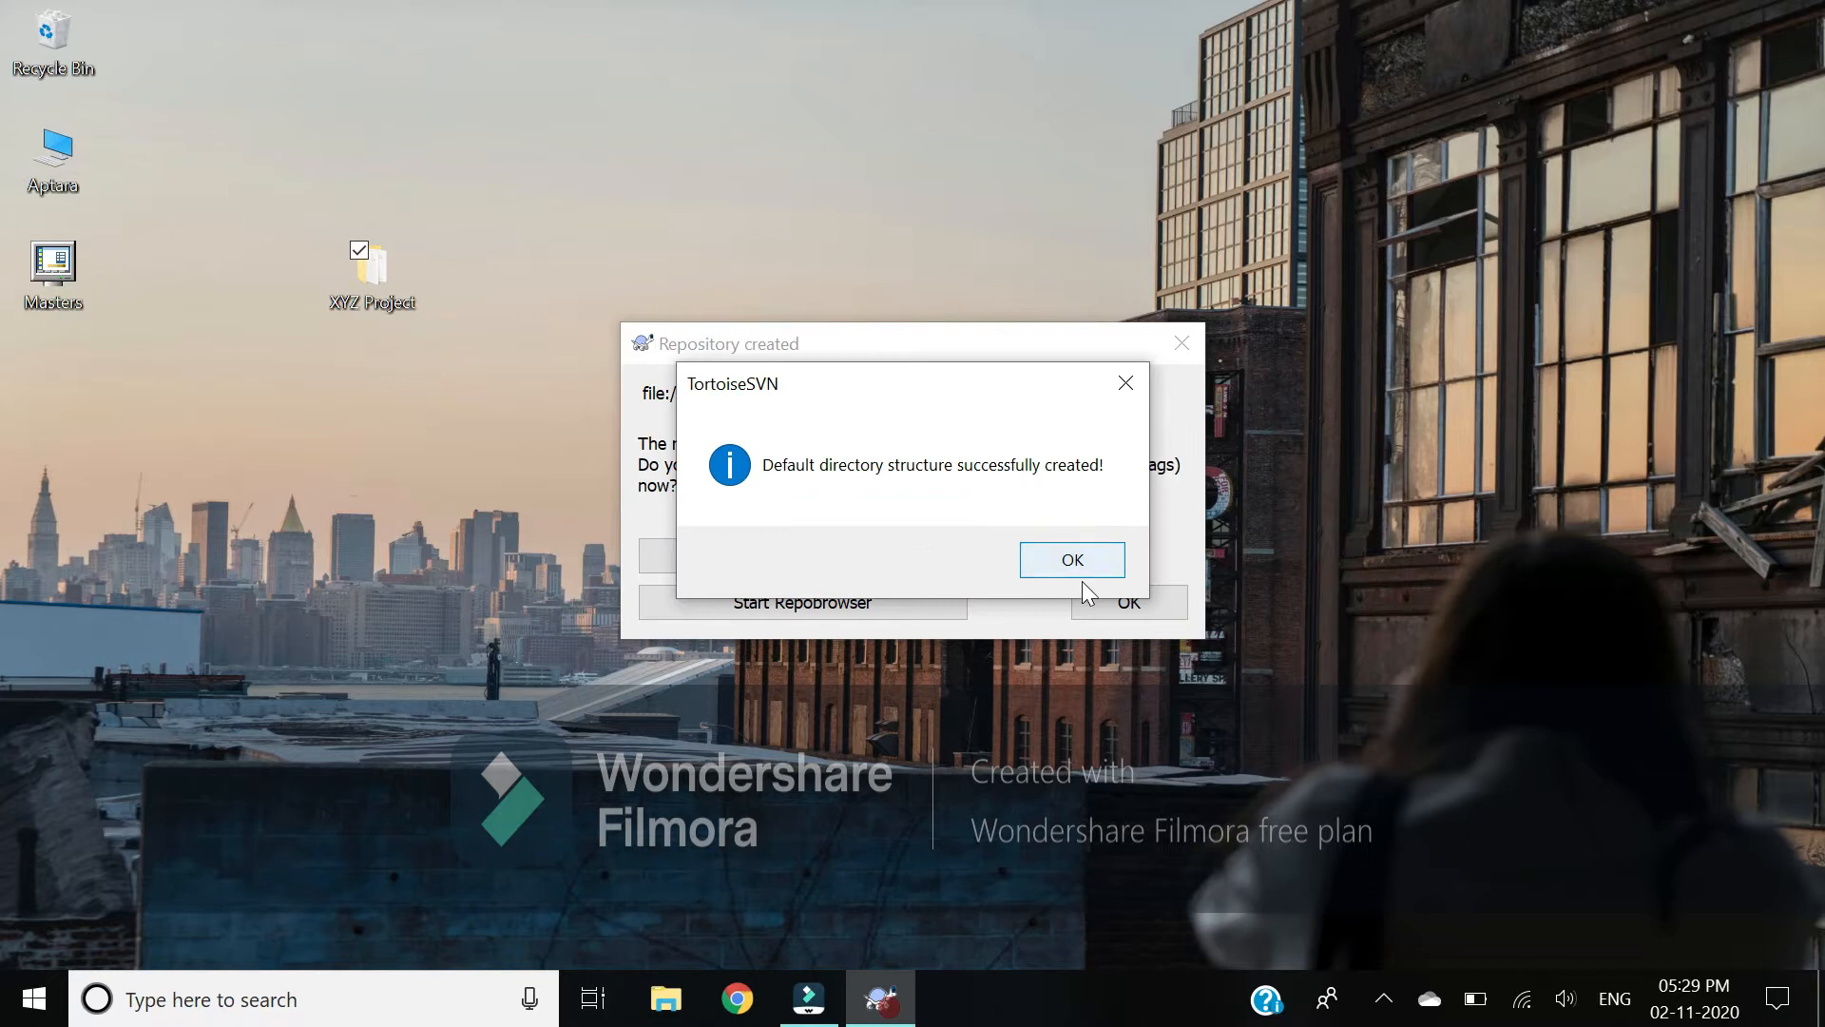
pyautogui.click(1093, 566)
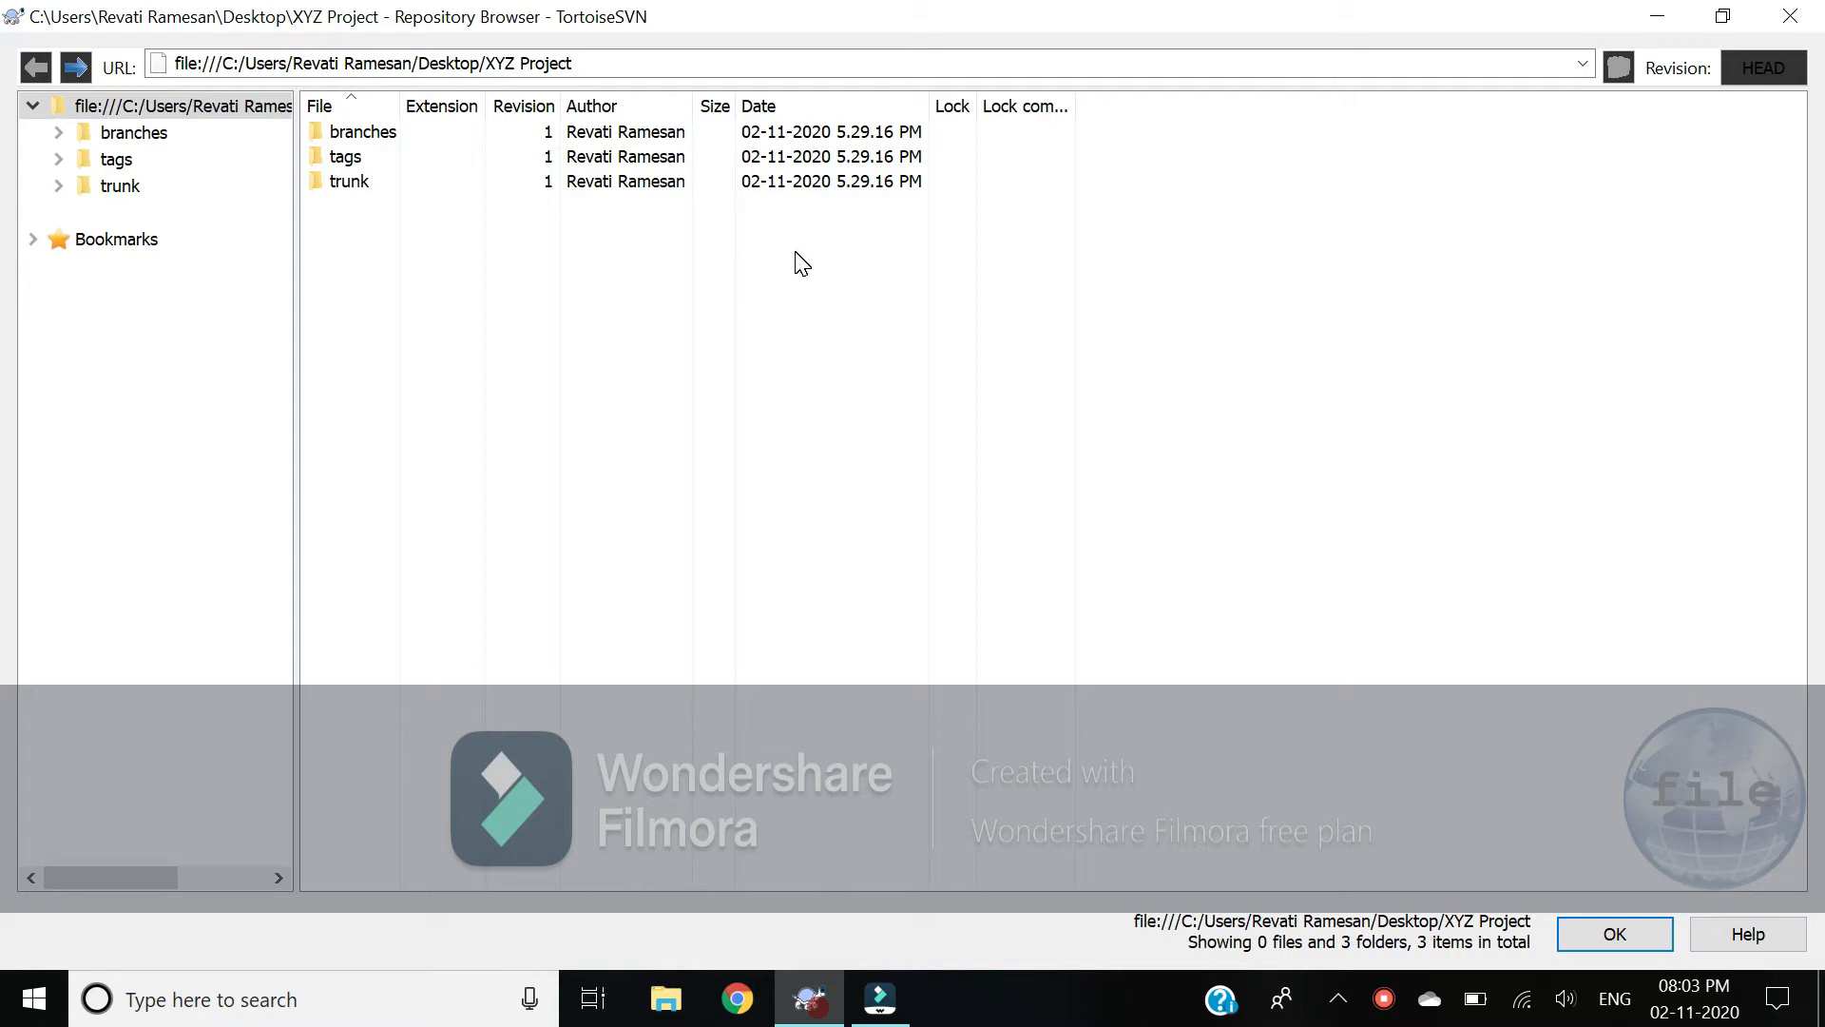
# Step: Start a new folder named abc at the repository root
pyautogui.rightClick(468, 327)
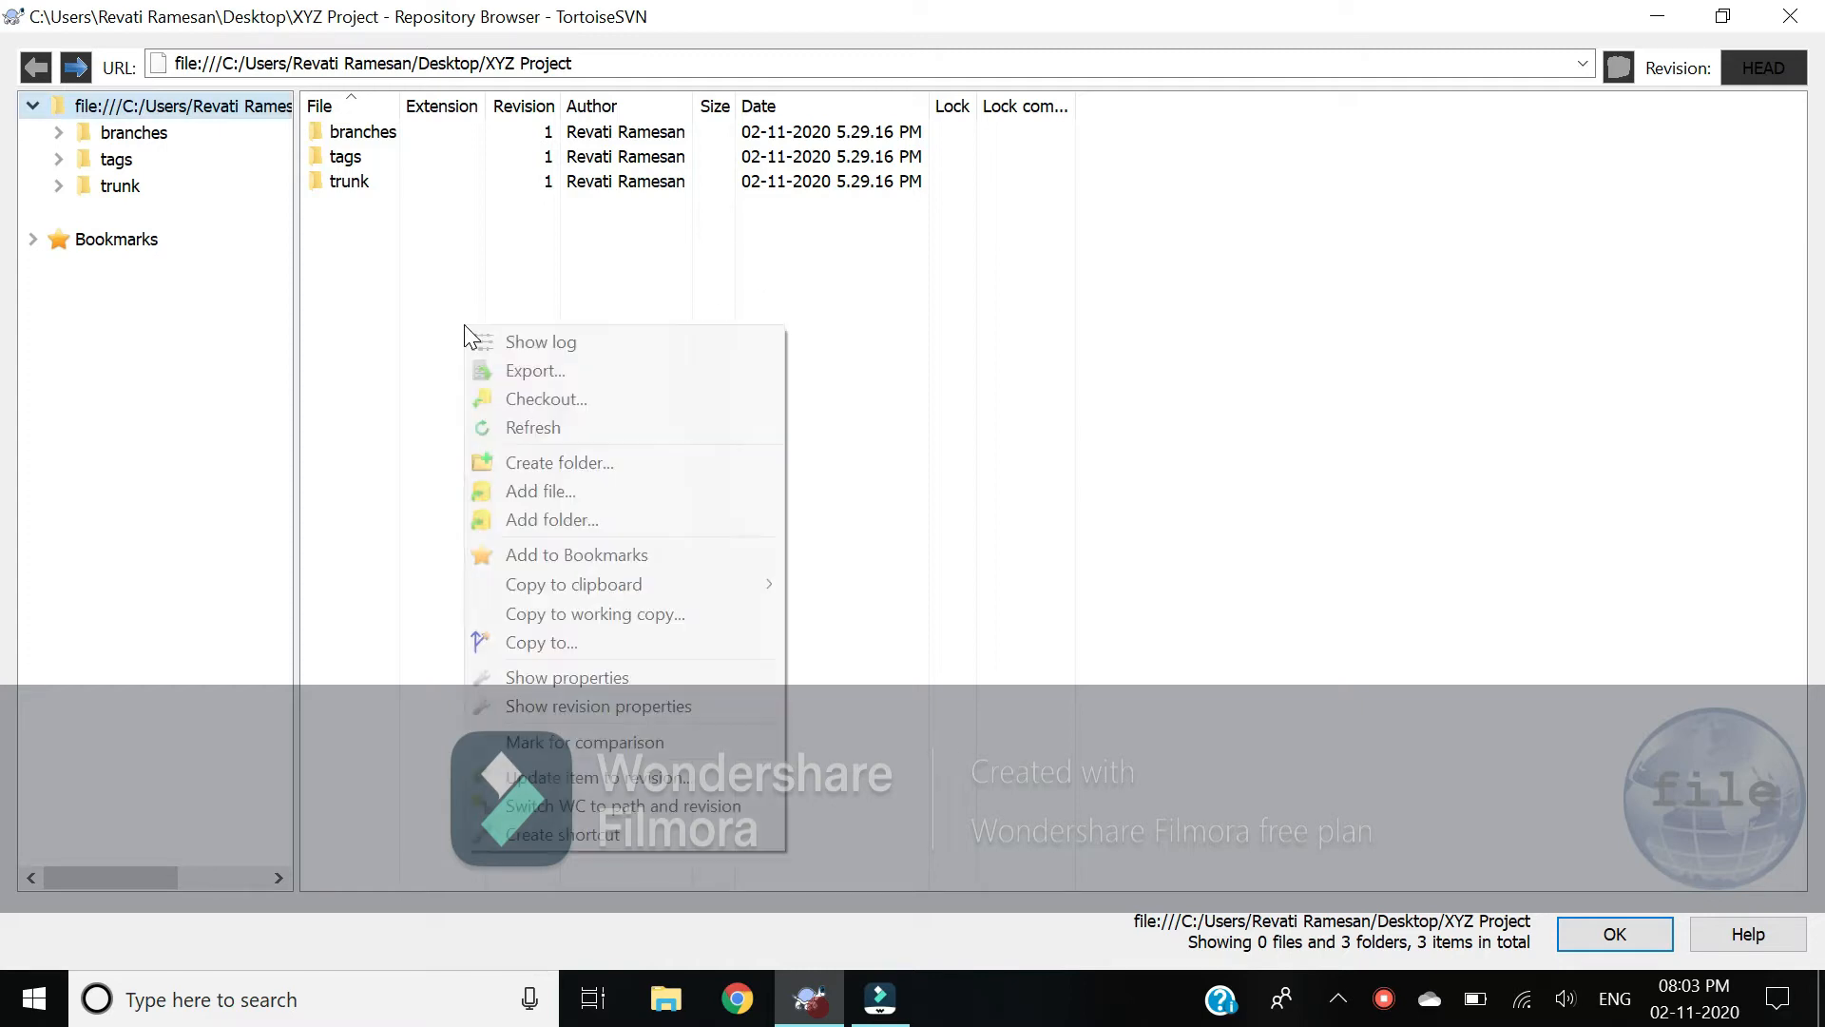
pyautogui.click(595, 456)
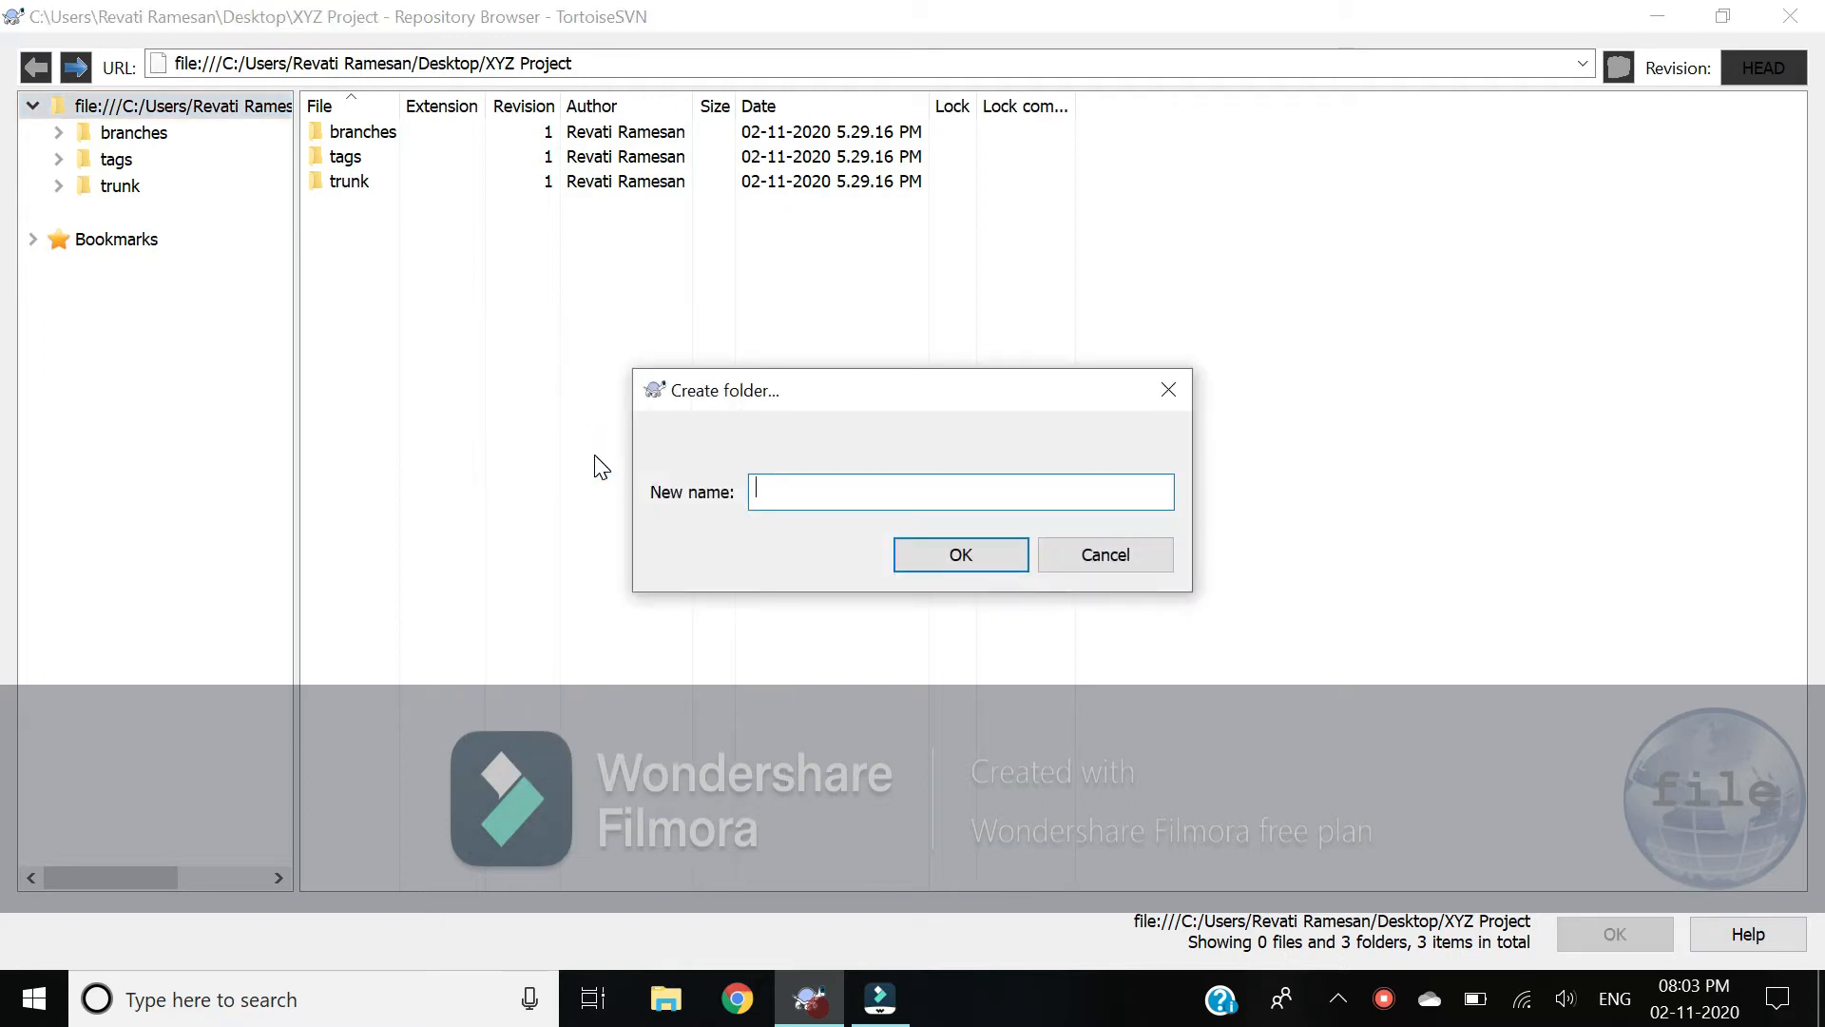
pyautogui.write('abc')
pyautogui.press('Return')
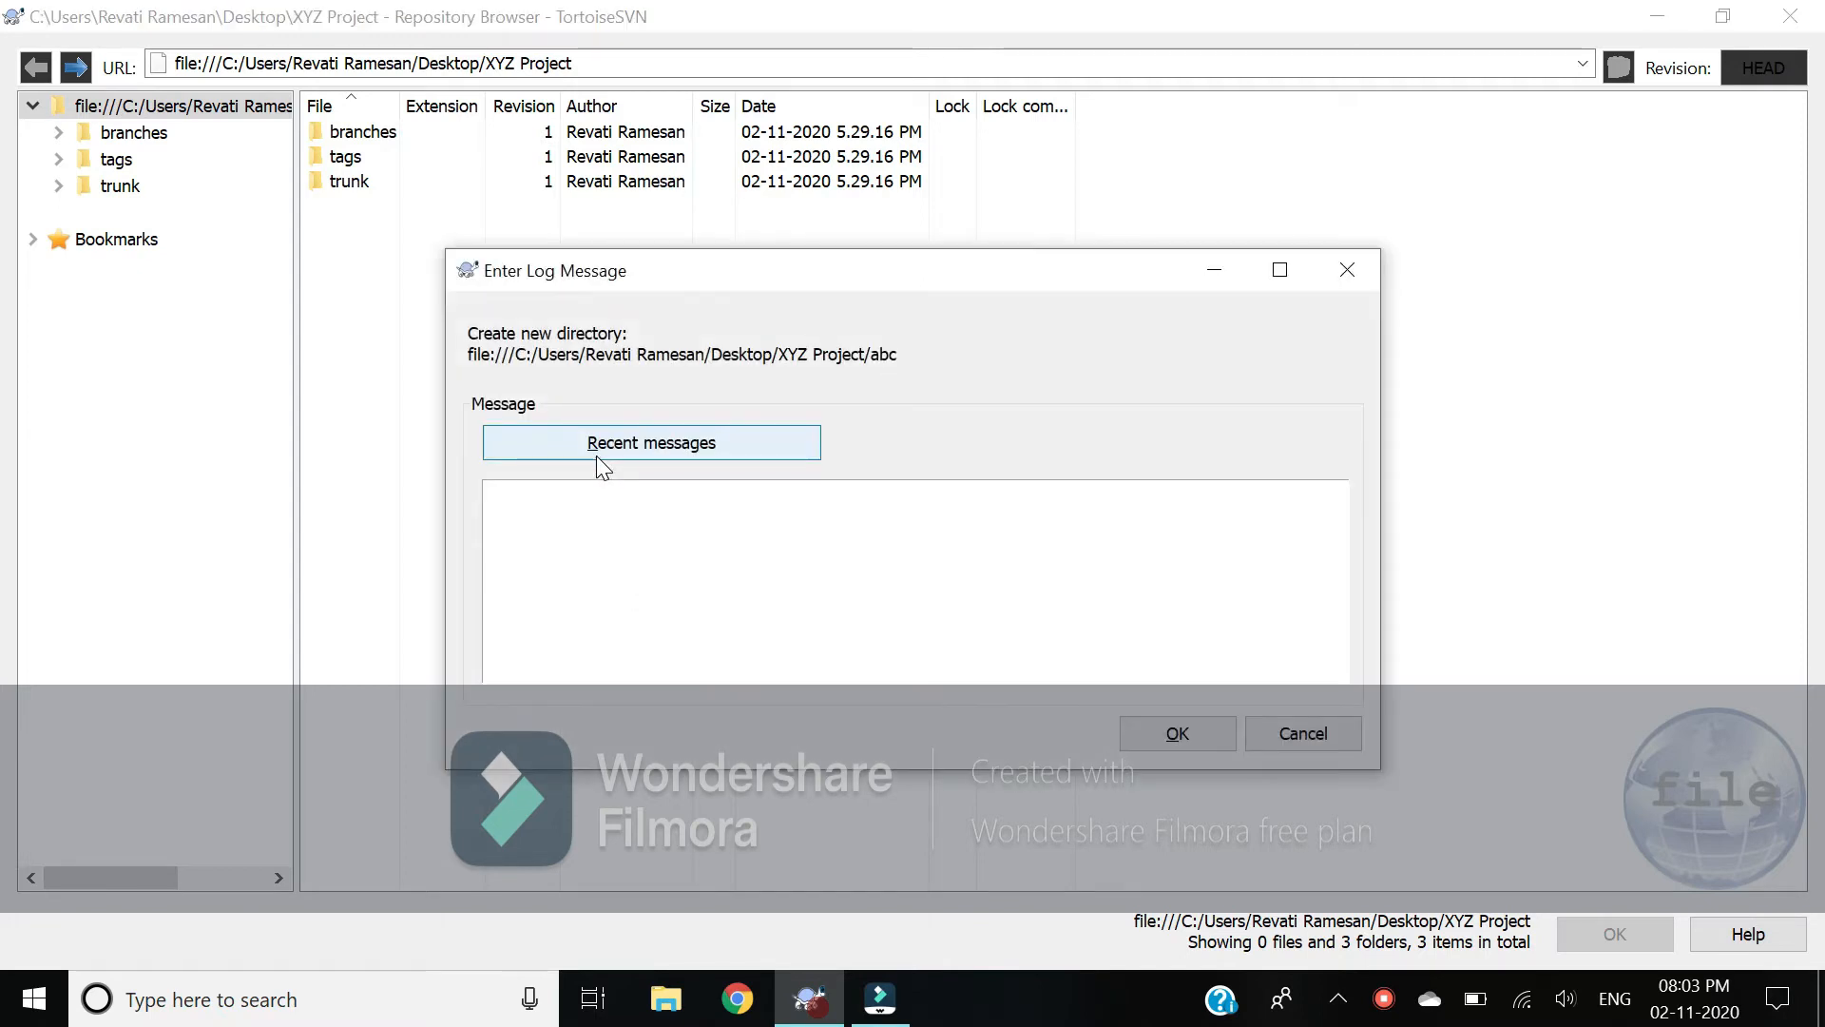
# Step: Enter abc as the log message for the new folder
pyautogui.doubleClick(654, 334)
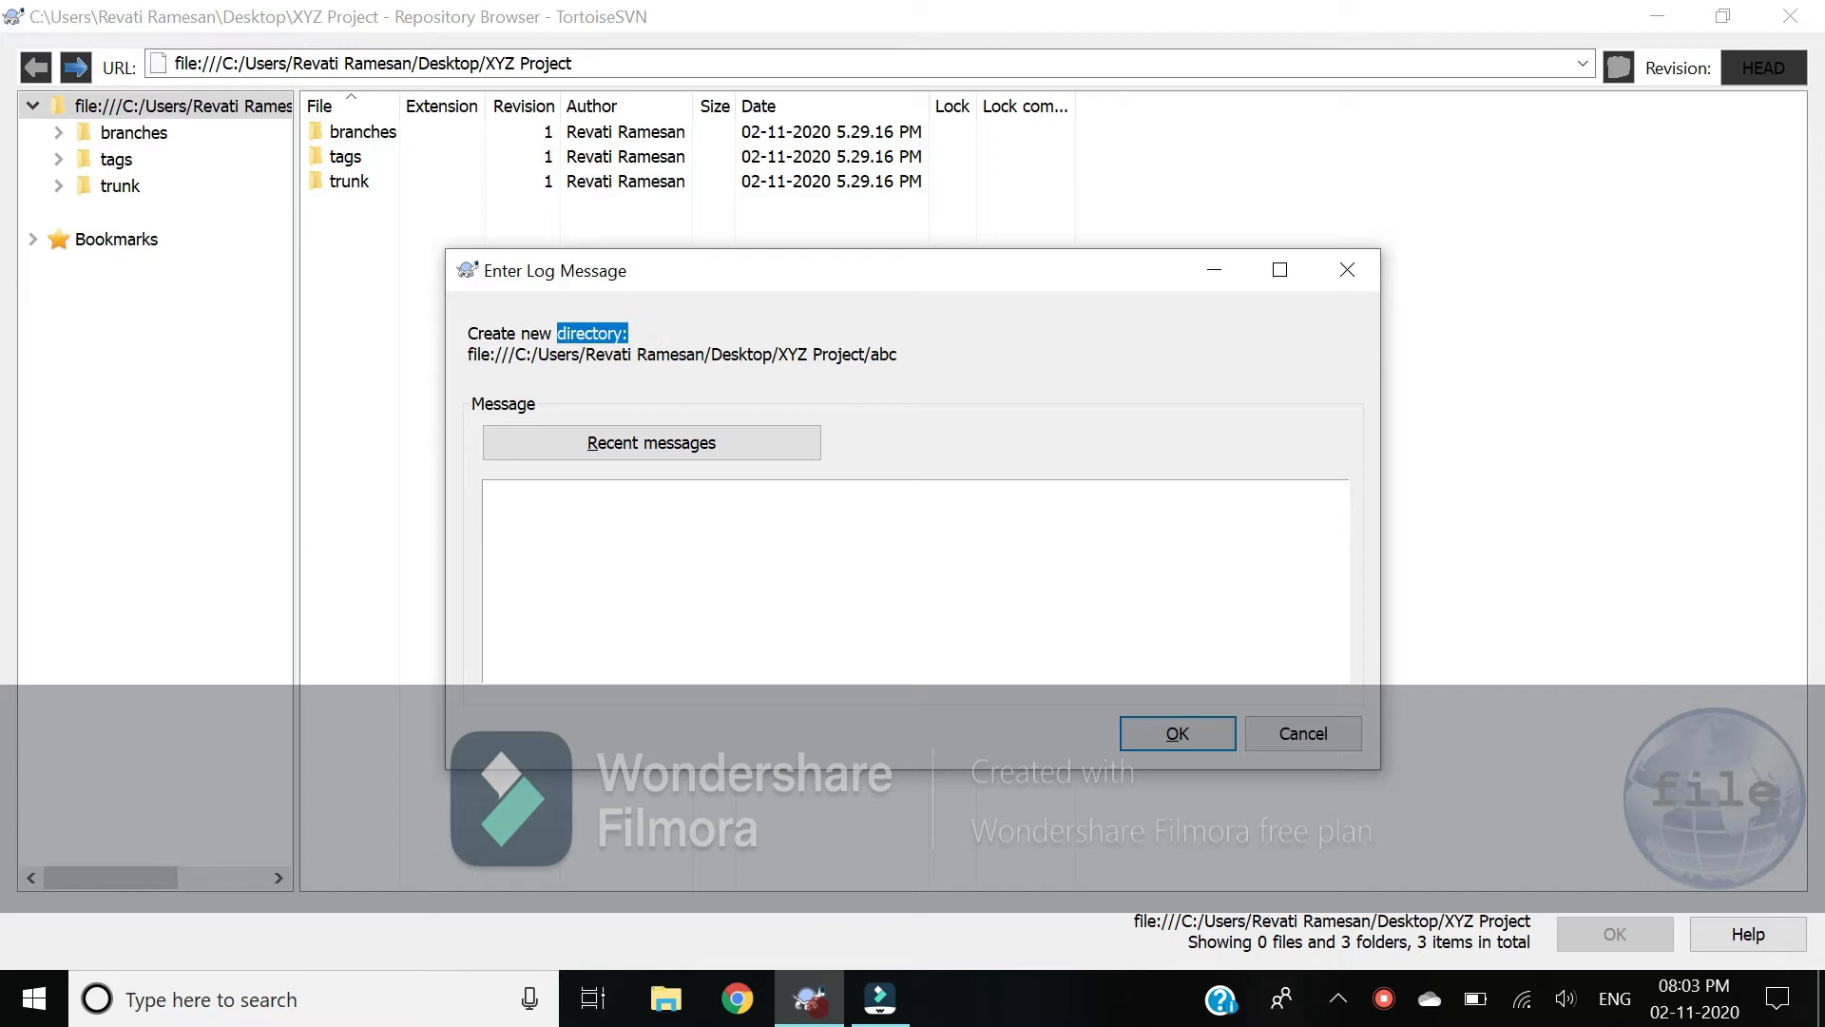
pyautogui.doubleClick(671, 354)
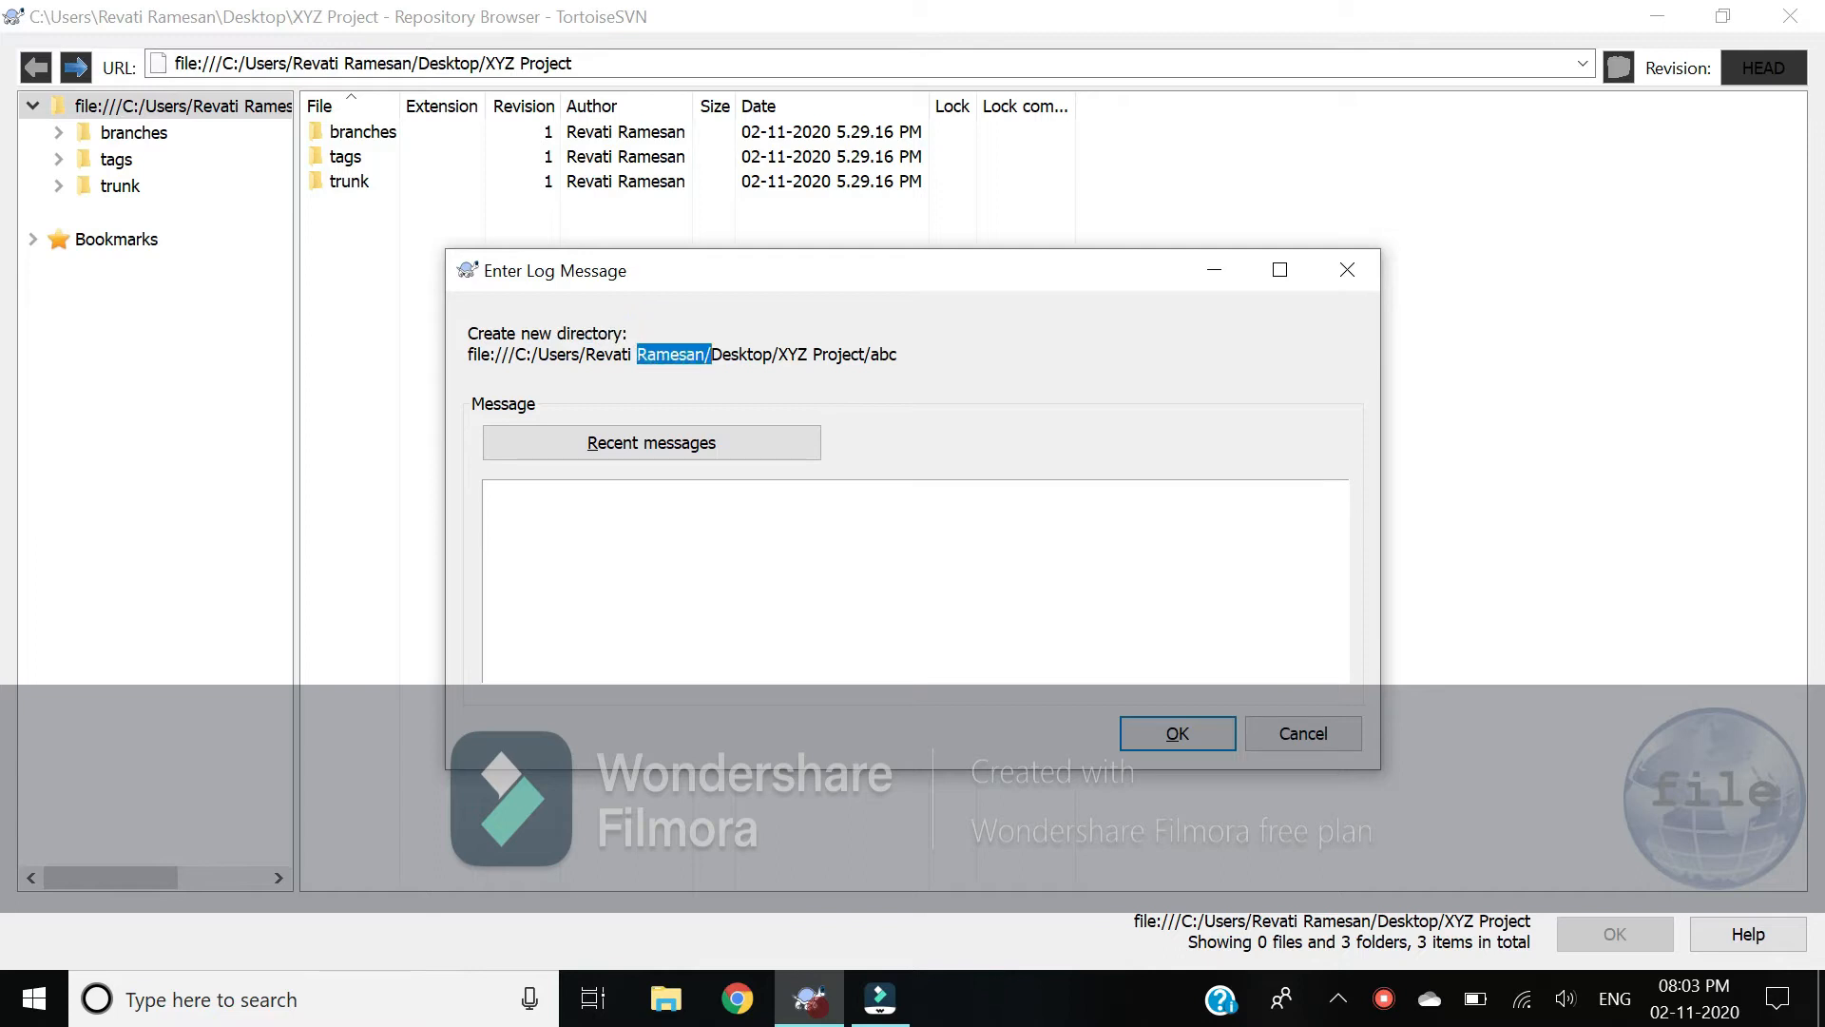
pyautogui.click(876, 354)
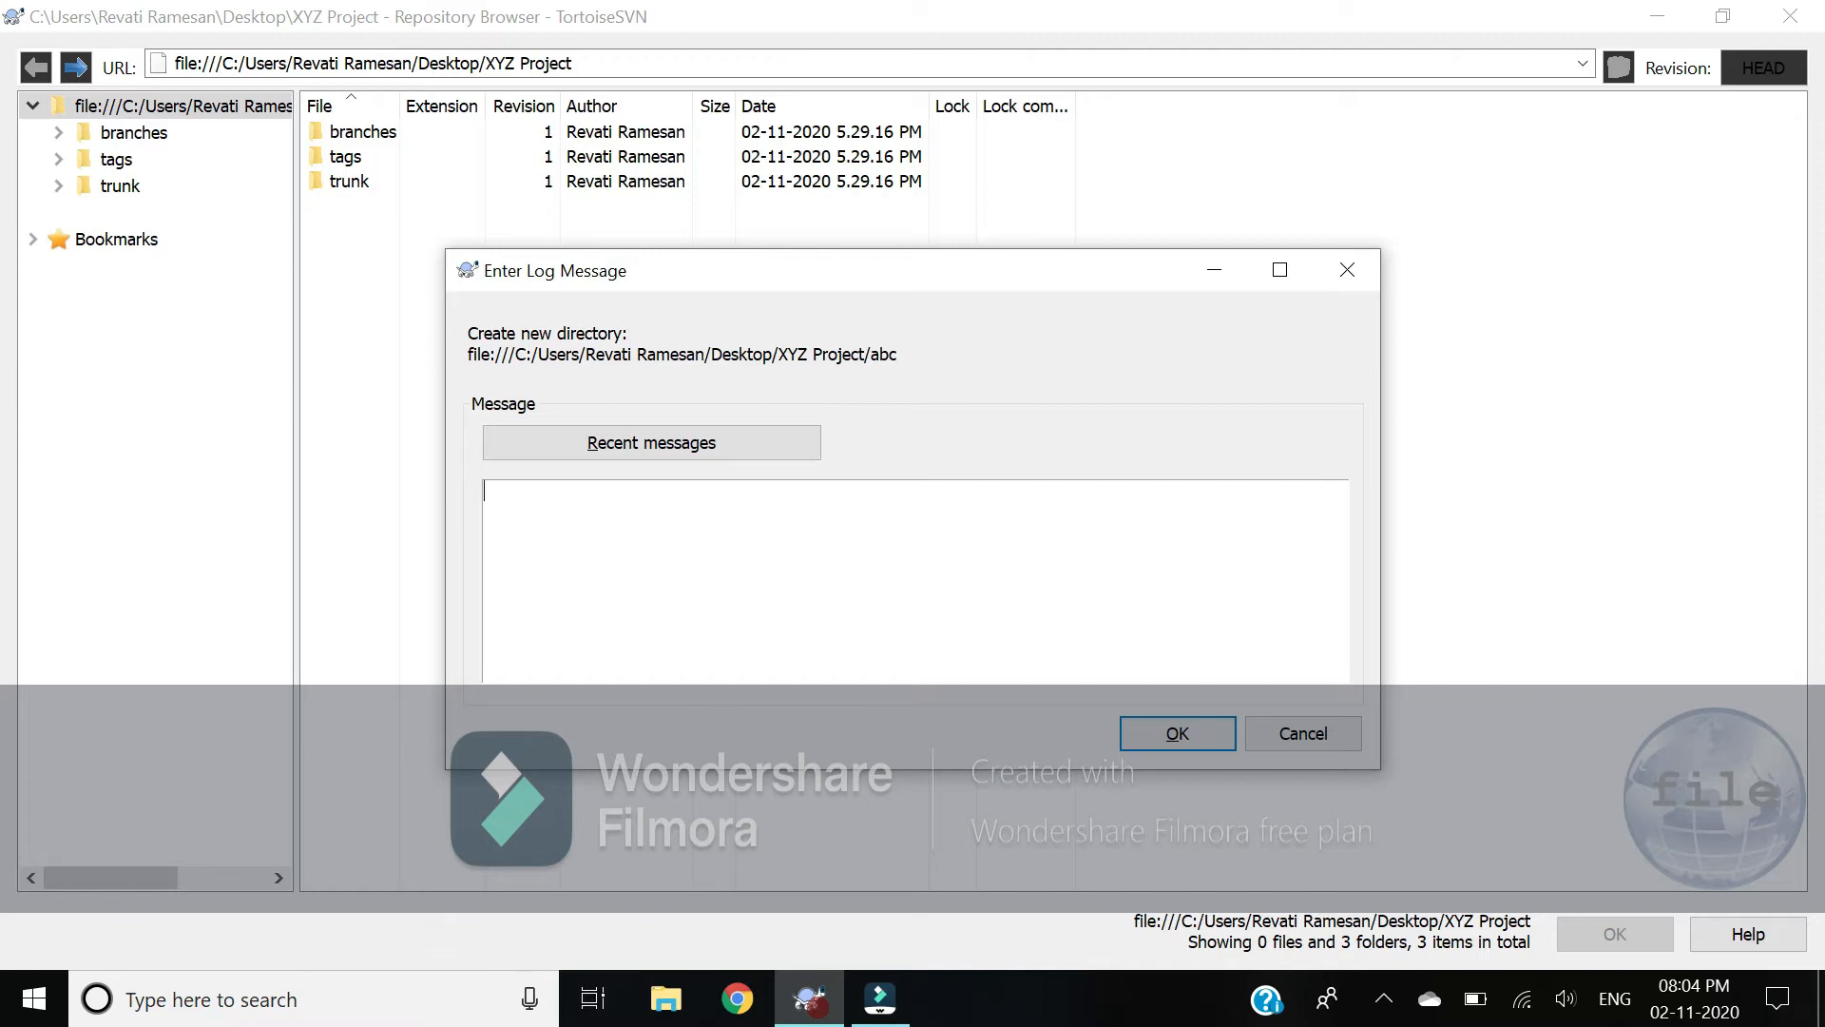
pyautogui.write('abc')
# Step: Confirm the abc folder, then import Retro.pptx from Week 4 into it with log message 'abc'
pyautogui.click(1171, 733)
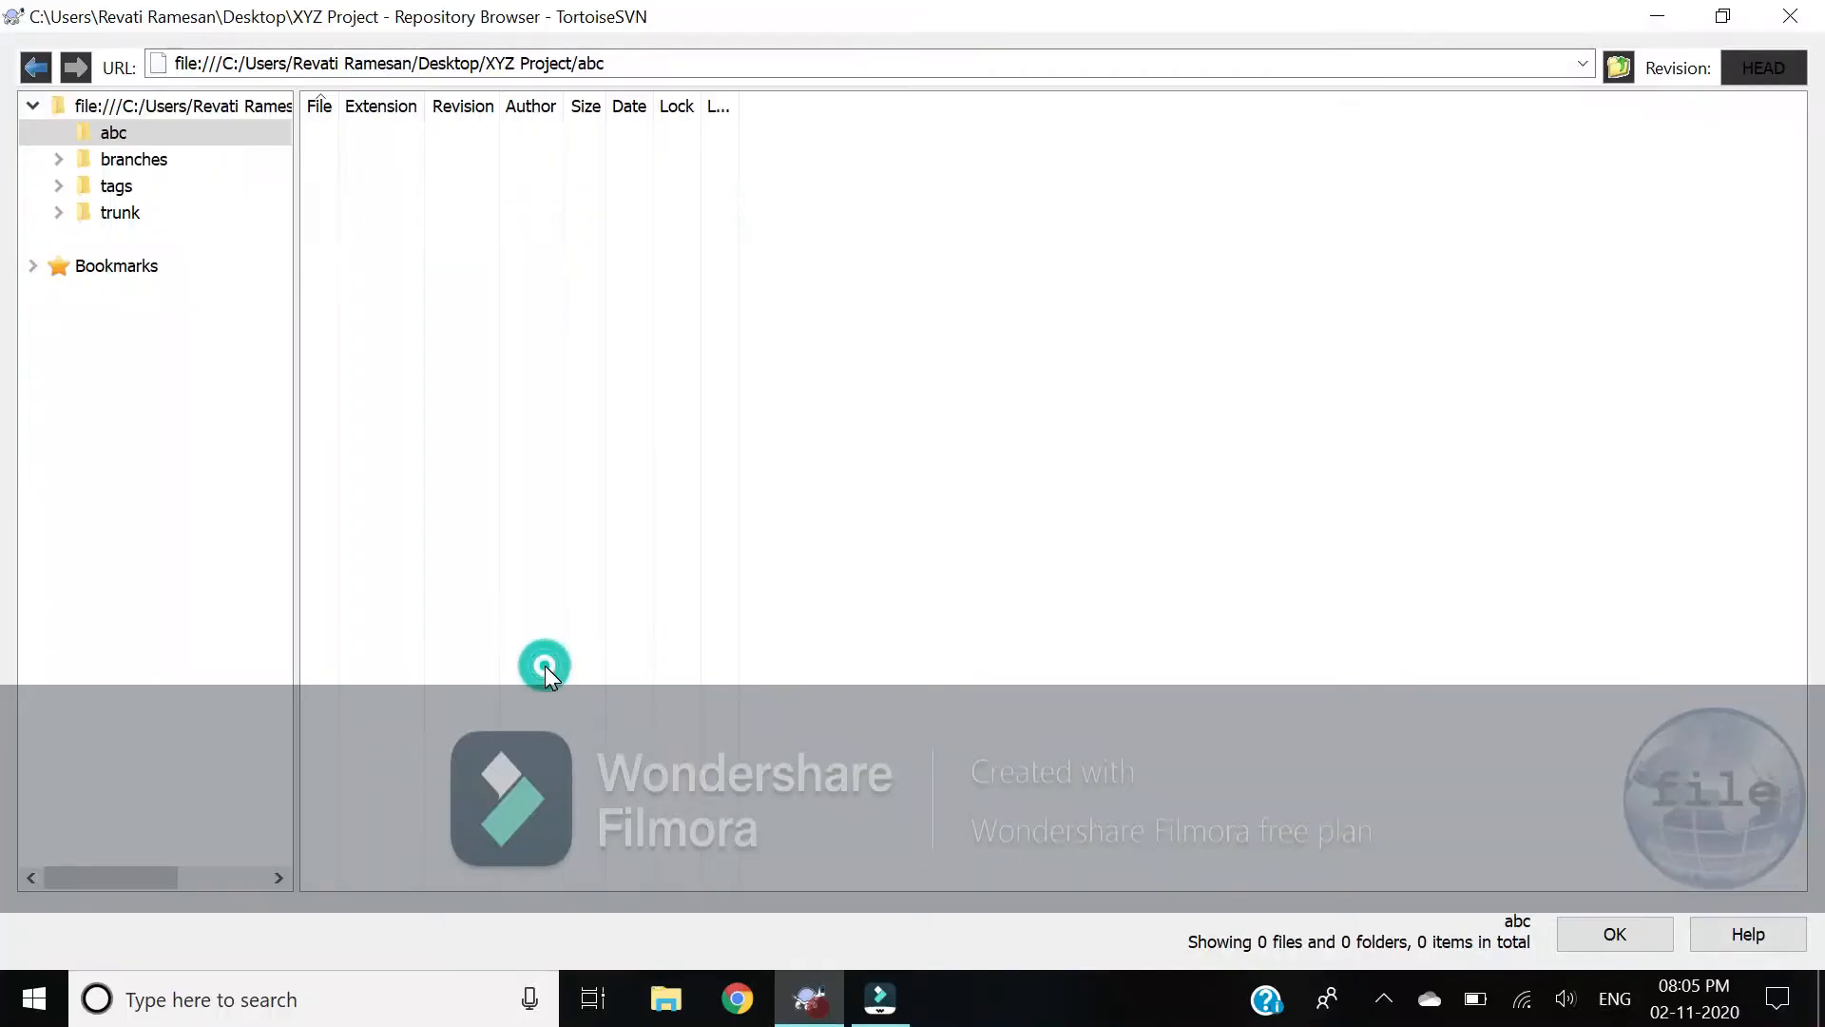
pyautogui.rightClick(546, 672)
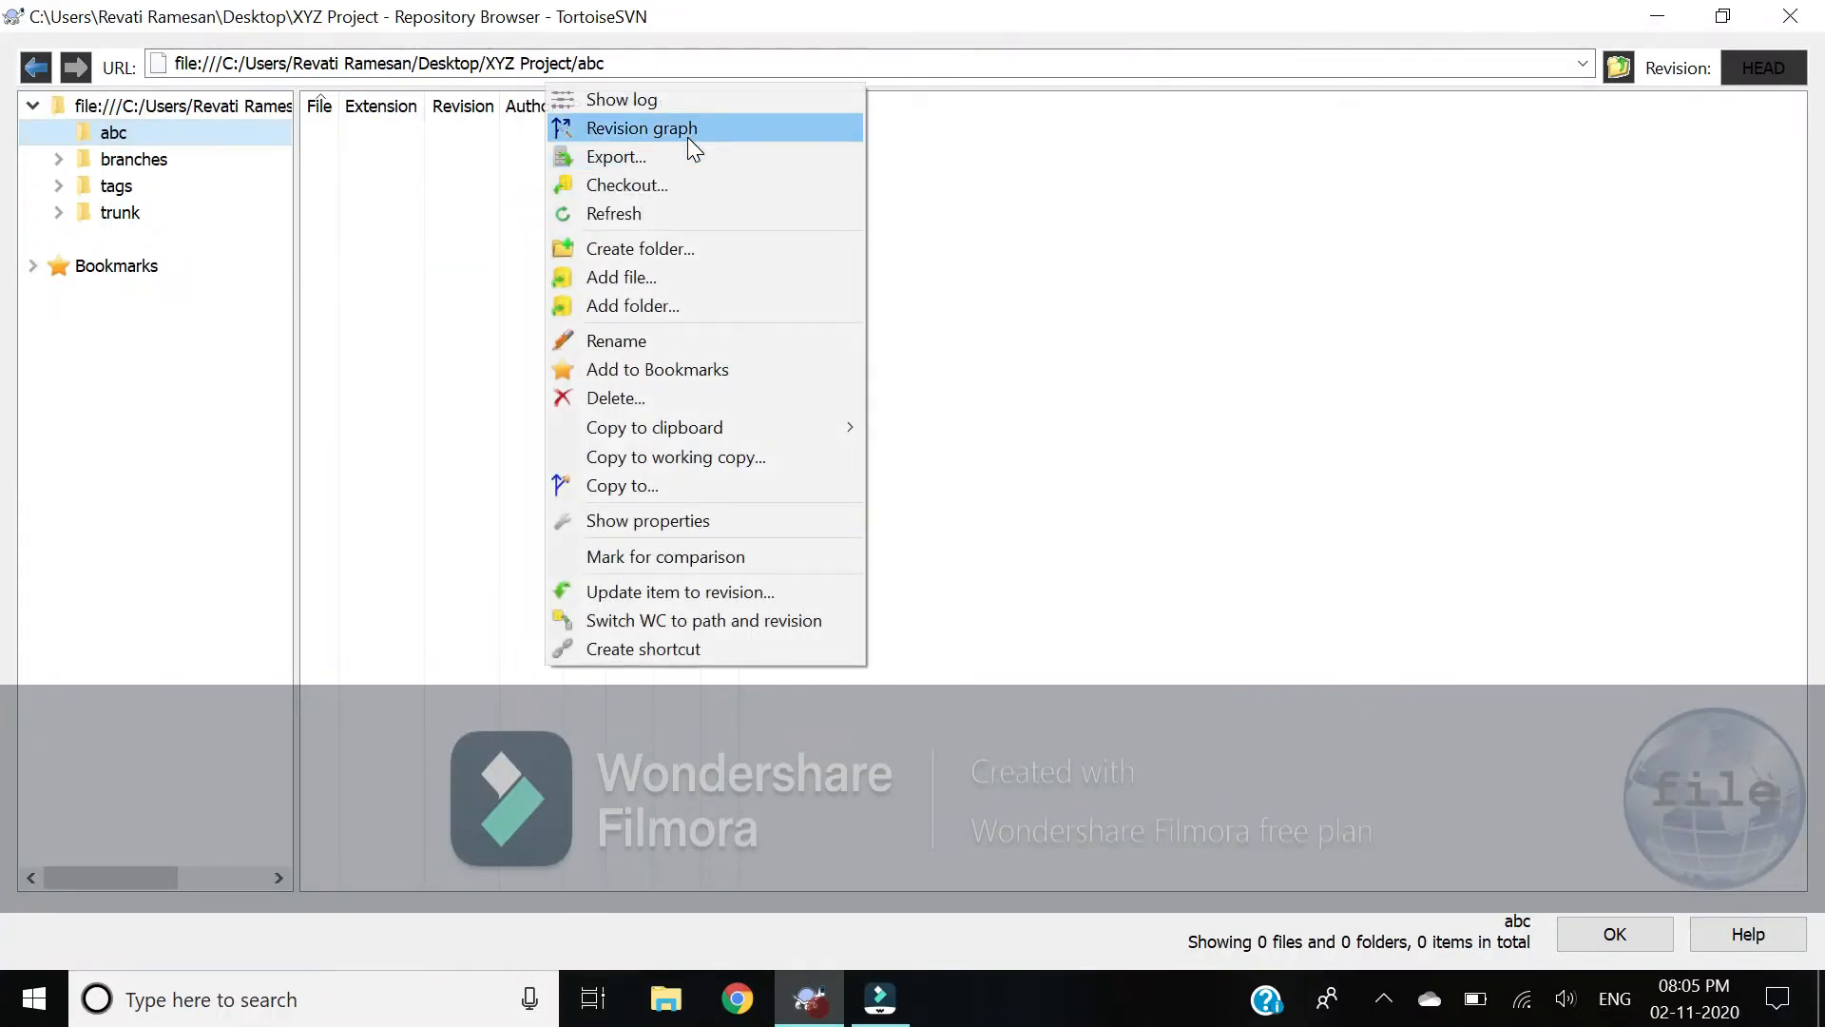
pyautogui.click(643, 282)
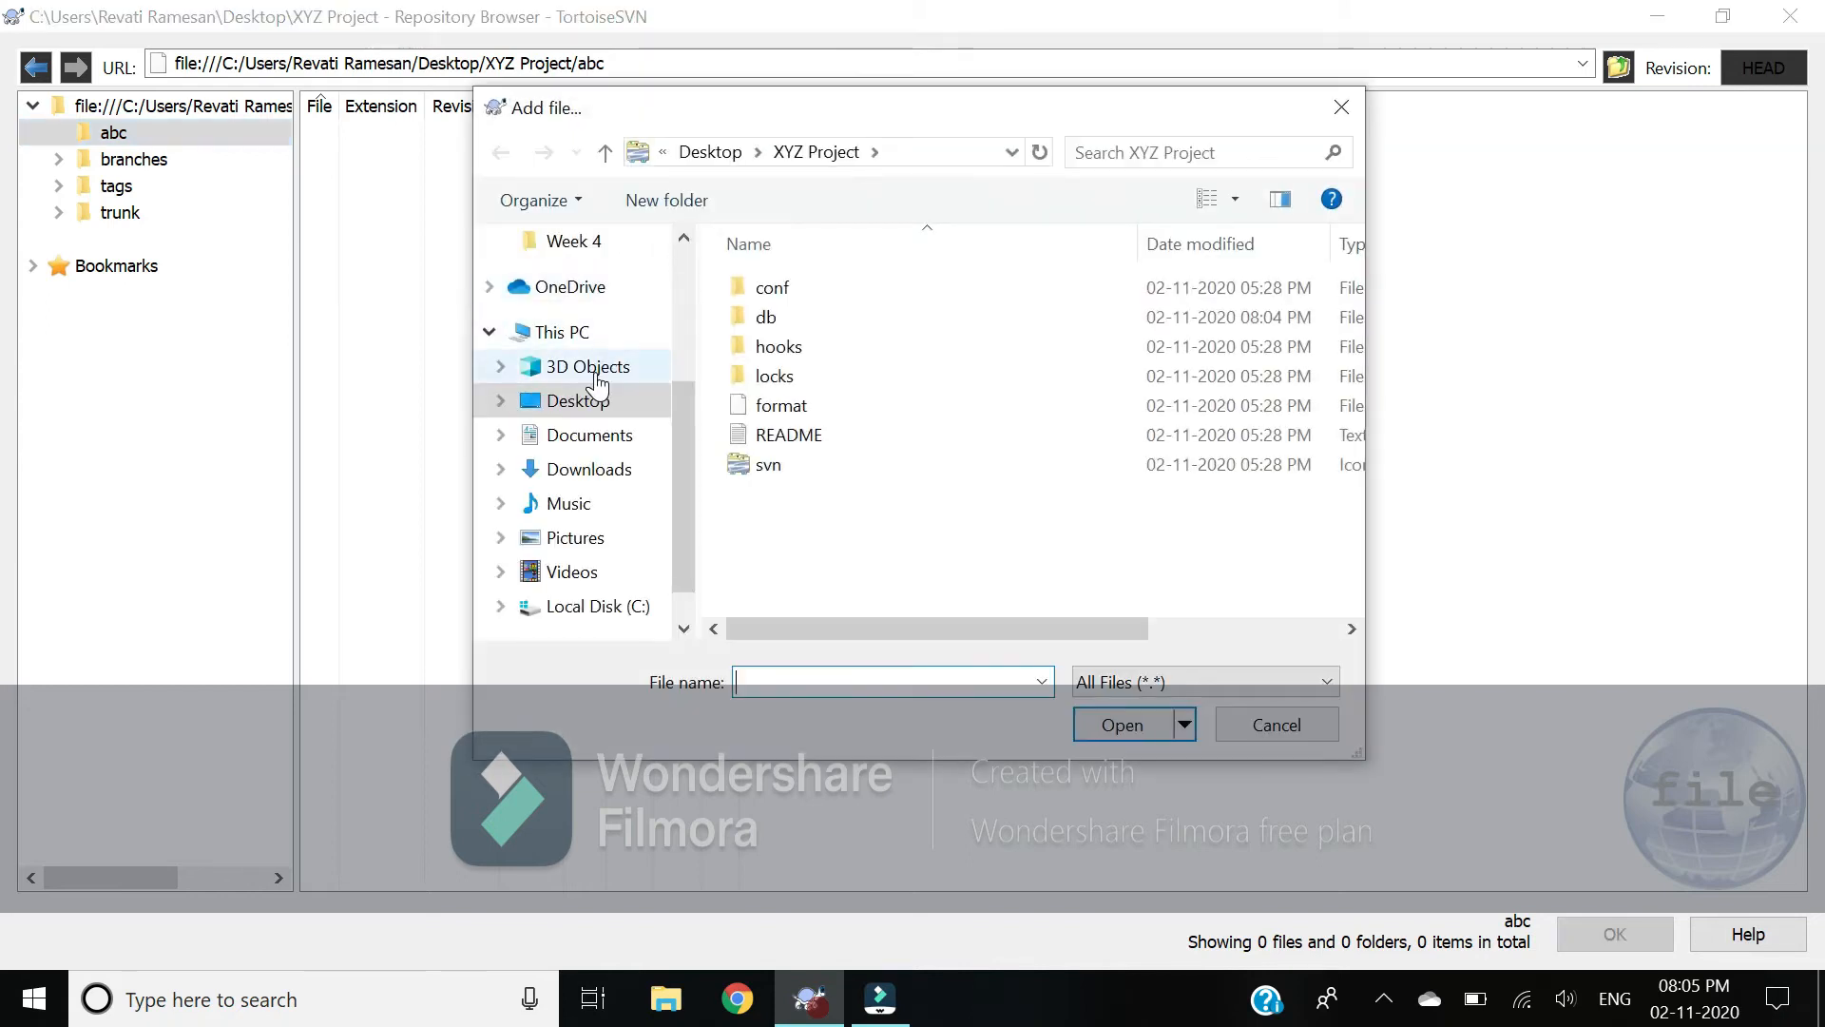
pyautogui.scroll(3, 584, 368)
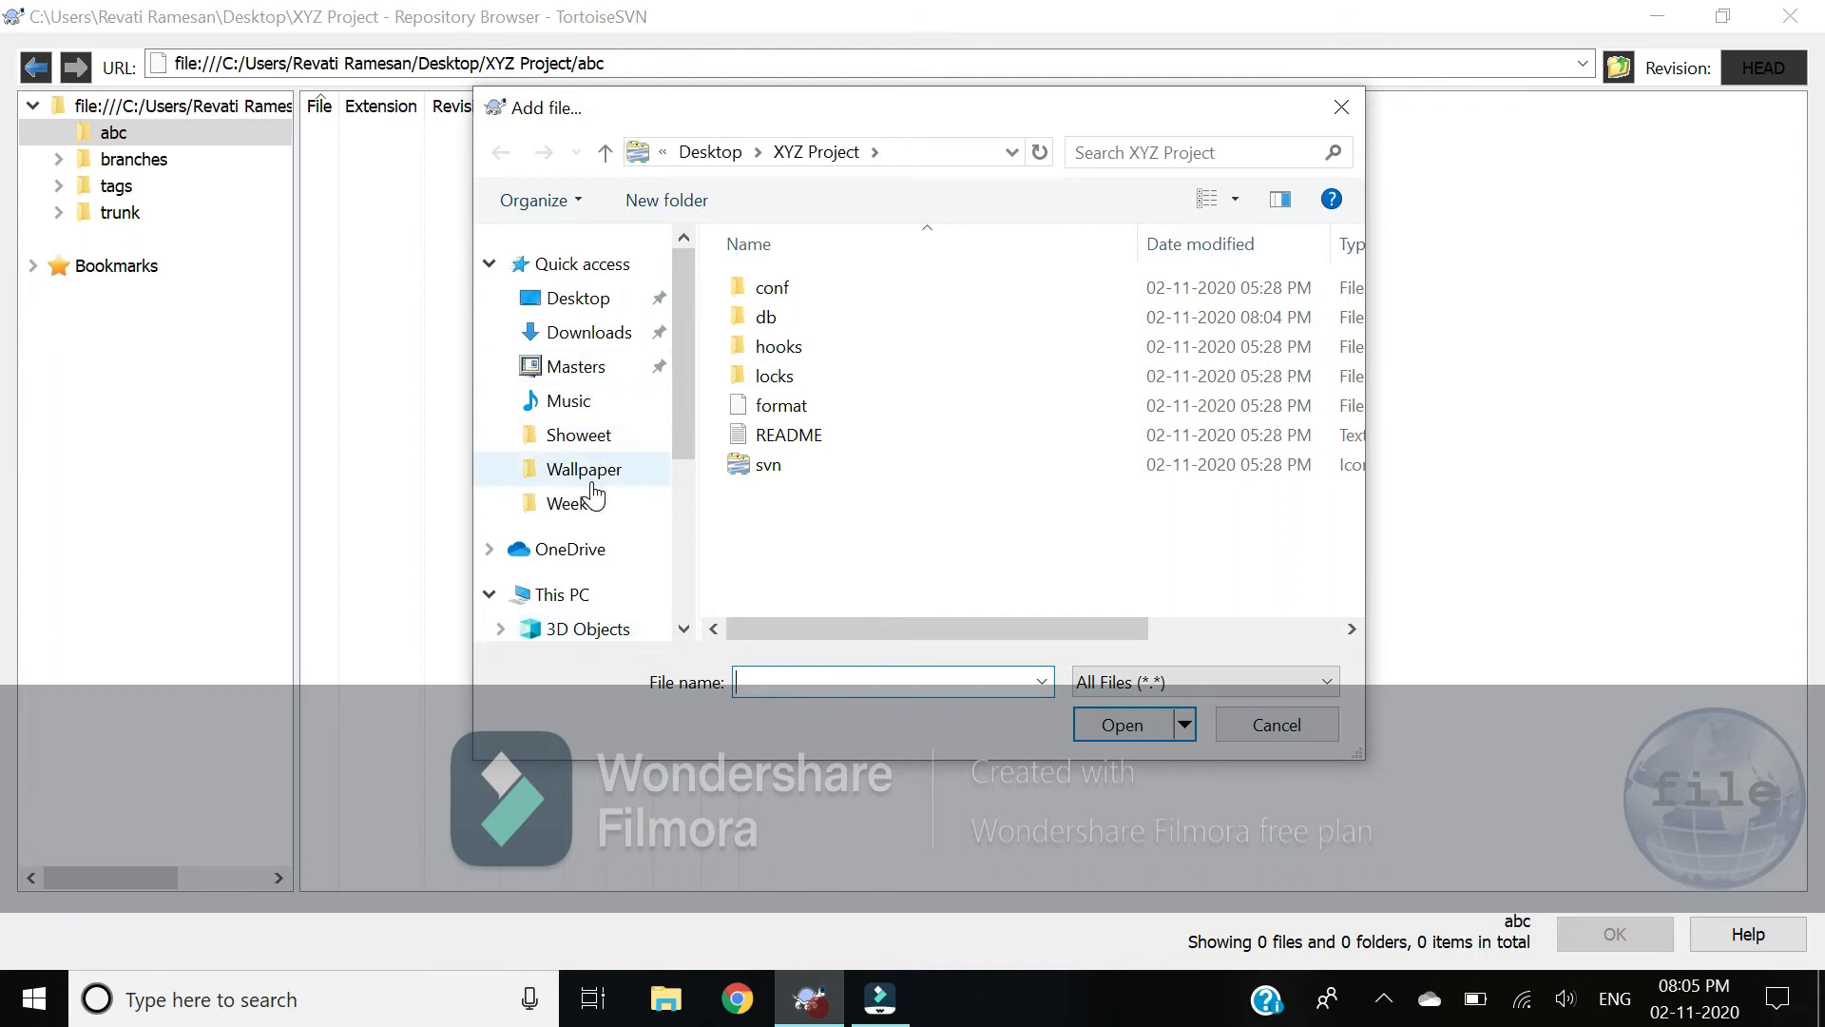
pyautogui.click(581, 503)
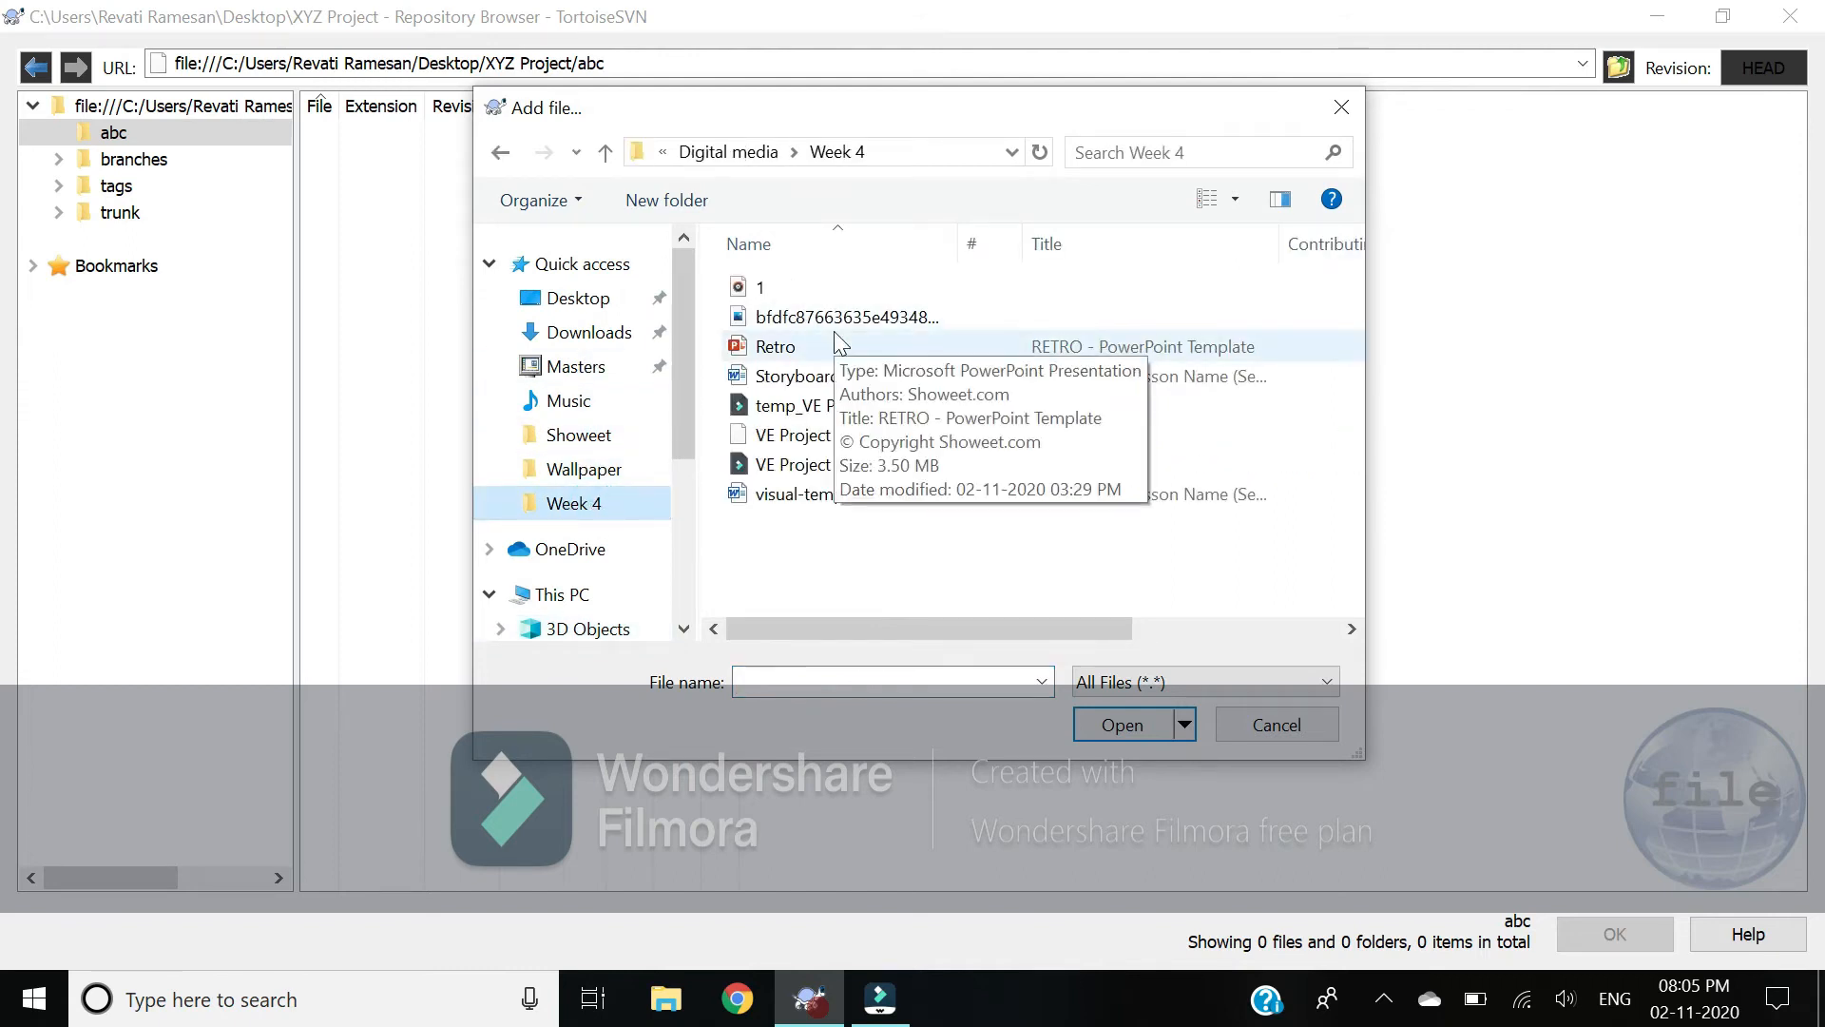
pyautogui.click(836, 338)
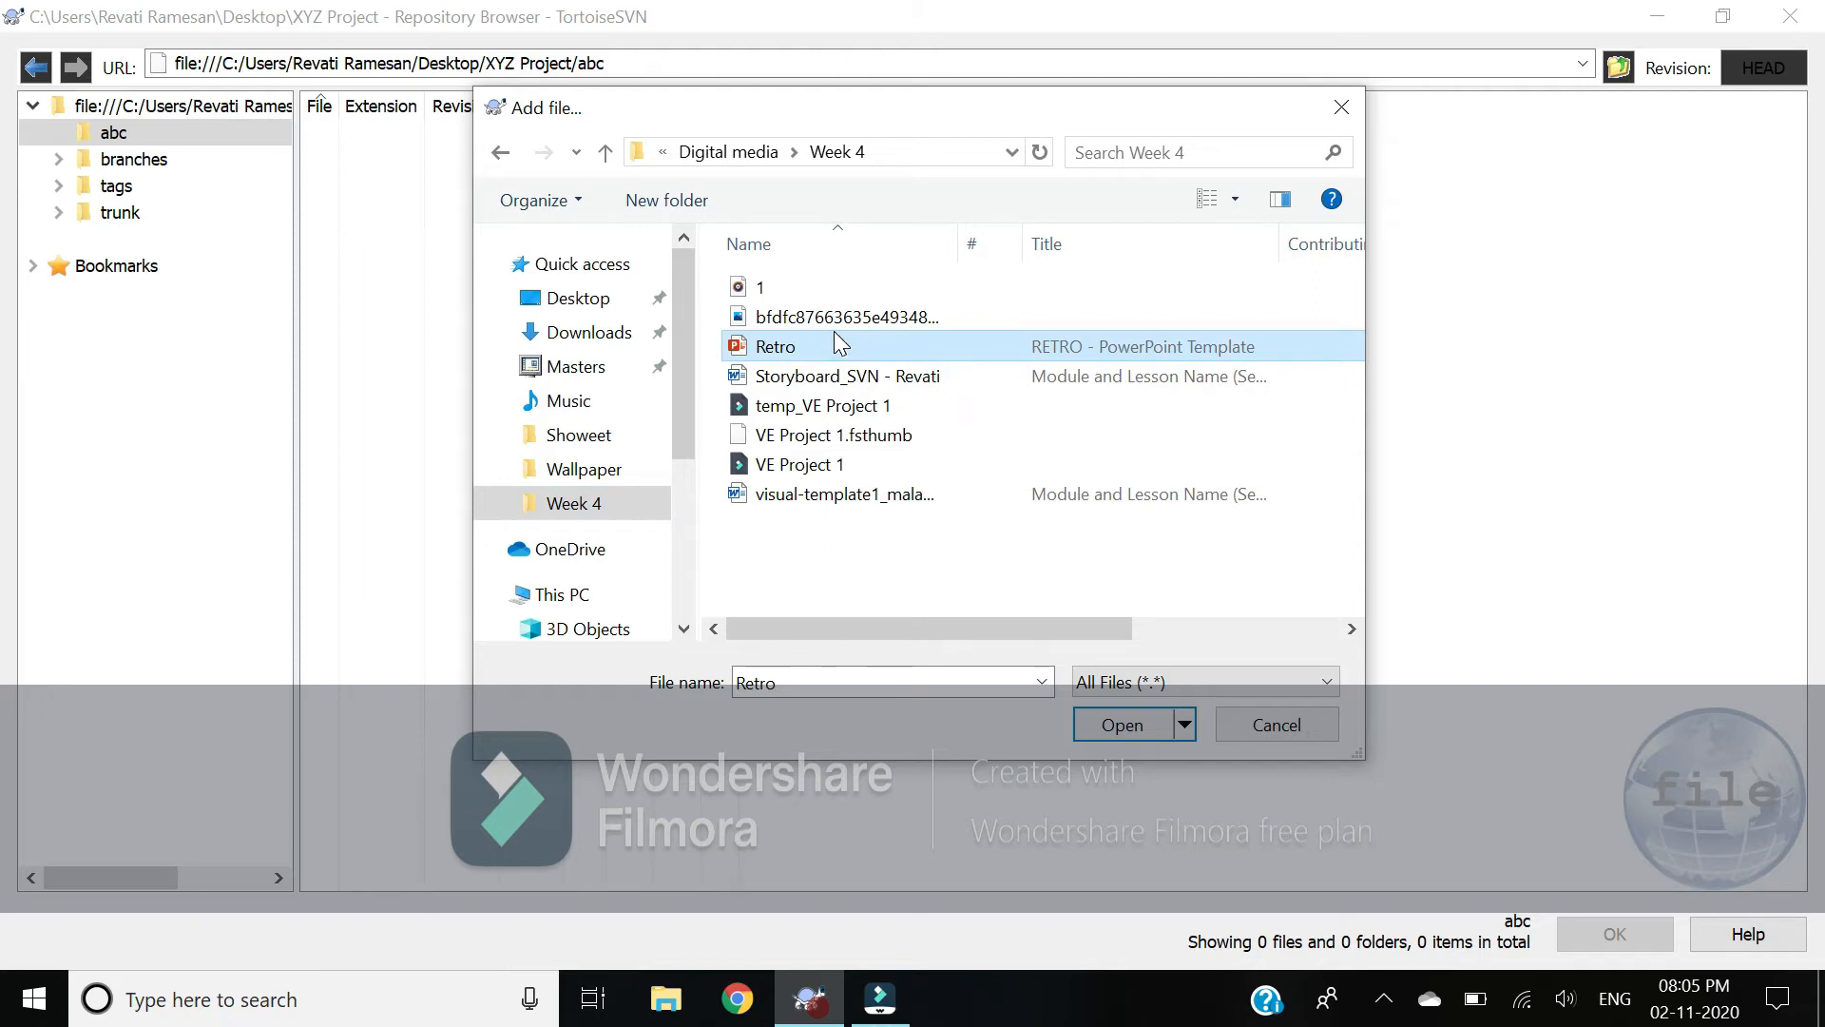
pyautogui.doubleClick(836, 335)
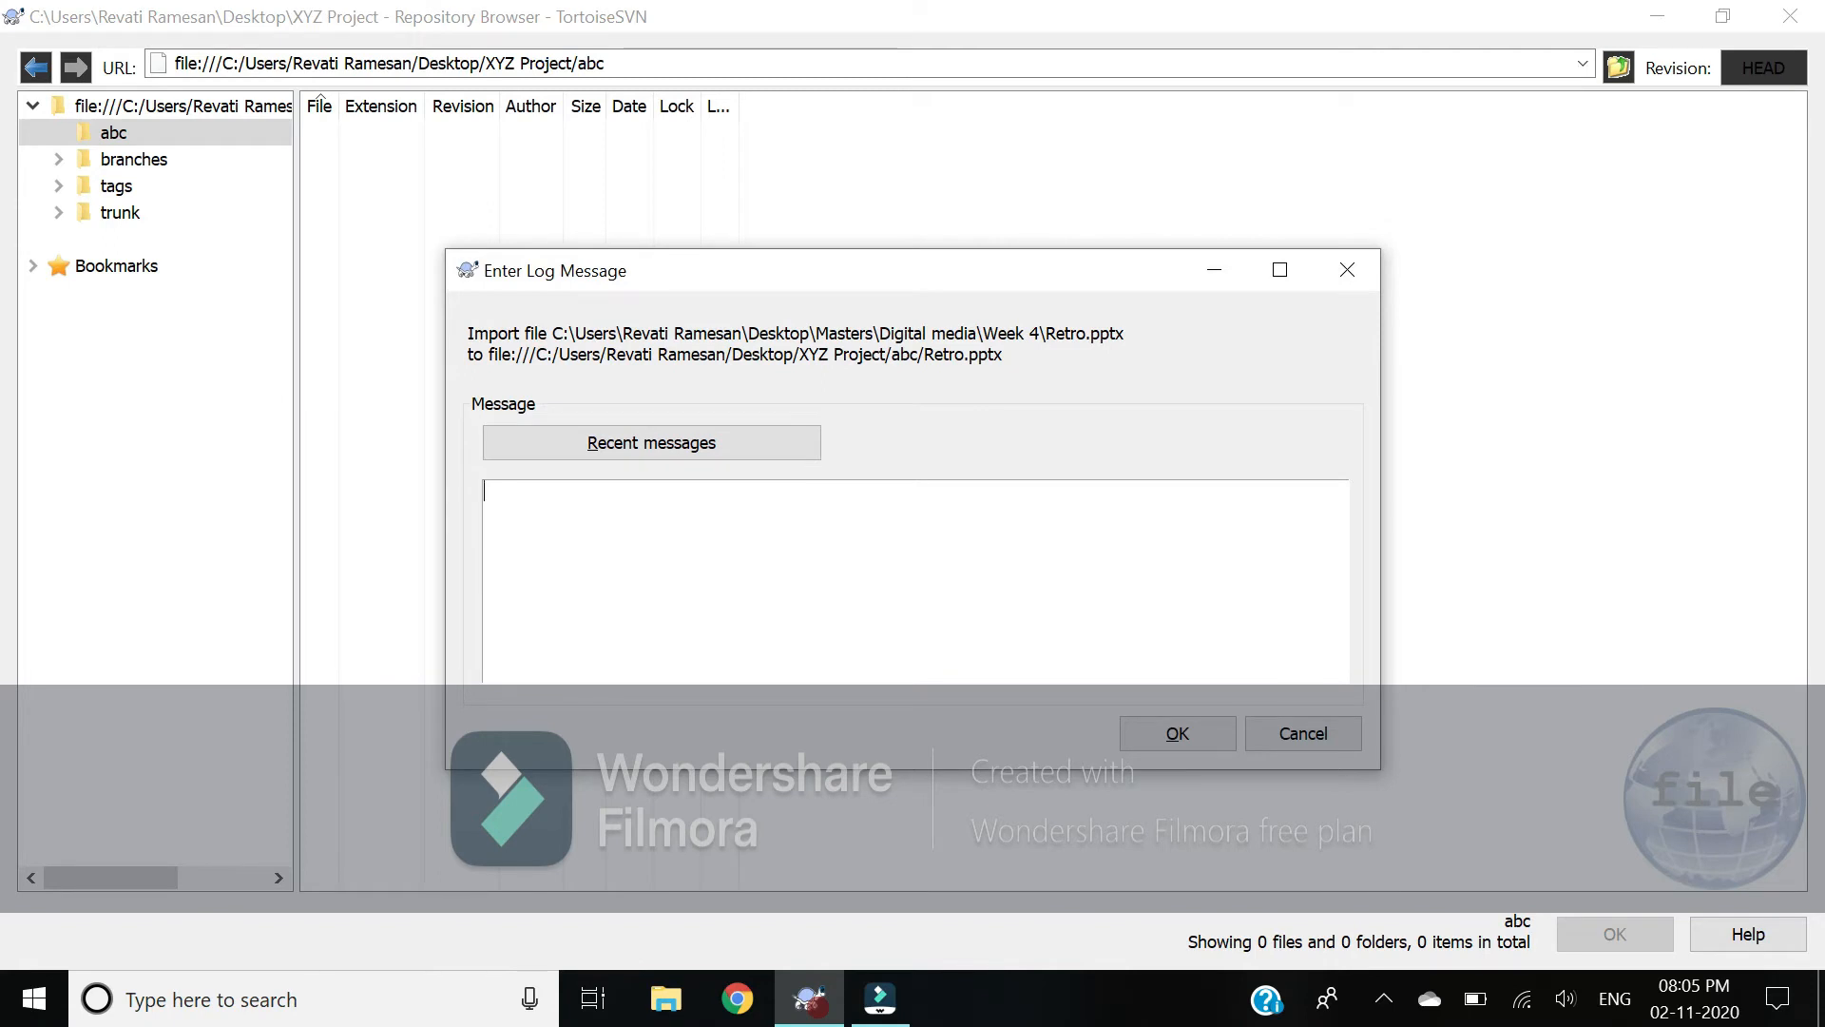
pyautogui.write('abc')
pyautogui.click(1176, 741)
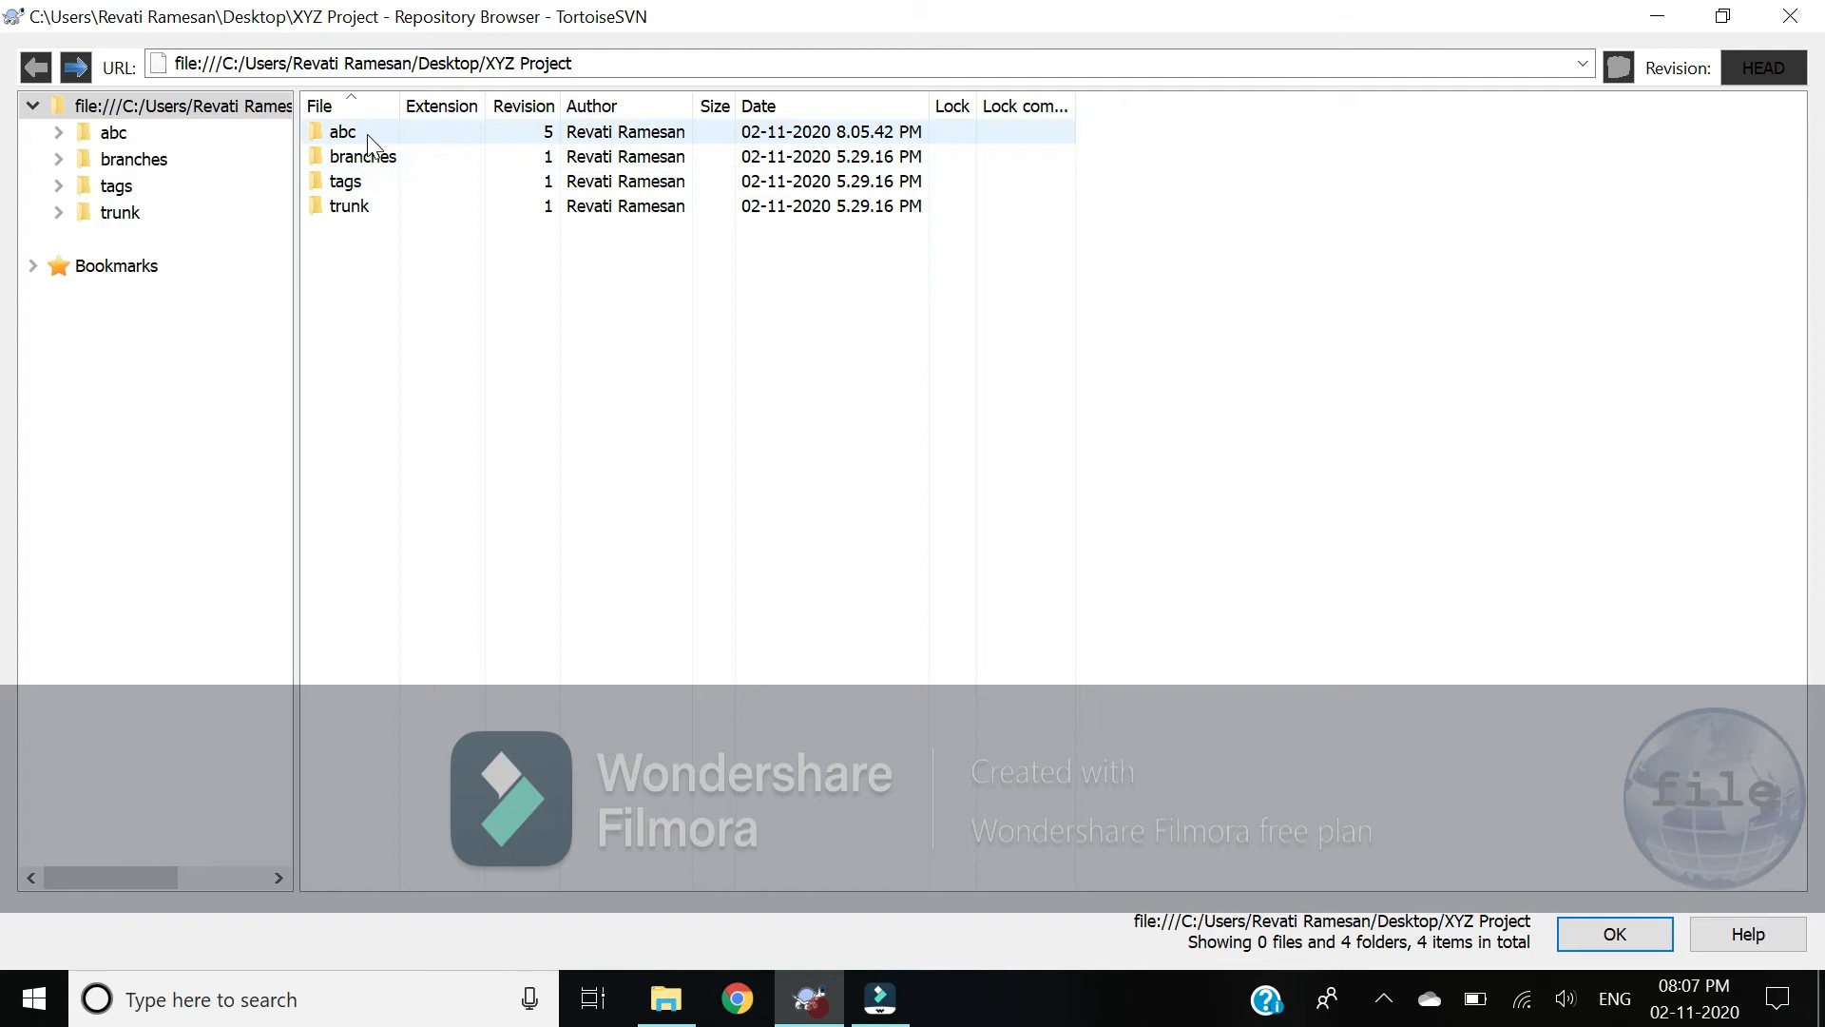
# Step: Select the abc folder in the Repository Browser and open its context menu
pyautogui.click(367, 134)
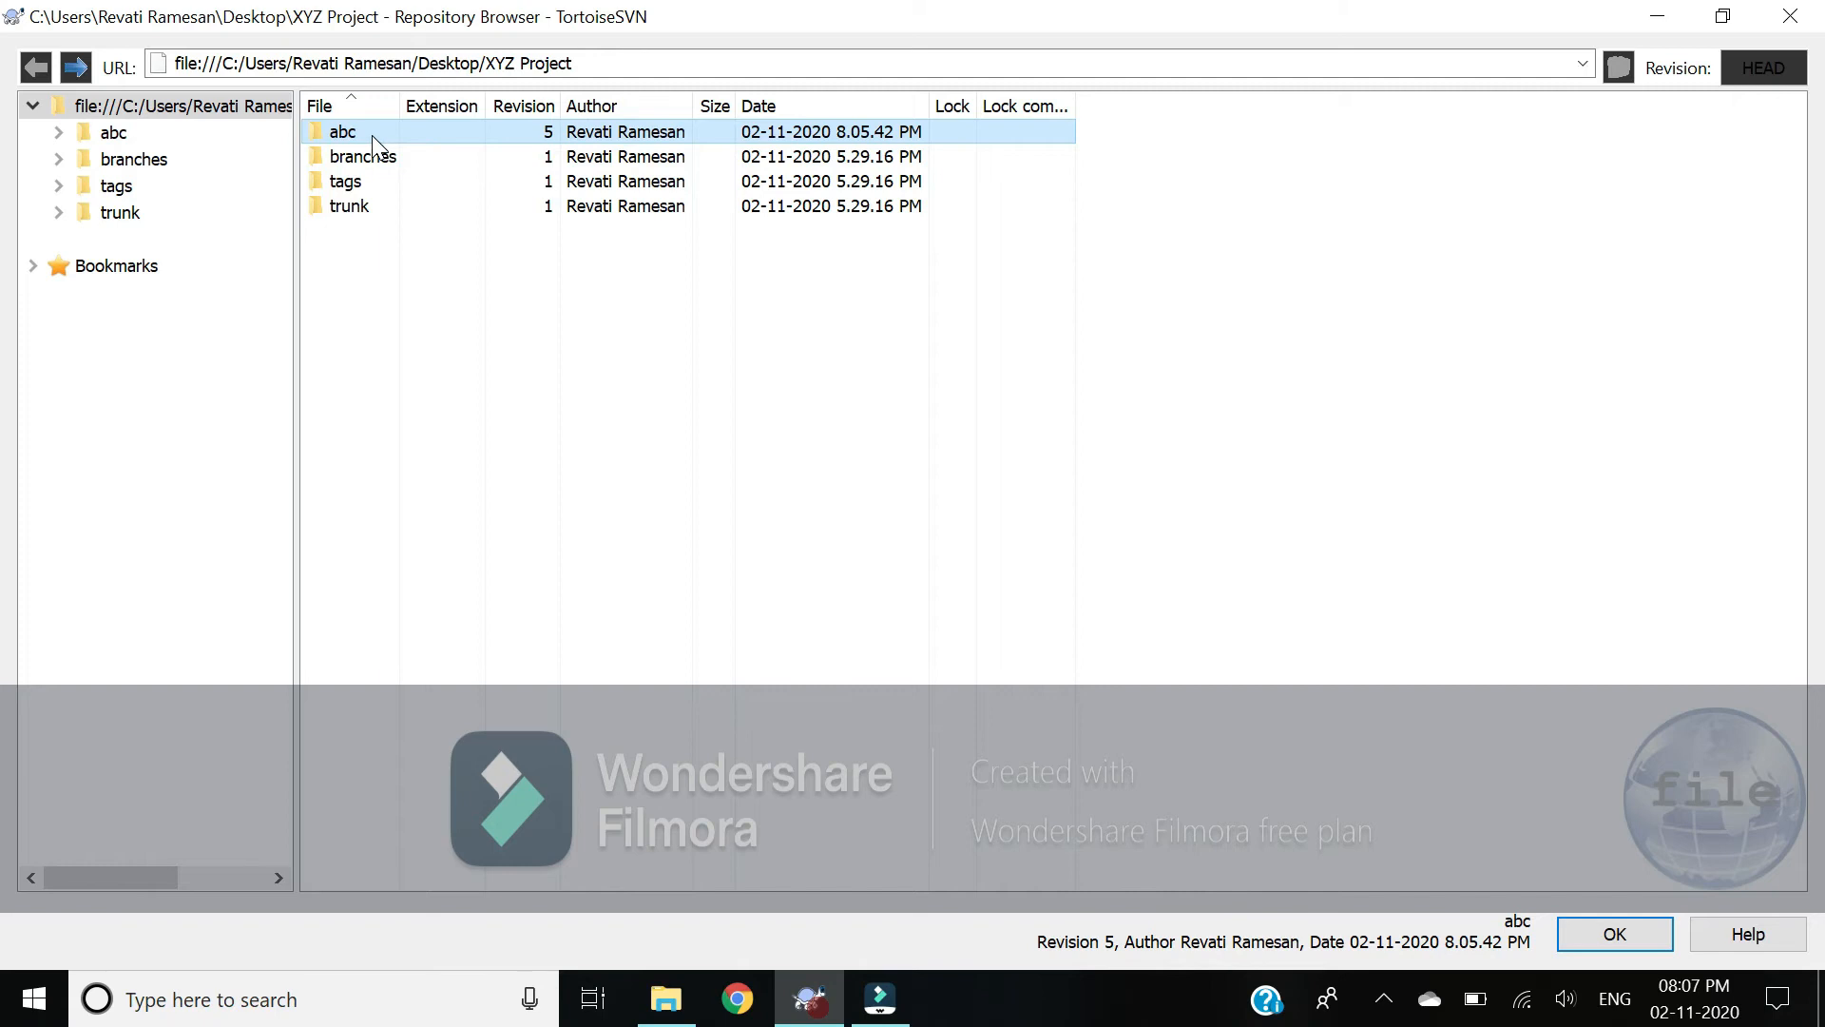
pyautogui.rightClick(372, 136)
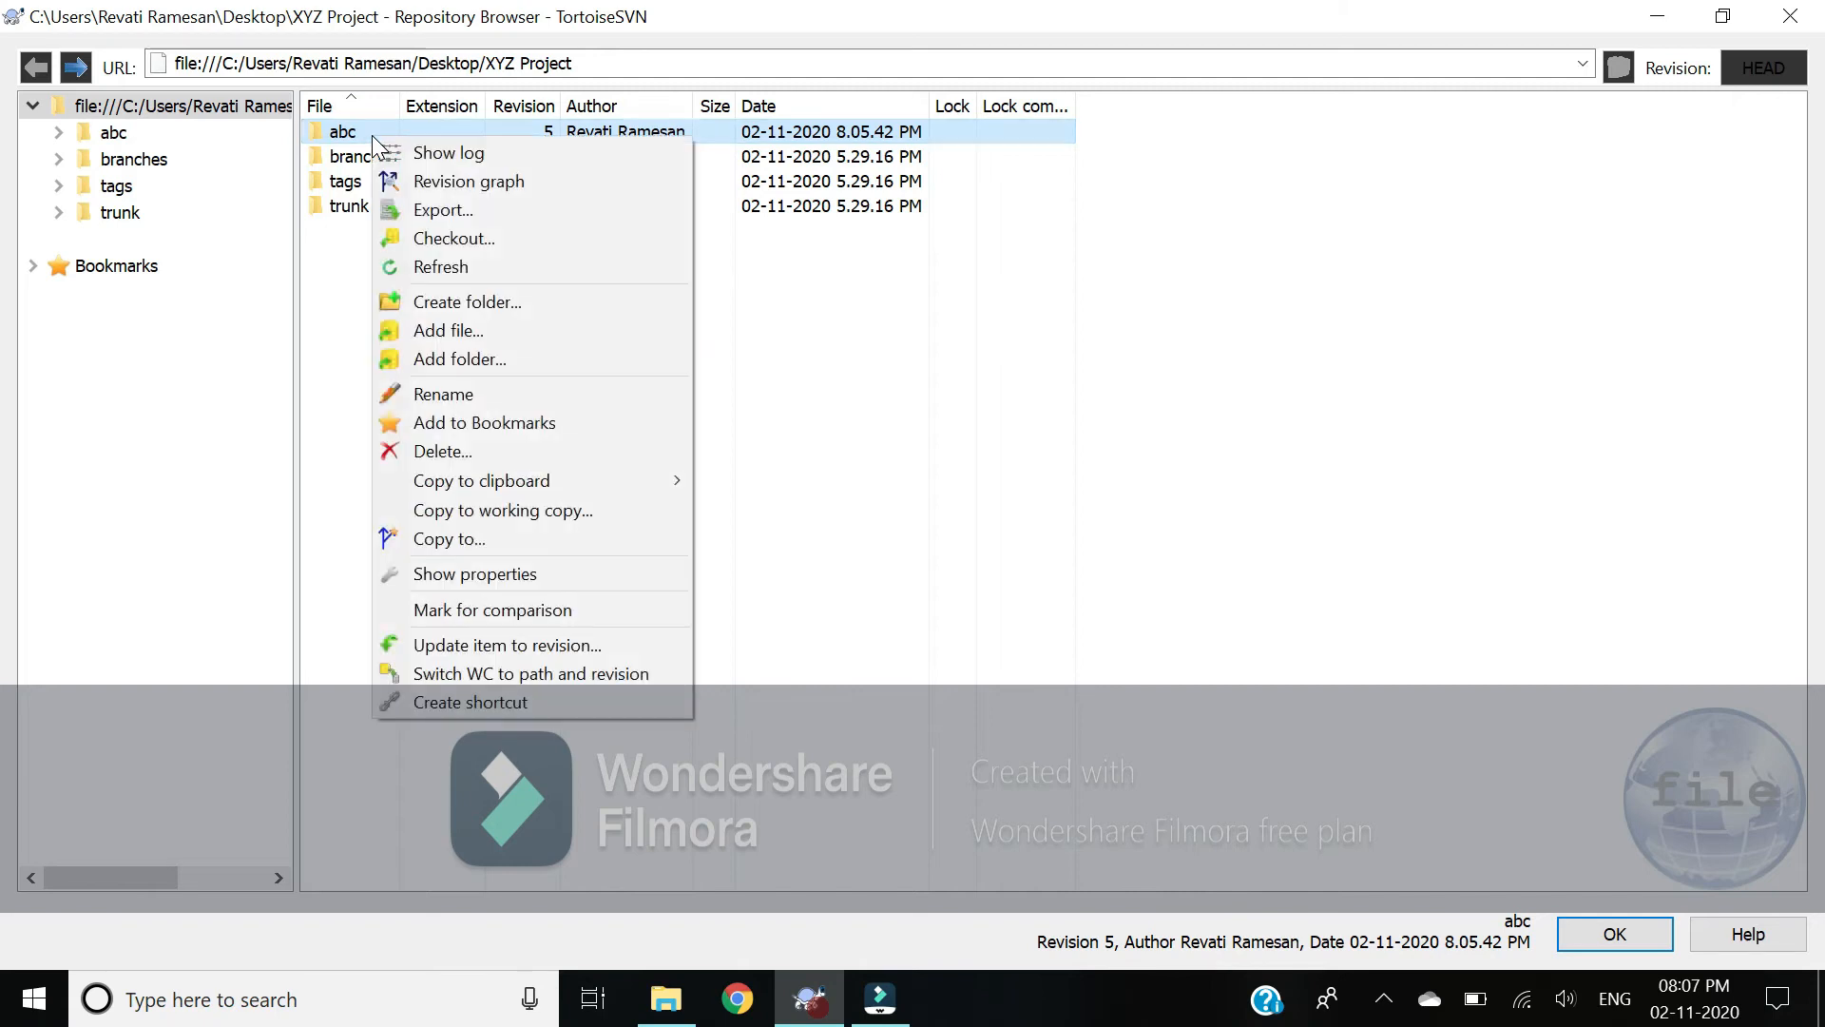
# Step: Check out abc into XYZ Project\abc at HEAD revision with Fully recursive depth
pyautogui.click(459, 240)
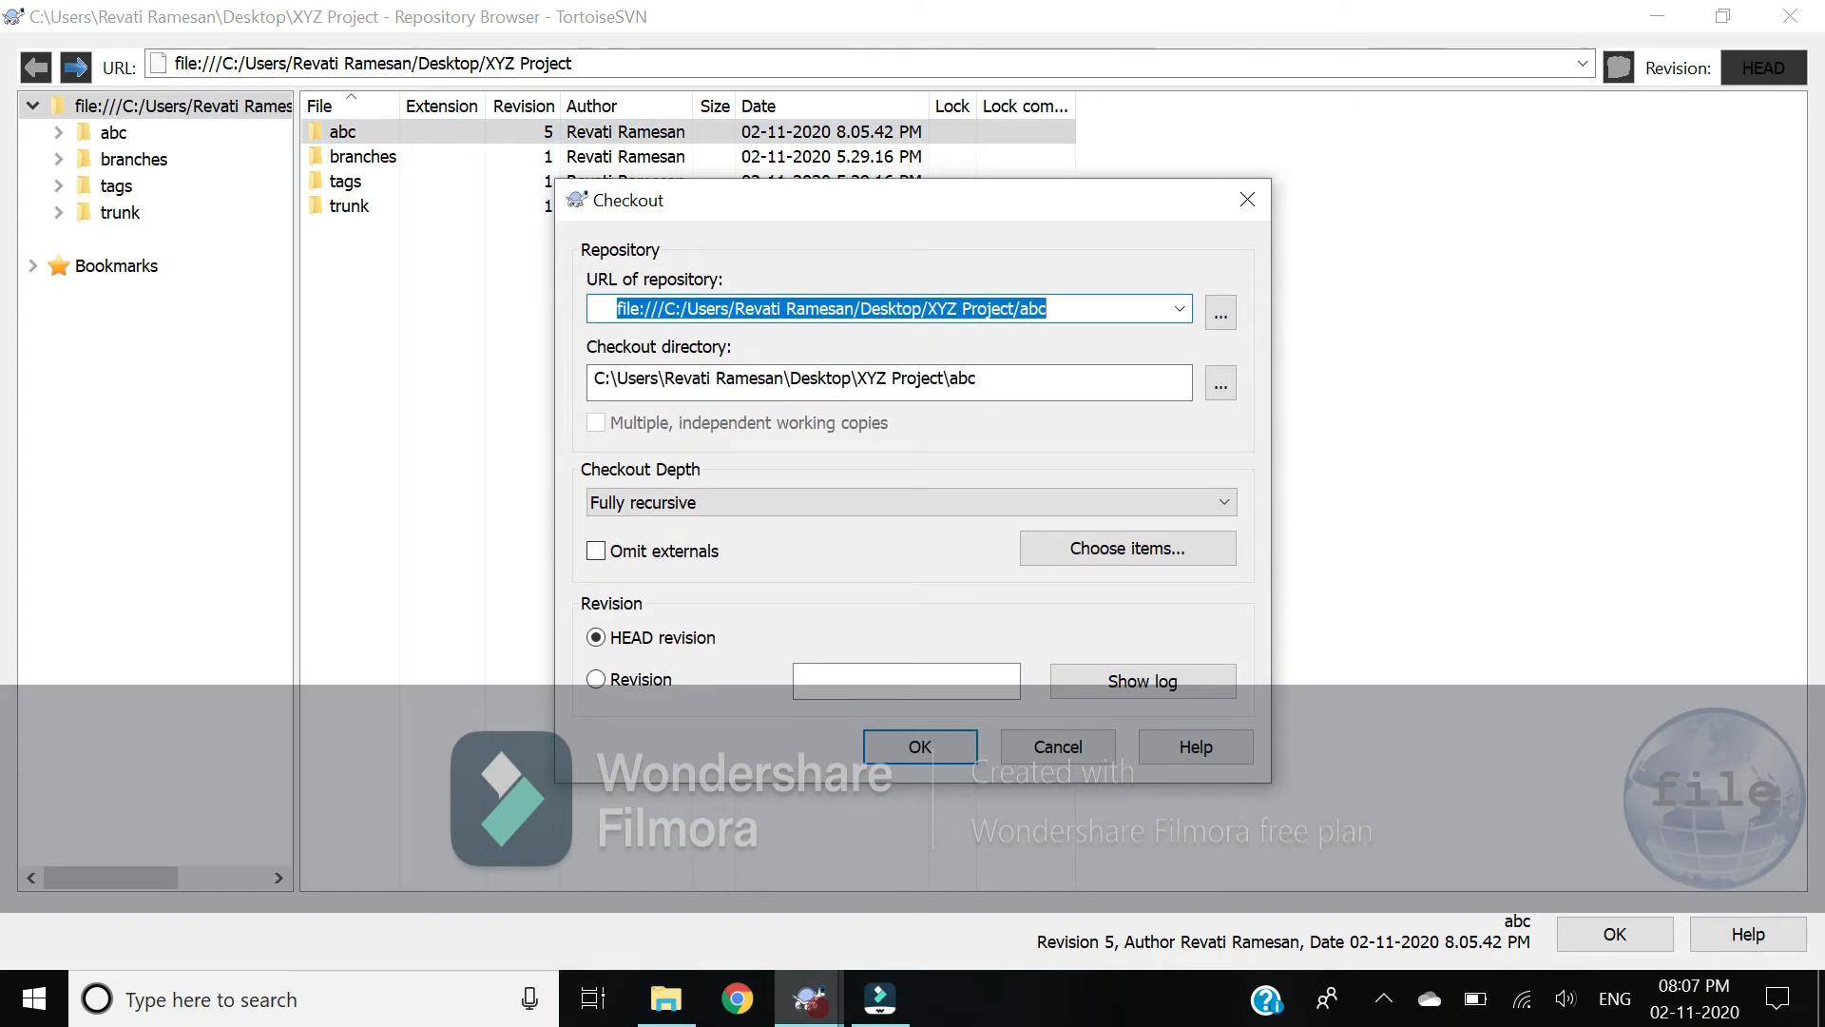
pyautogui.click(779, 379)
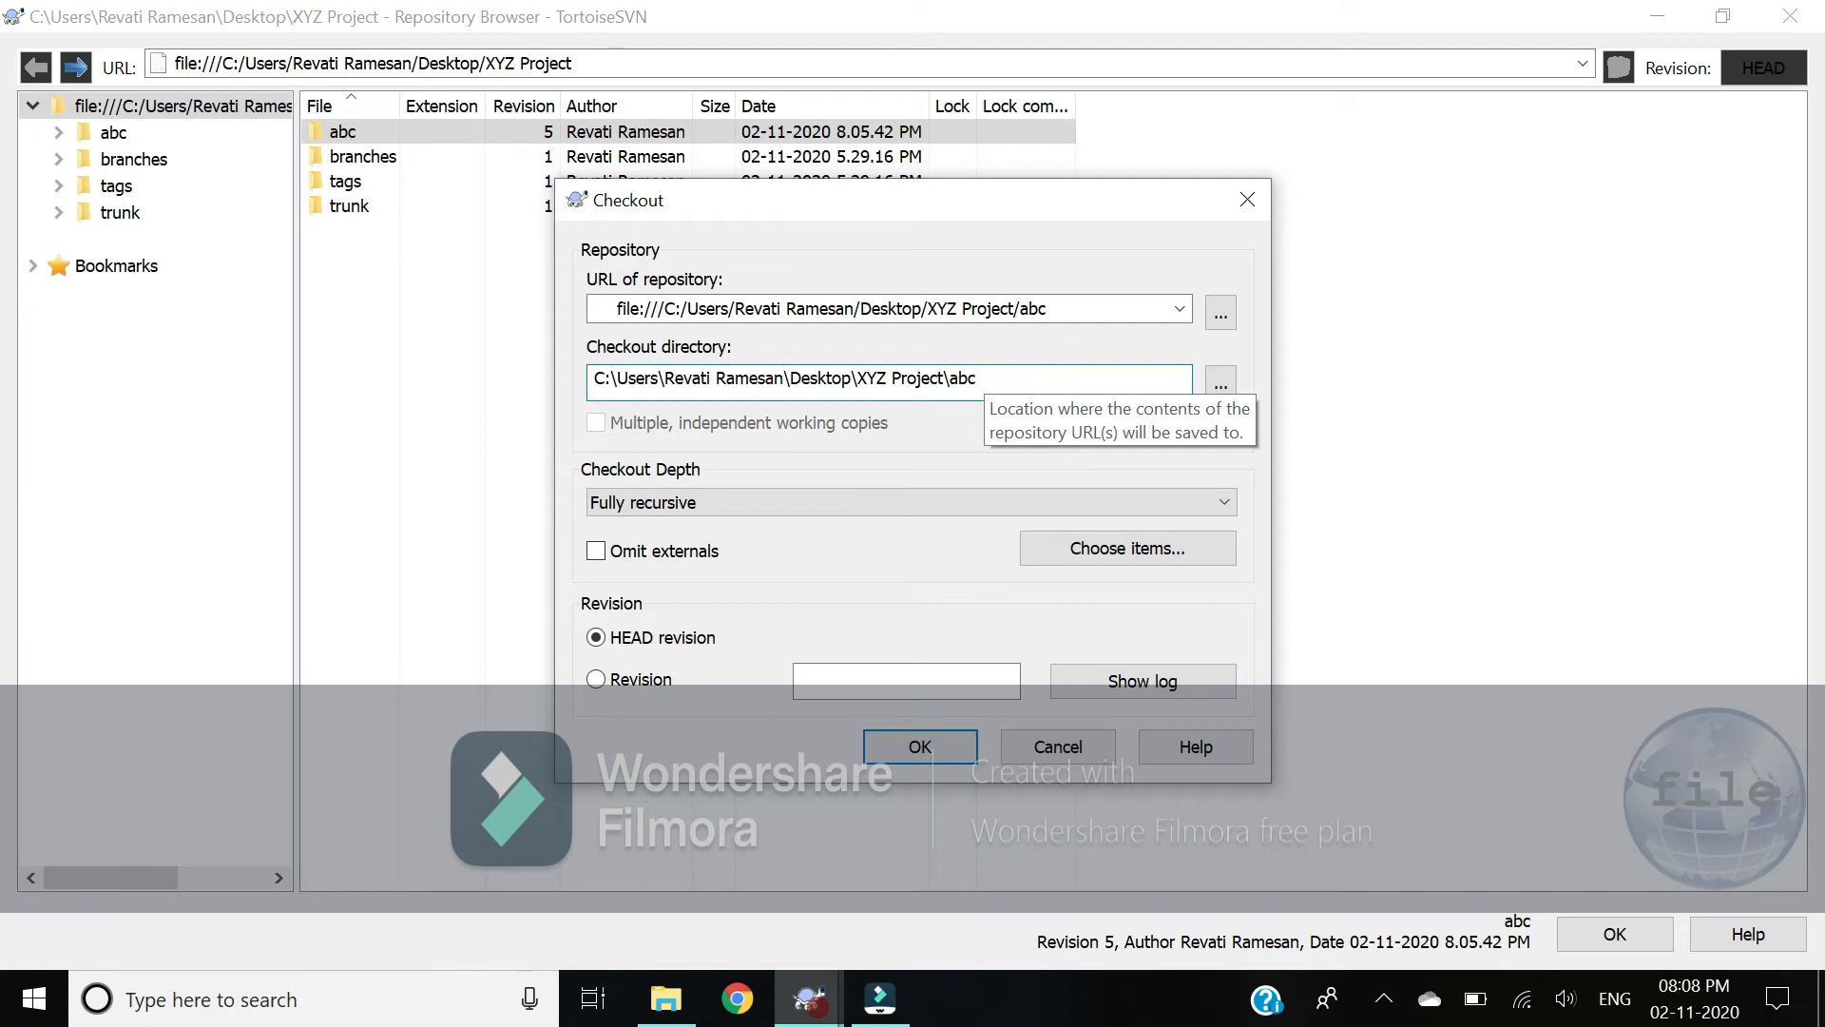
pyautogui.click(903, 500)
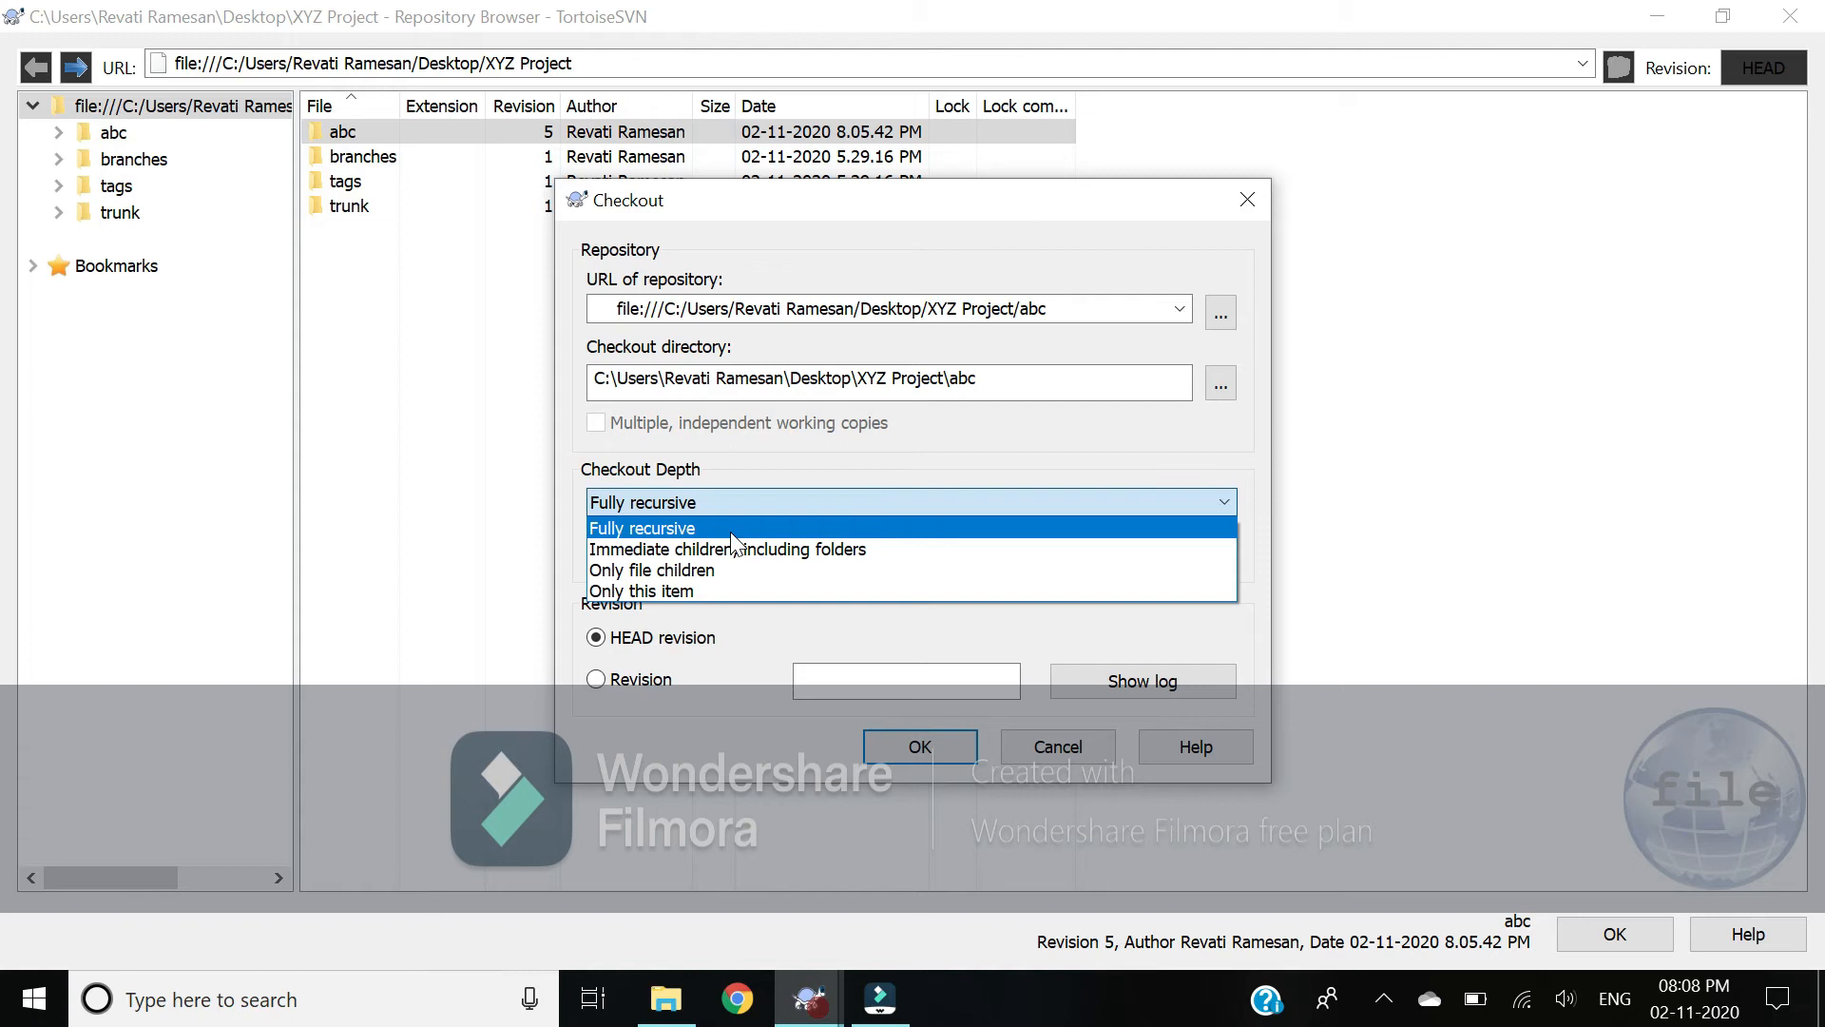
pyautogui.press('Down')
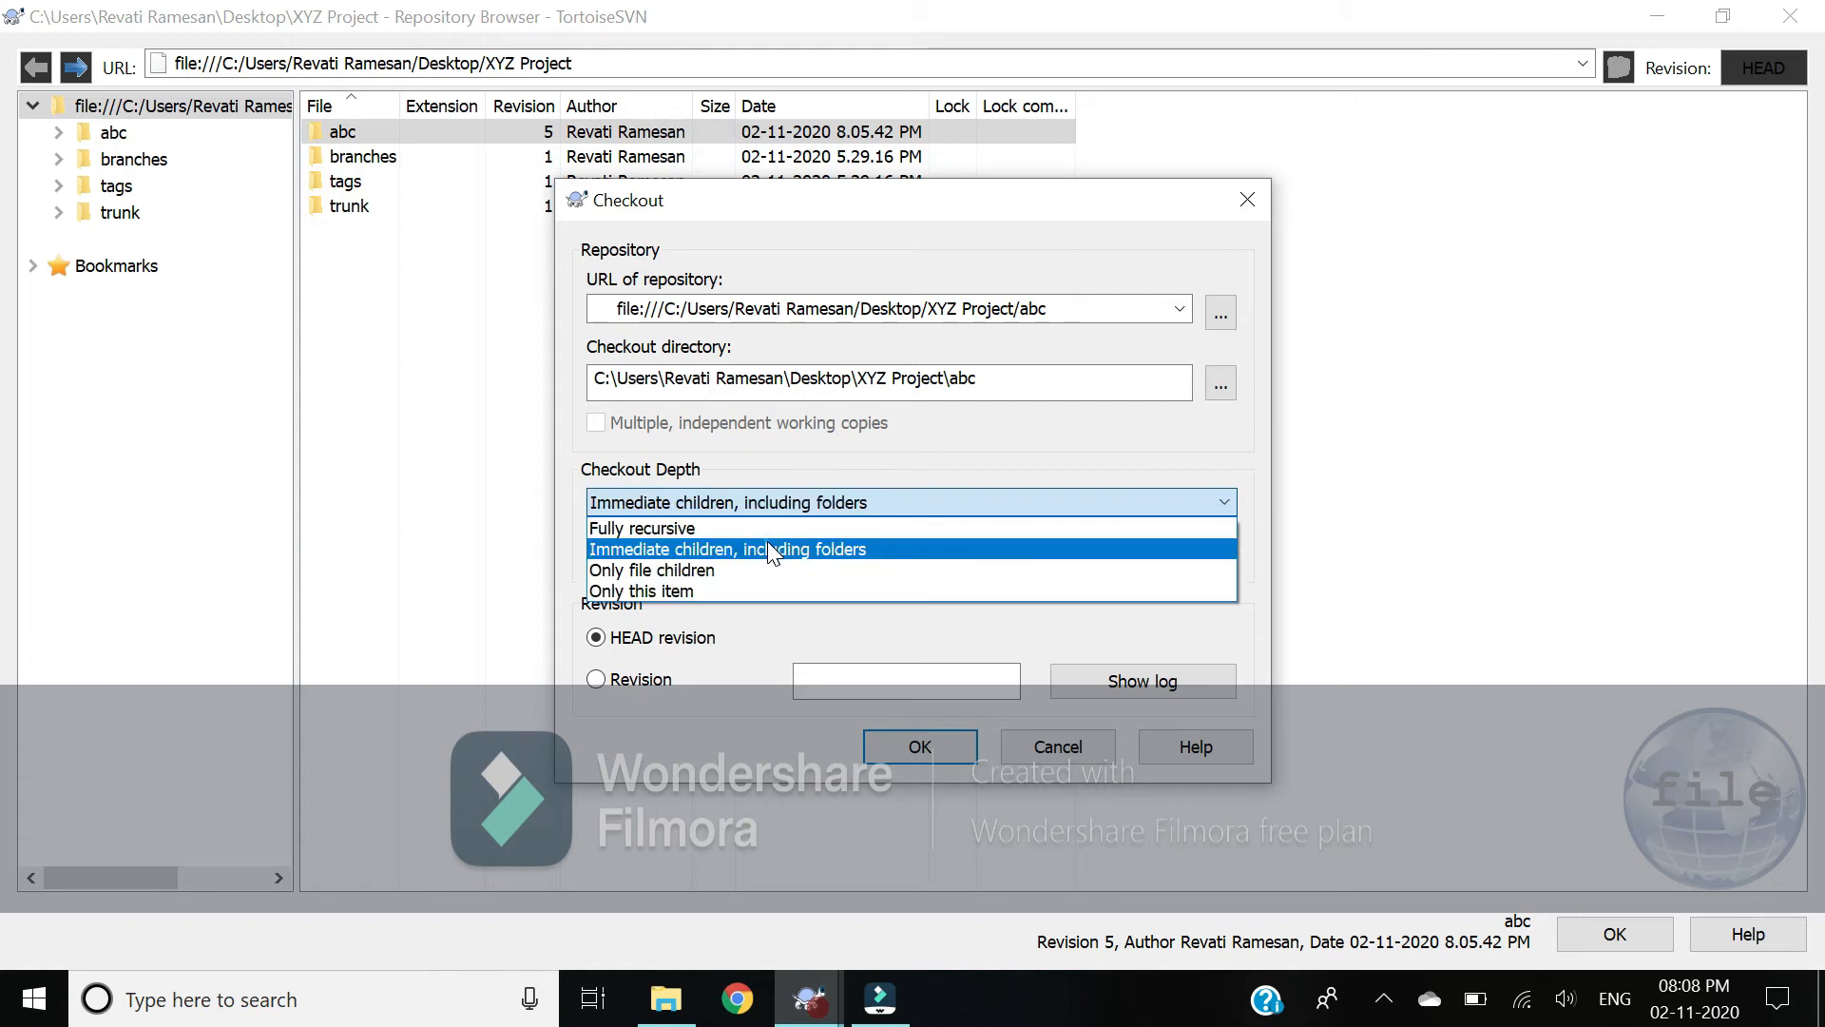
pyautogui.click(767, 550)
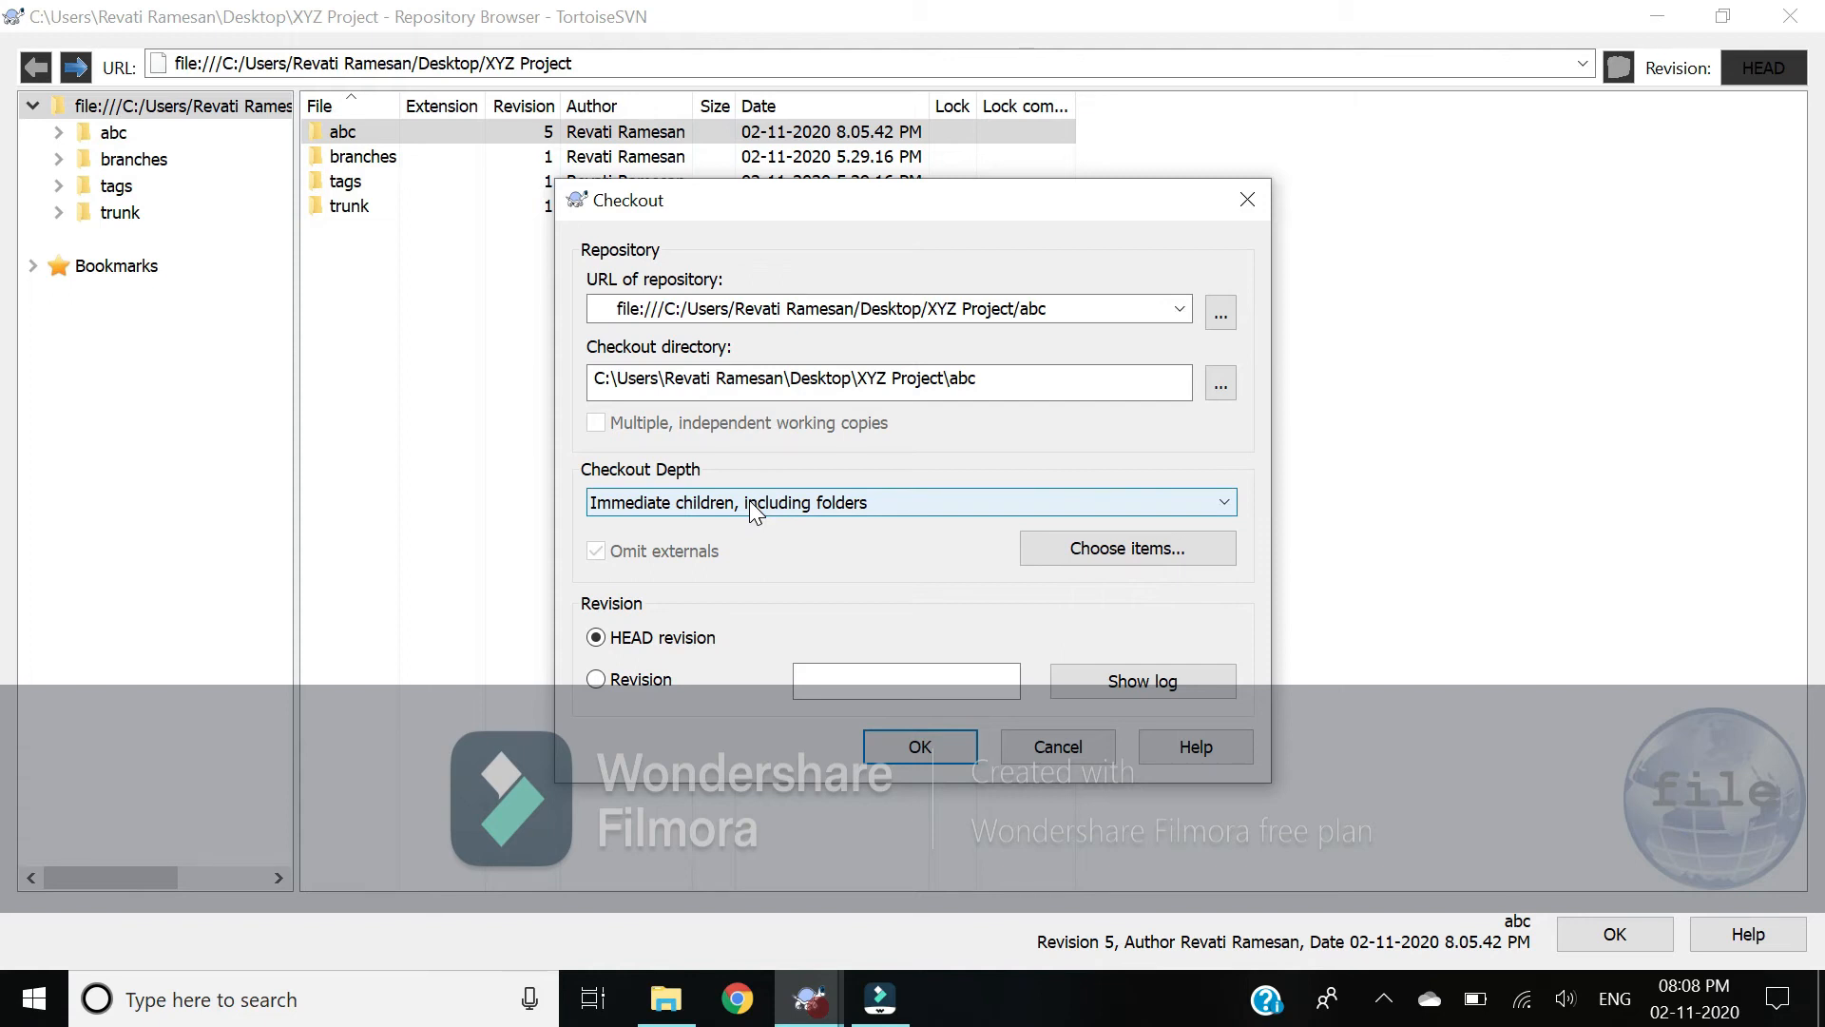
pyautogui.click(749, 500)
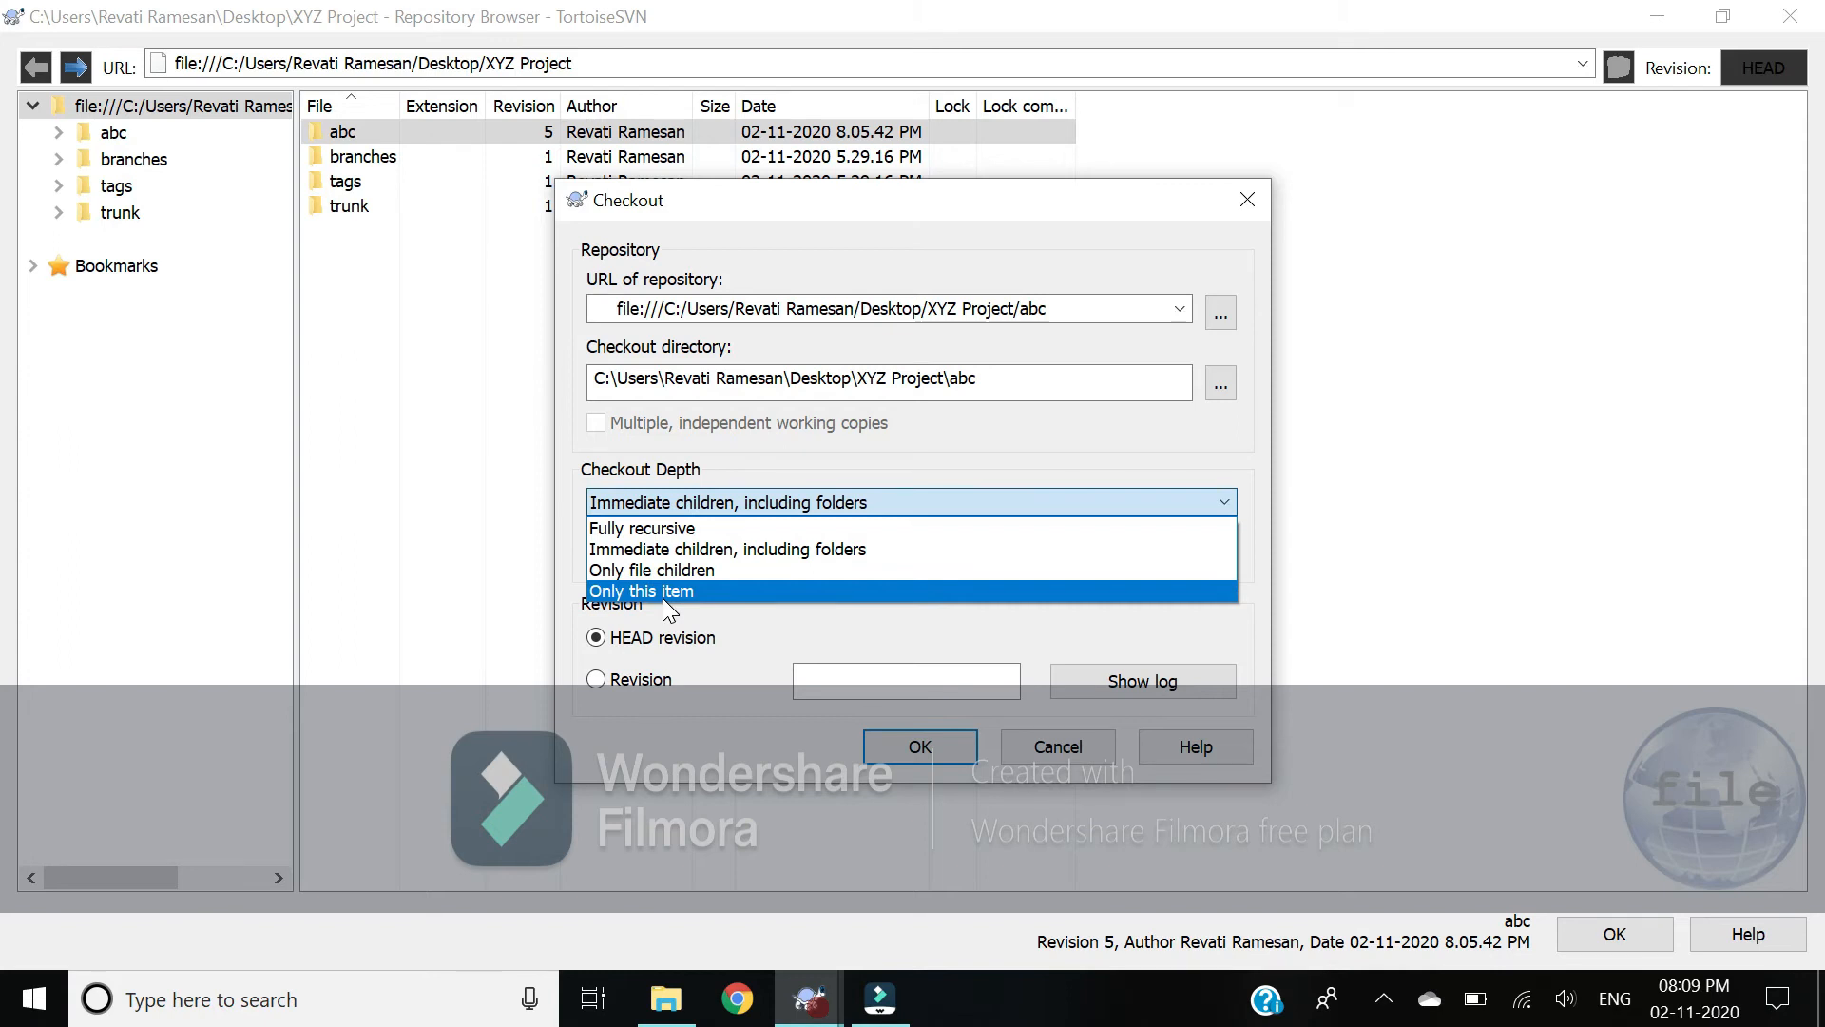
pyautogui.click(665, 530)
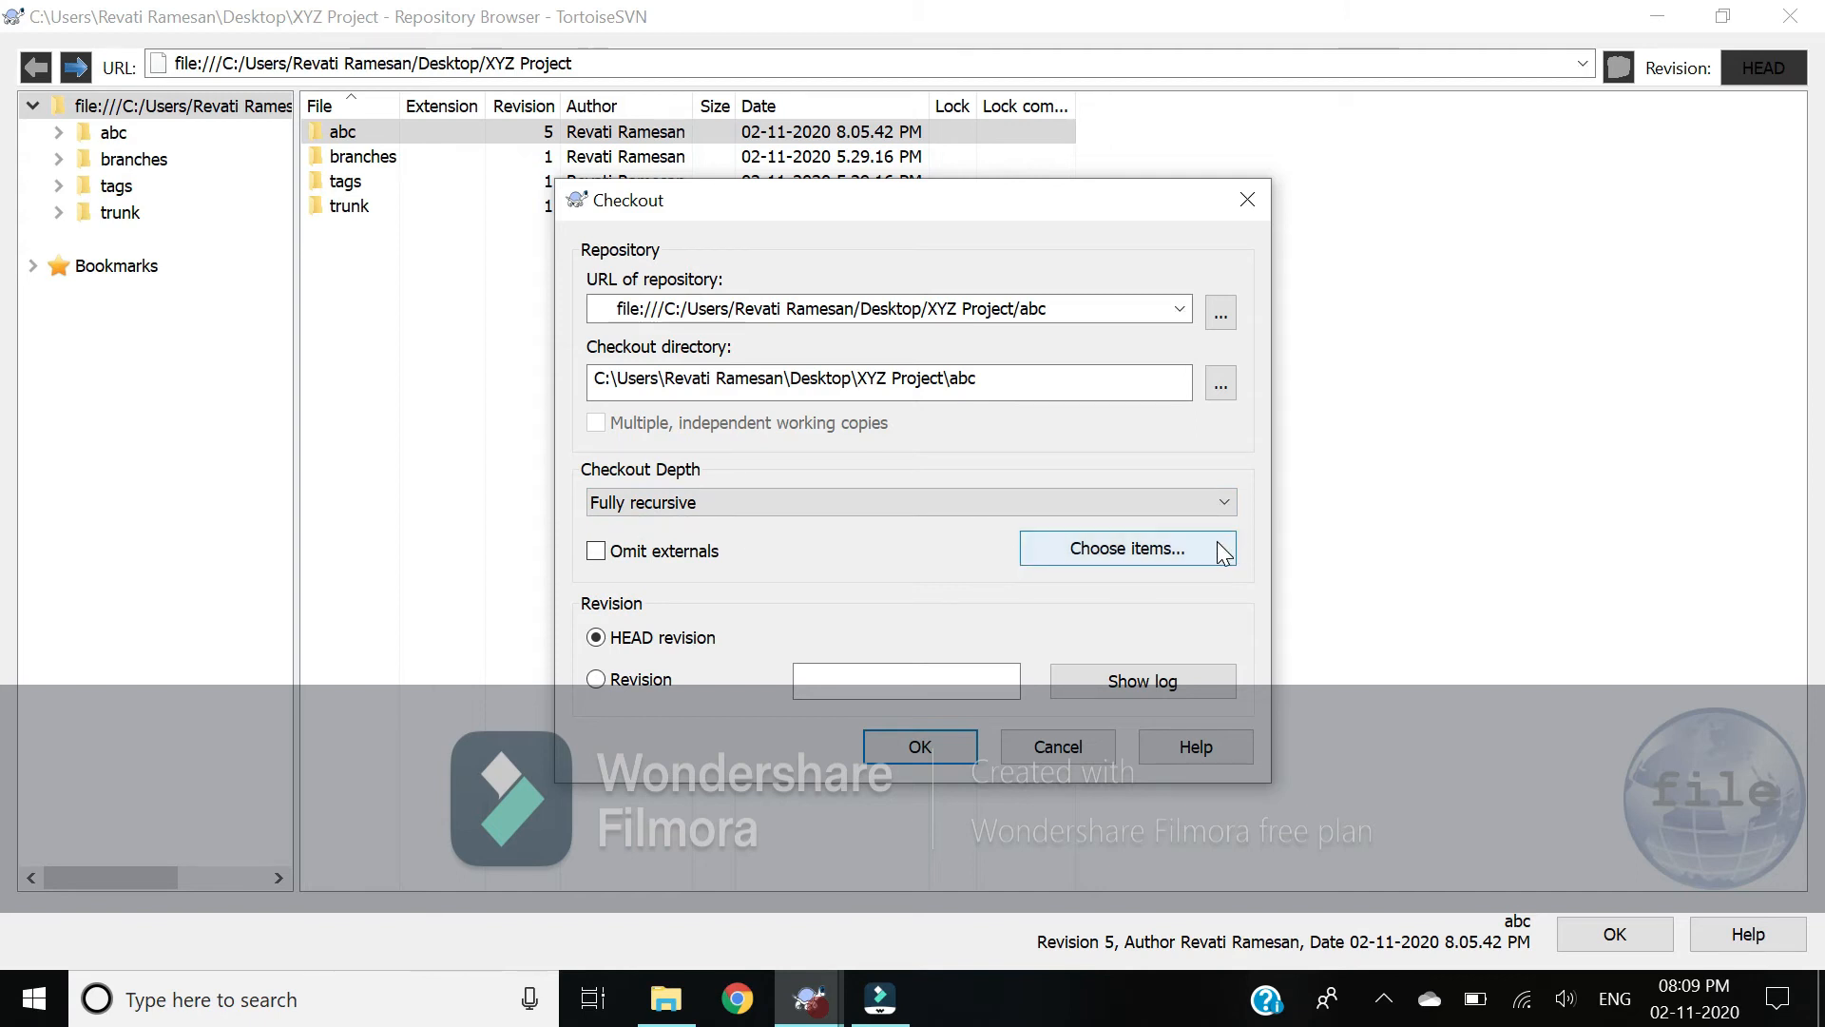
pyautogui.click(938, 742)
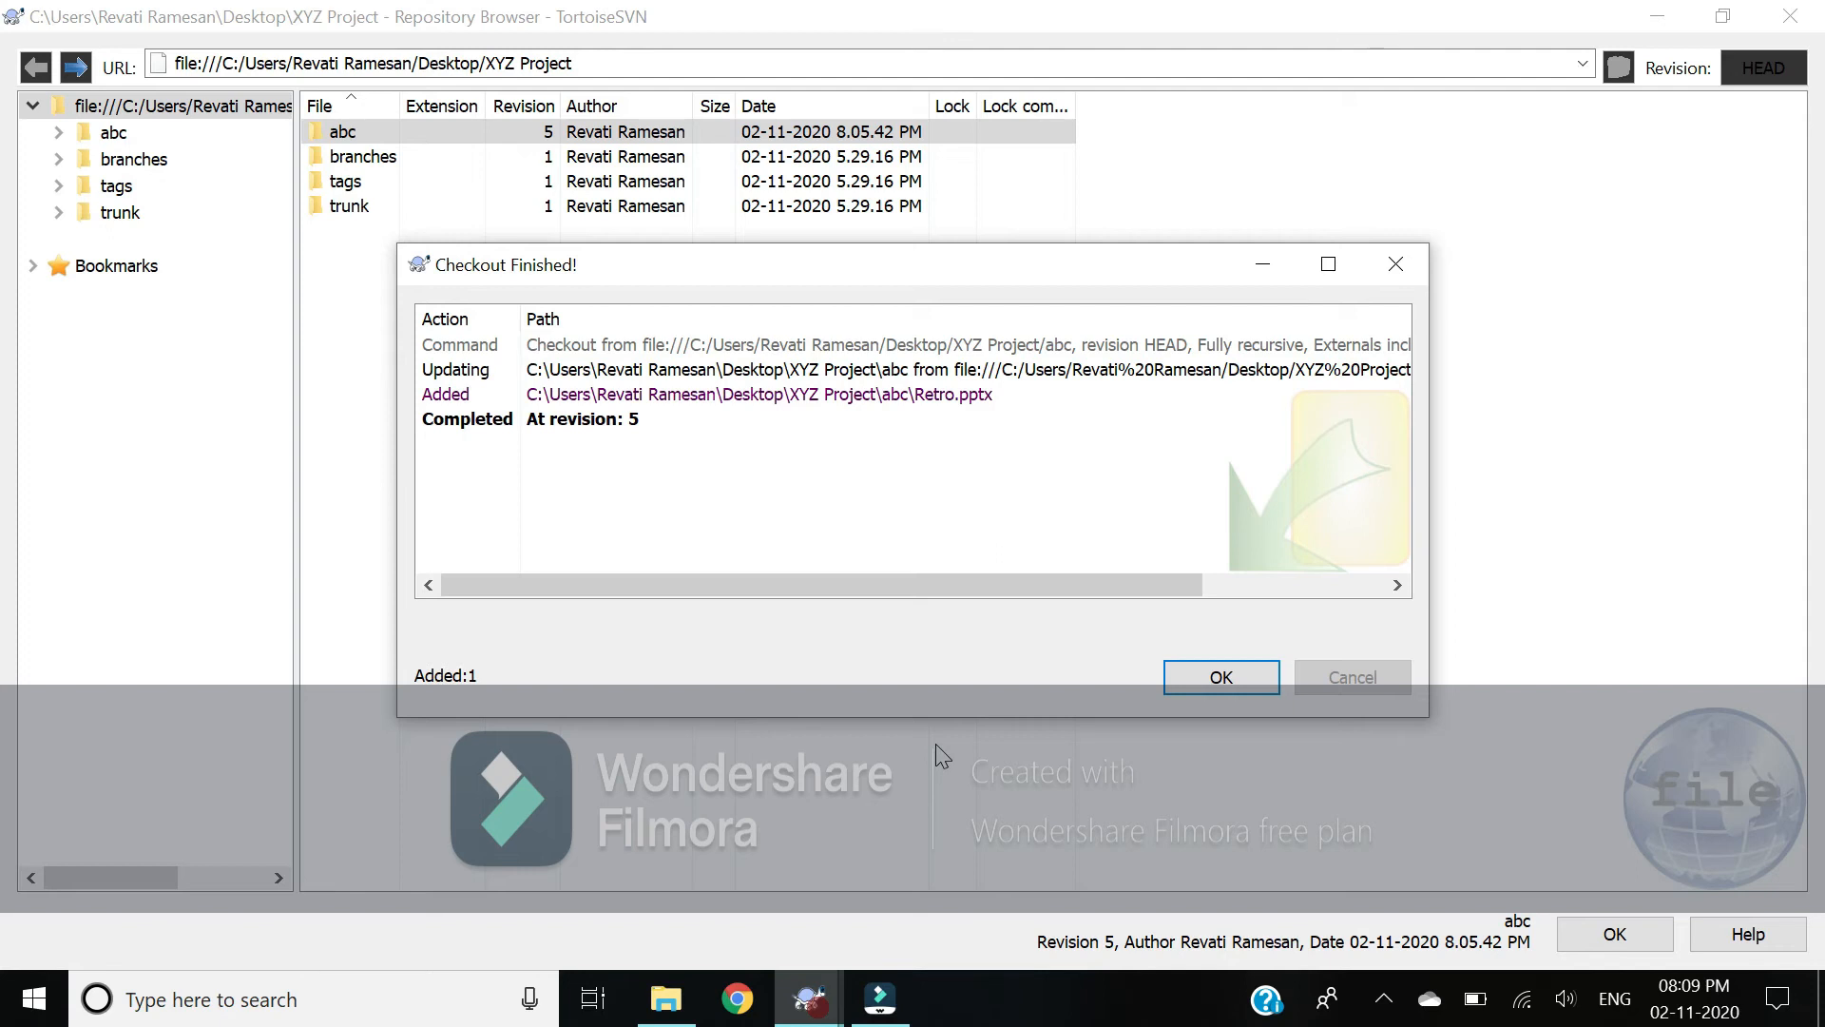
# Step: Restore Checkout Finished, review the Updating, Added Retro.pptx and Completed revision 5 lines, then close it
pyautogui.rightClick(656, 730)
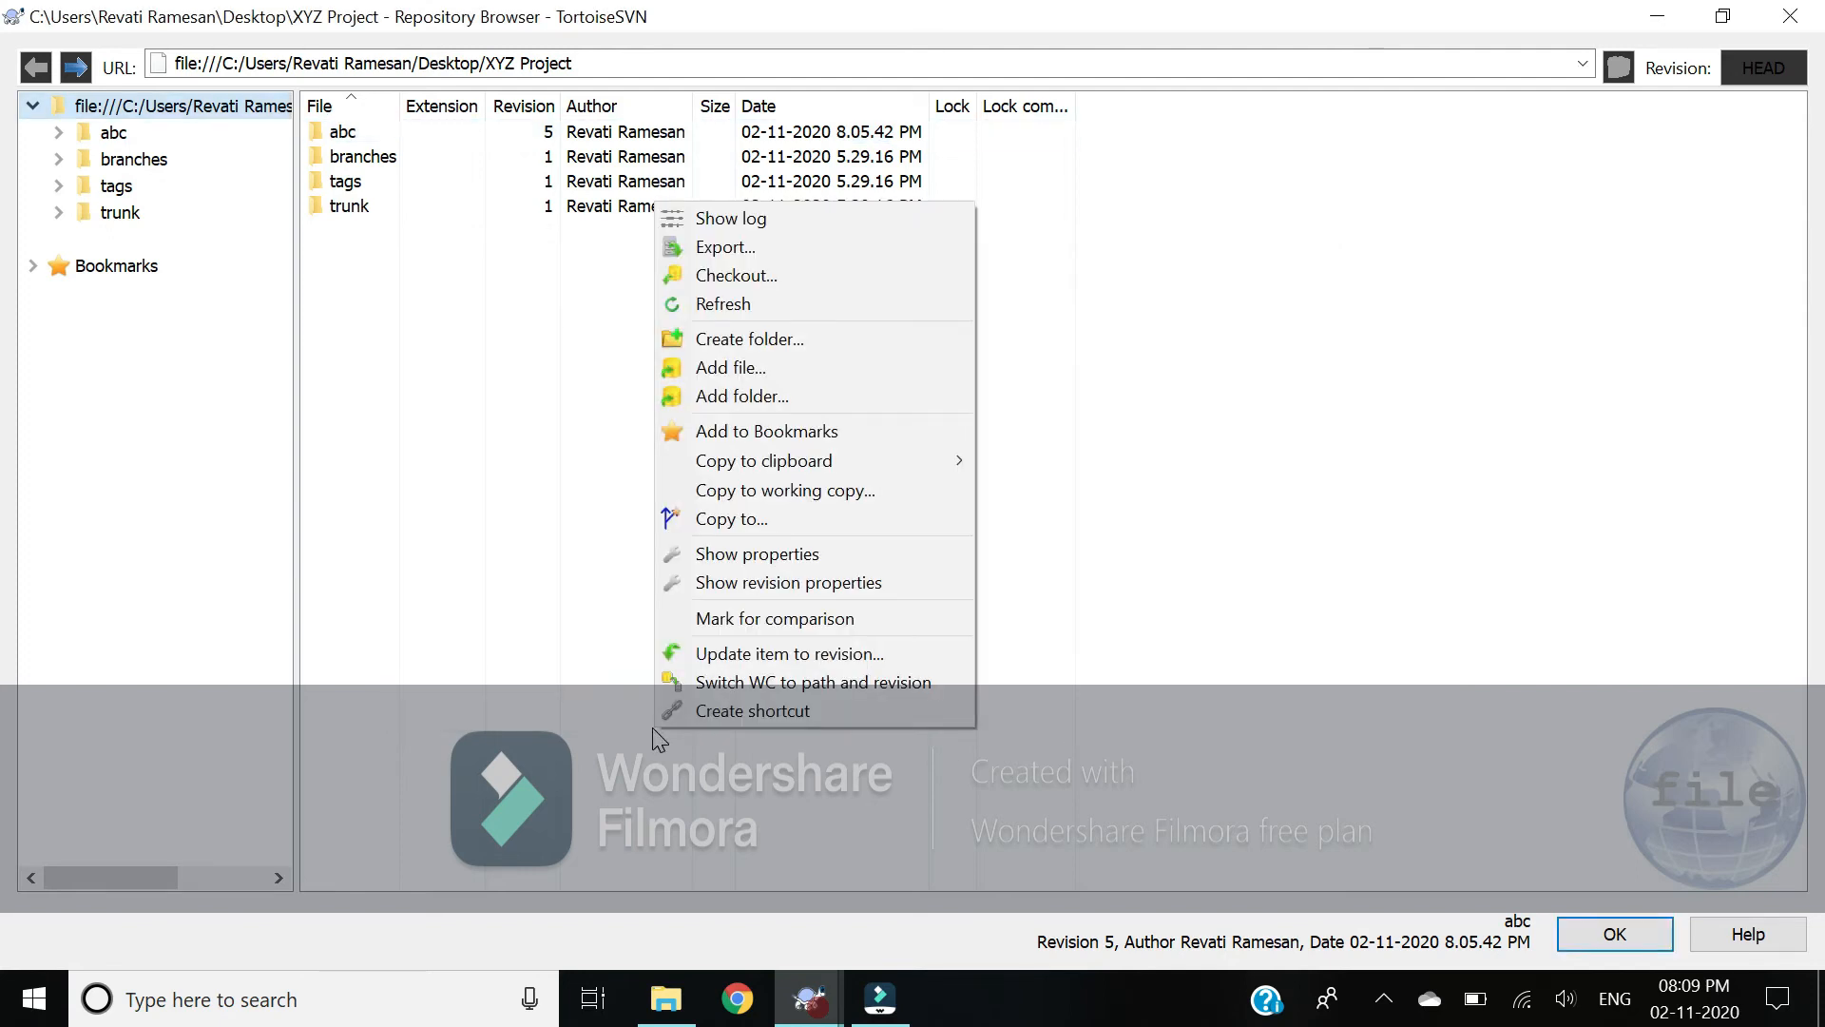
pyautogui.click(808, 998)
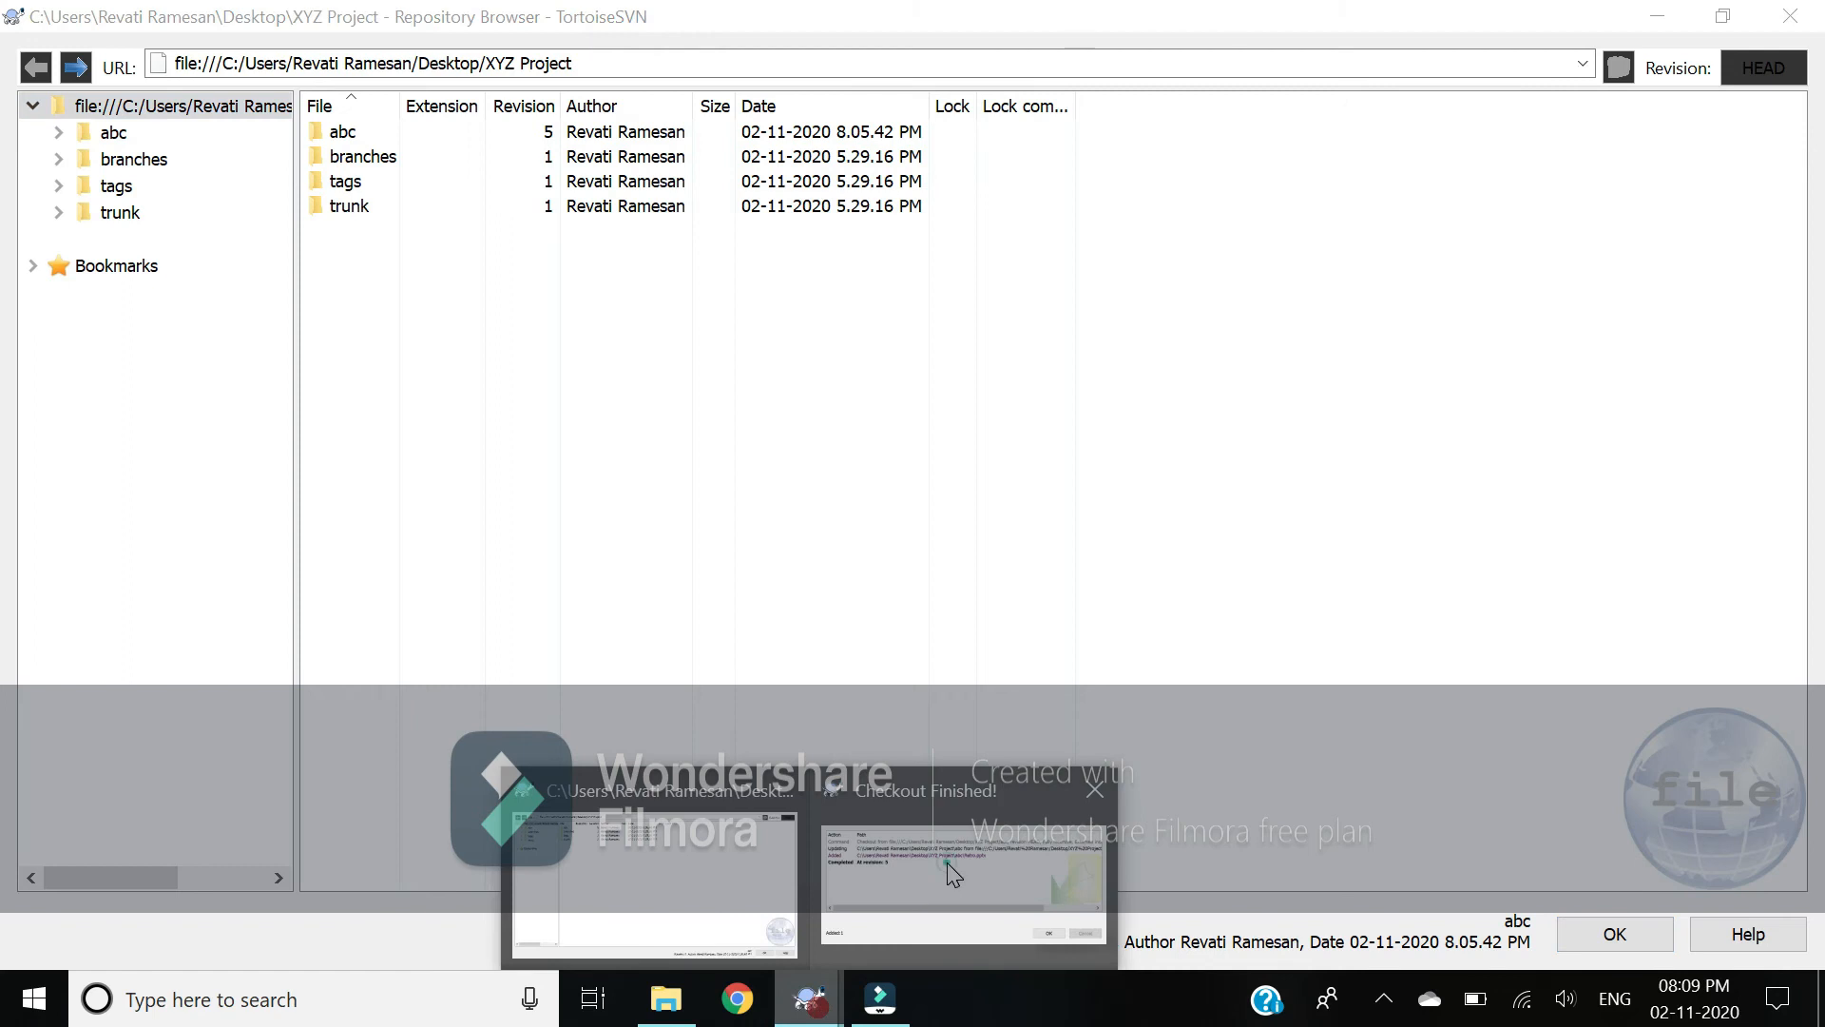
pyautogui.click(945, 864)
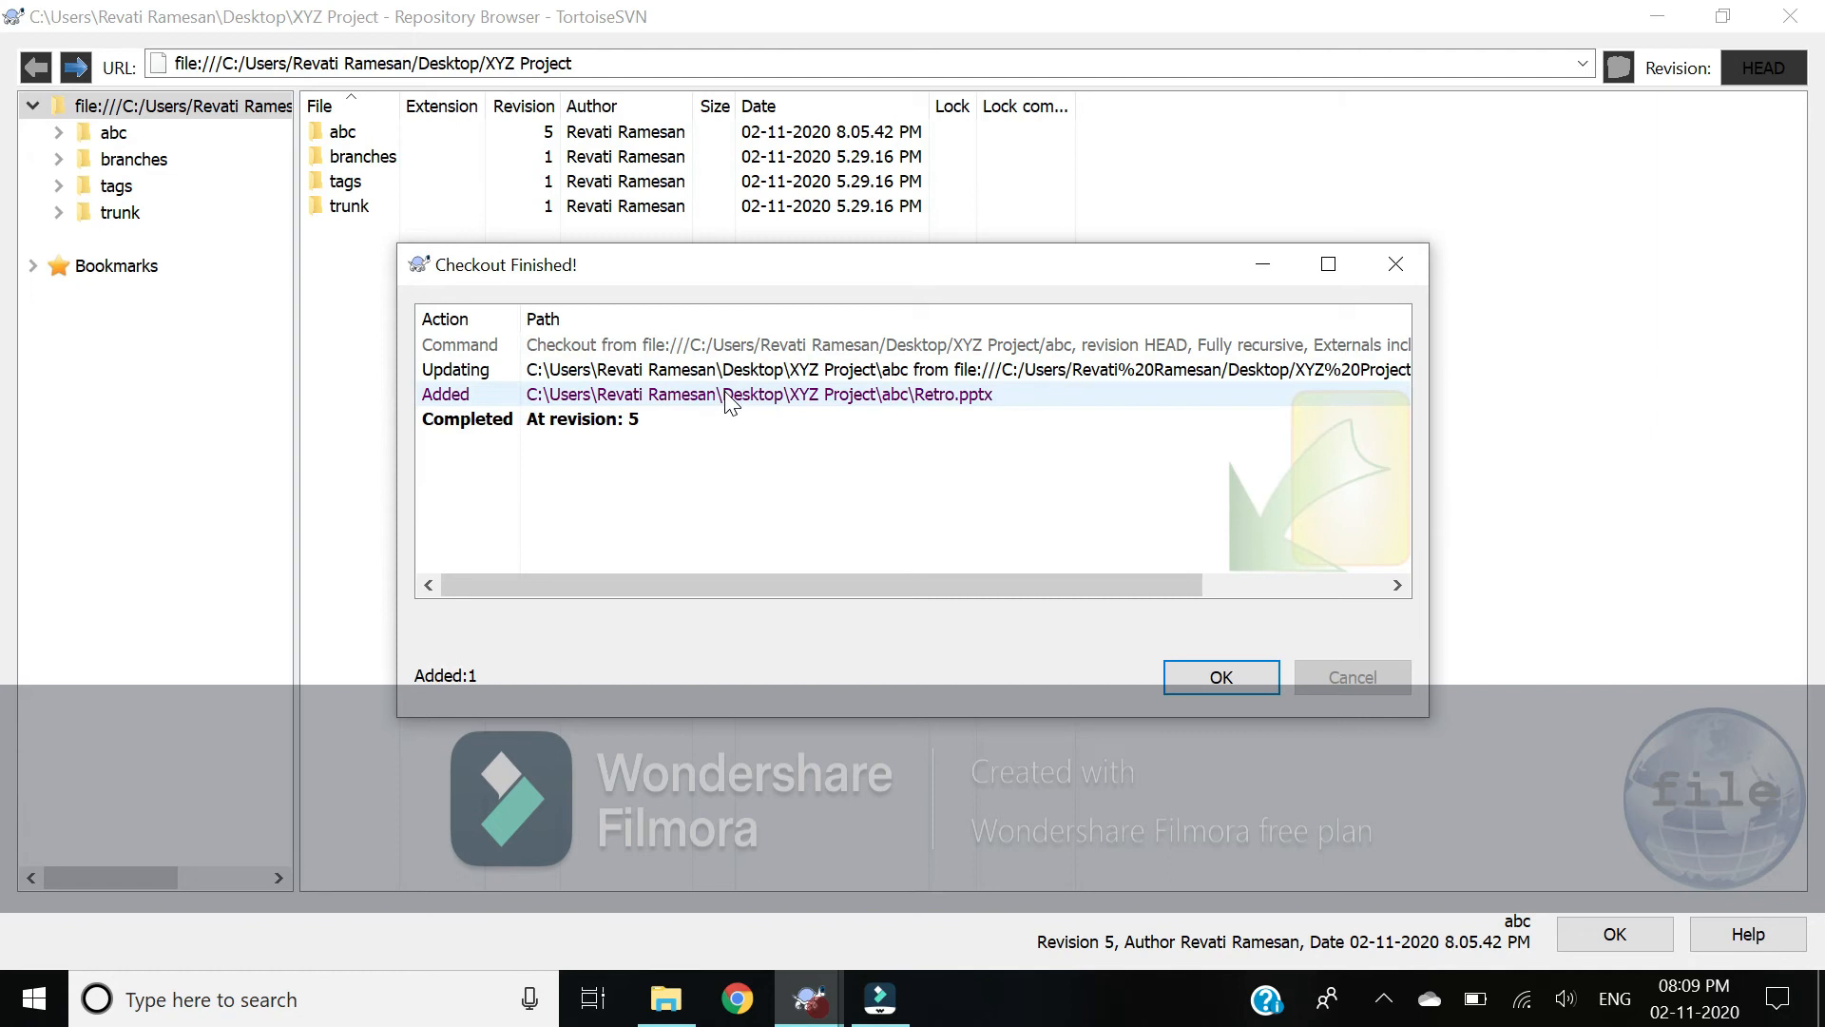
pyautogui.click(903, 369)
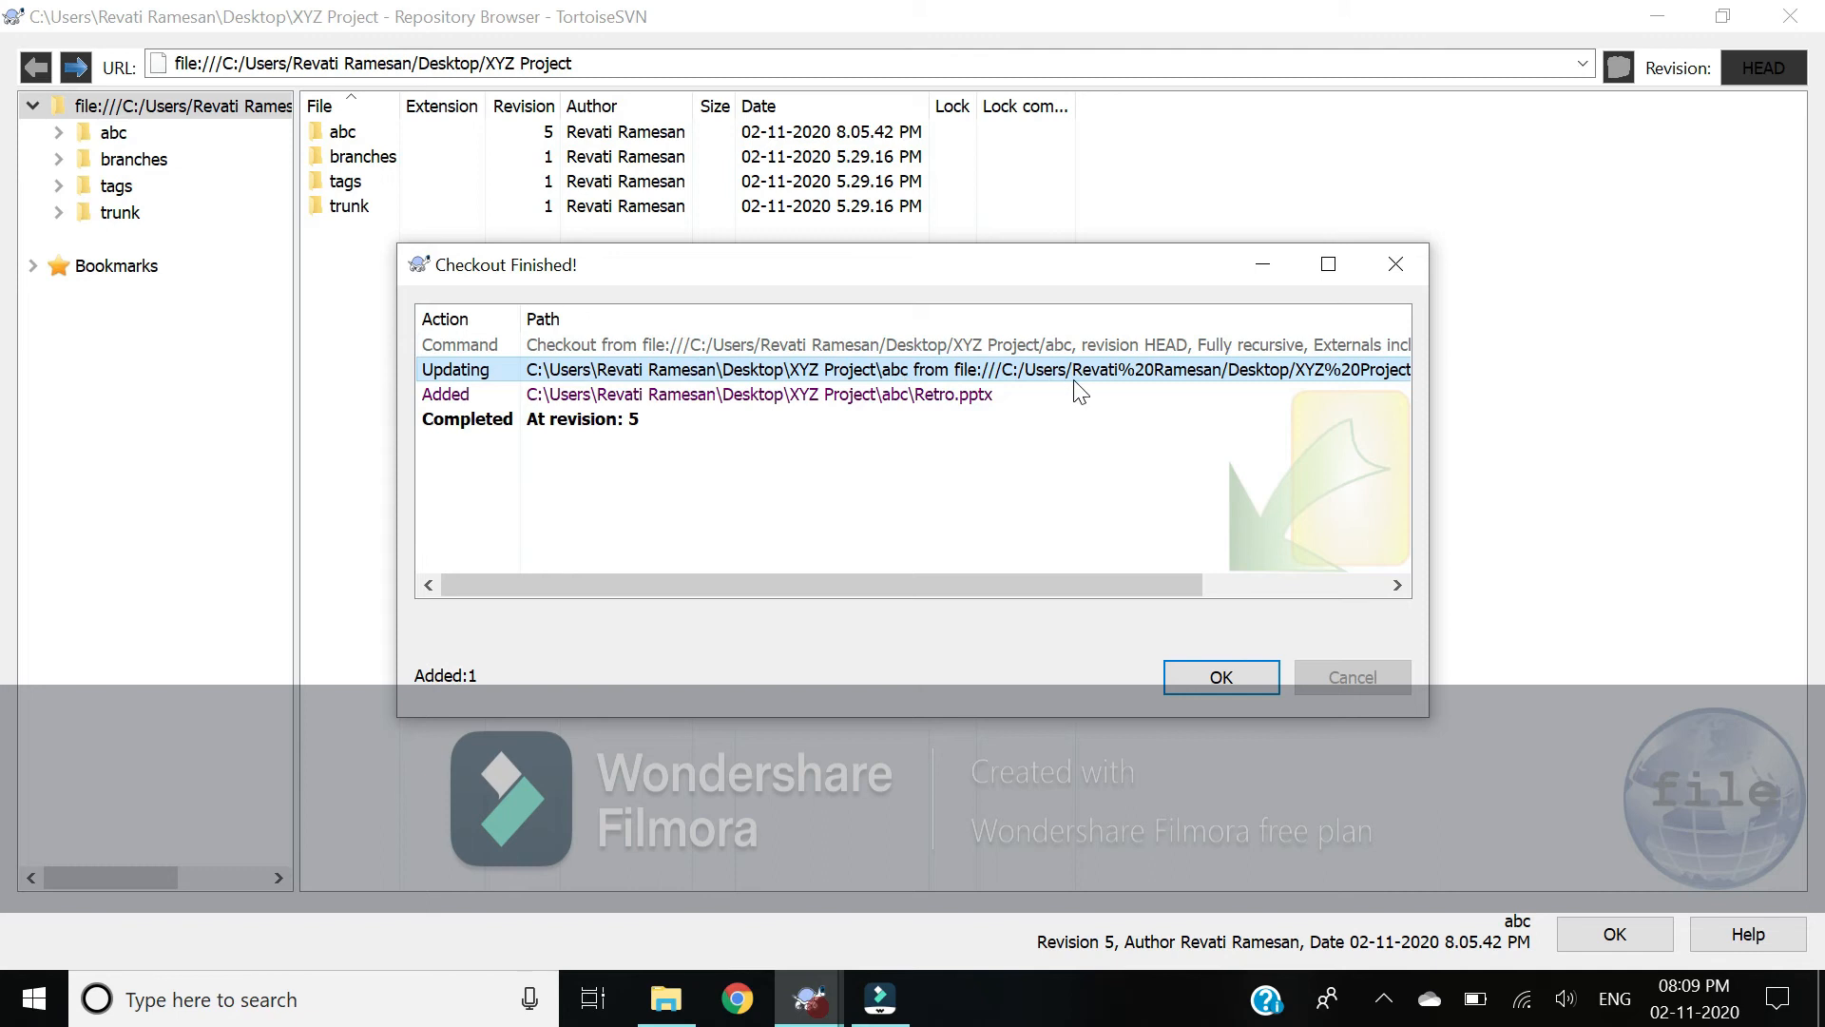
pyautogui.click(947, 399)
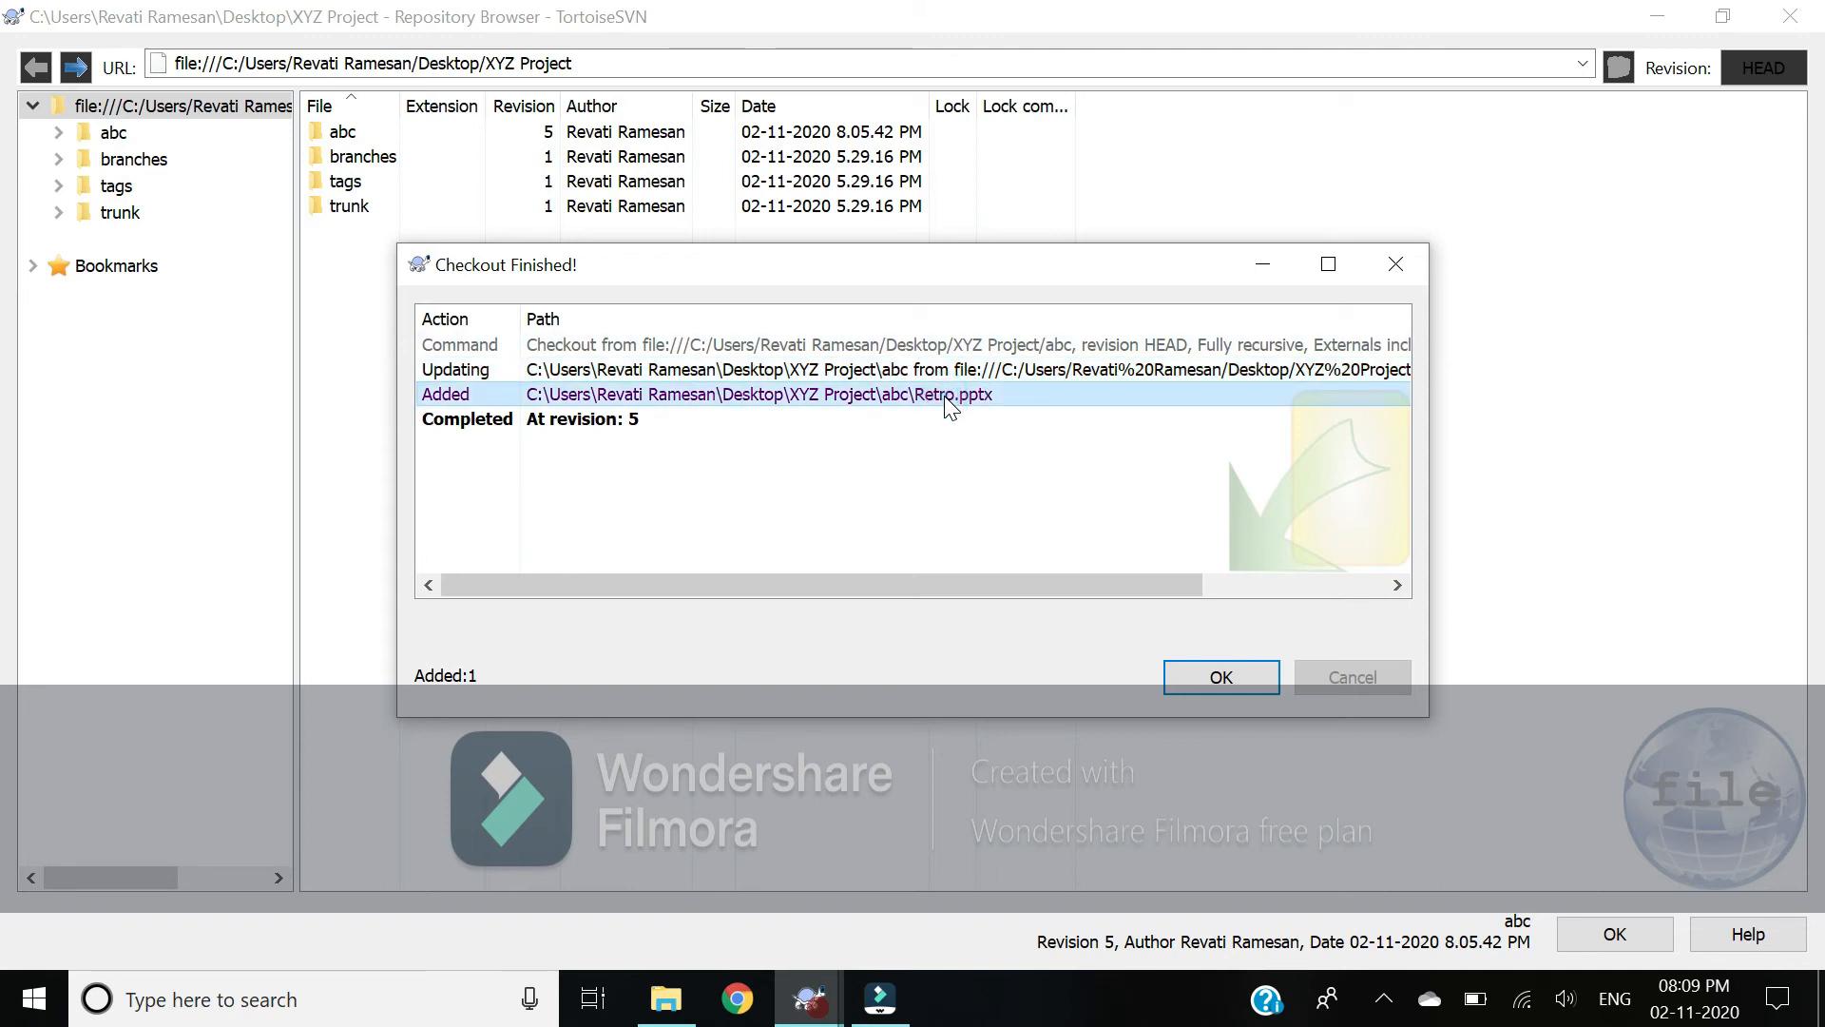
pyautogui.click(590, 425)
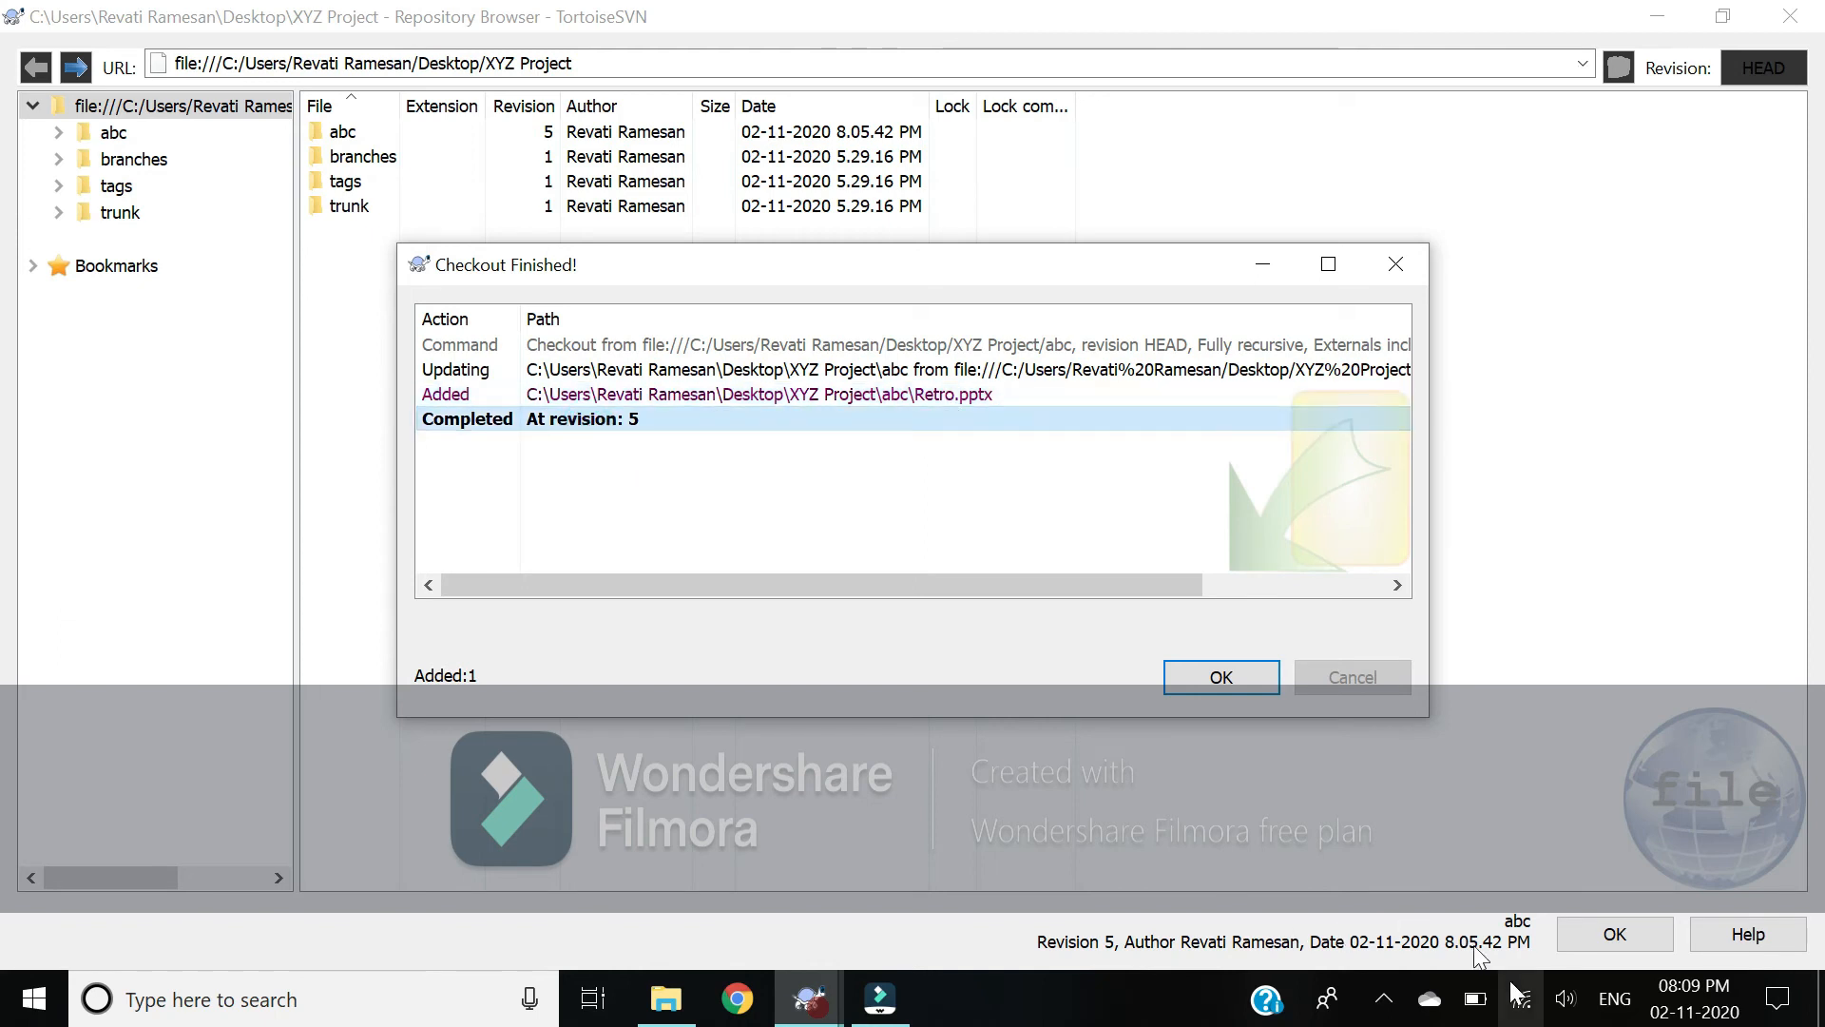
pyautogui.click(1255, 685)
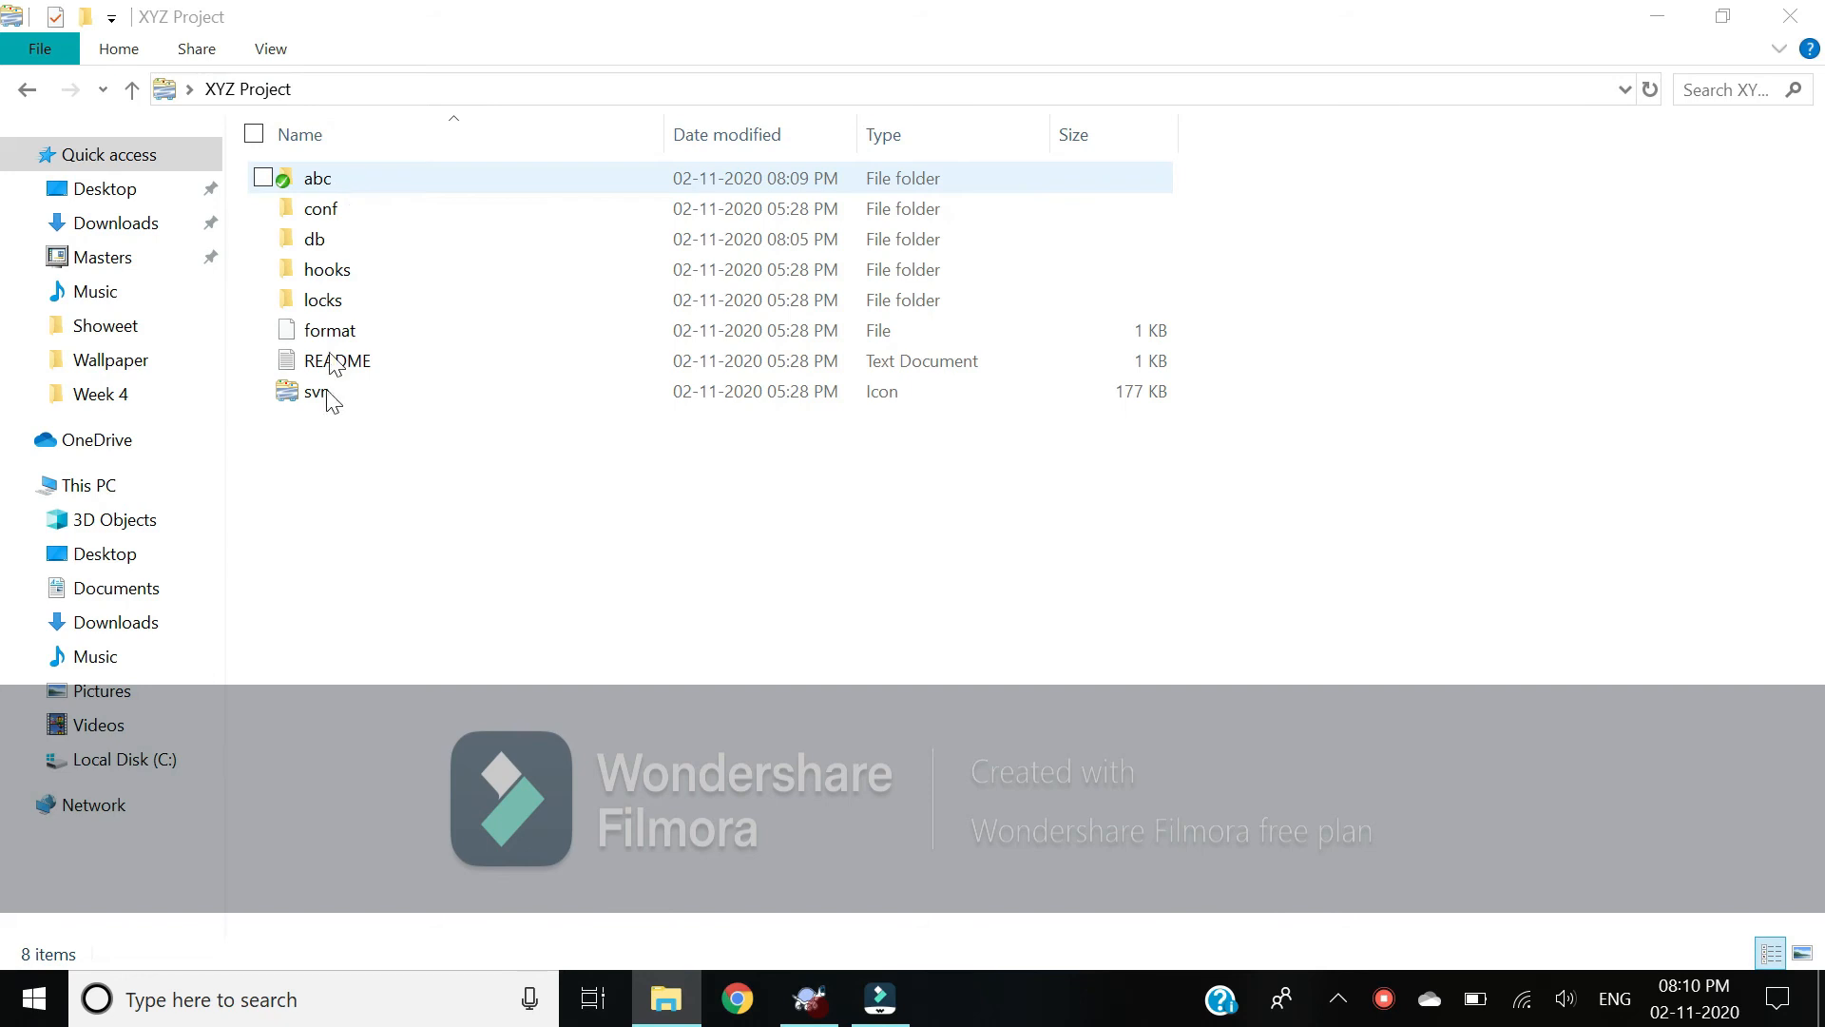
# Step: Open the abc working copy folder and select the Retro presentation
pyautogui.moveTo(331, 444); pyautogui.dragTo(357, 203)
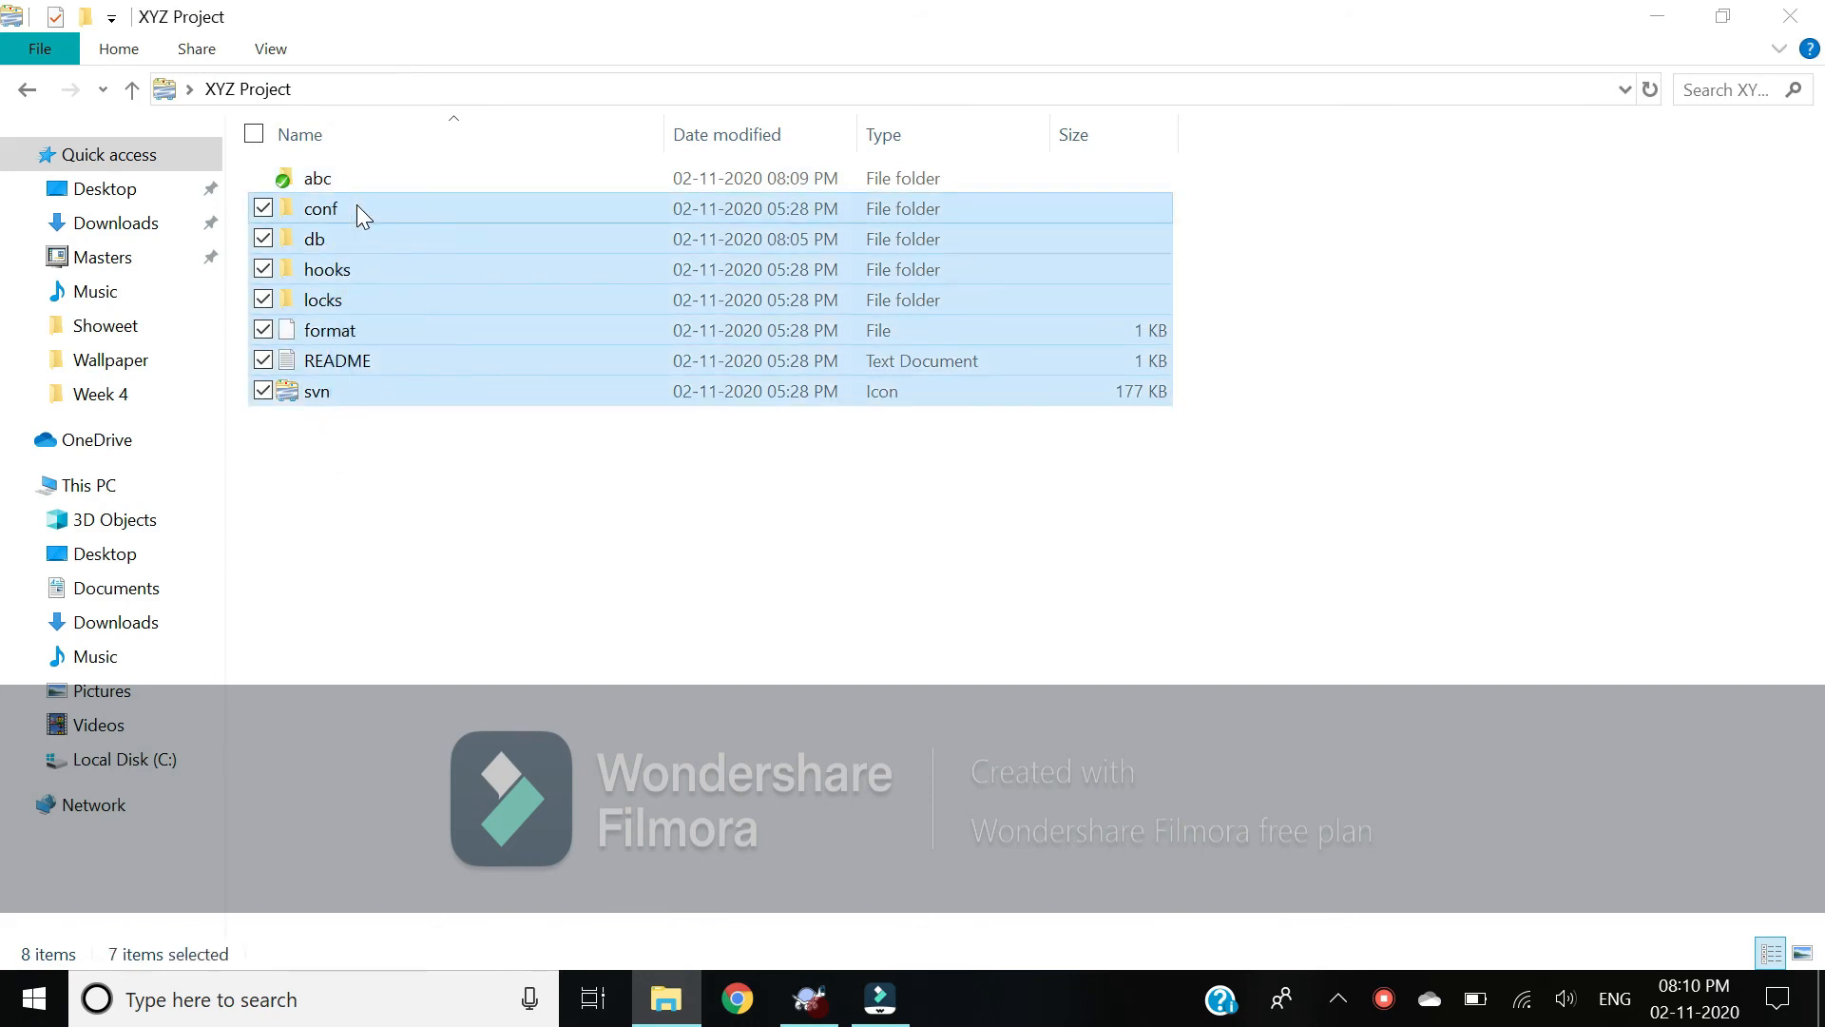
pyautogui.press('Up')
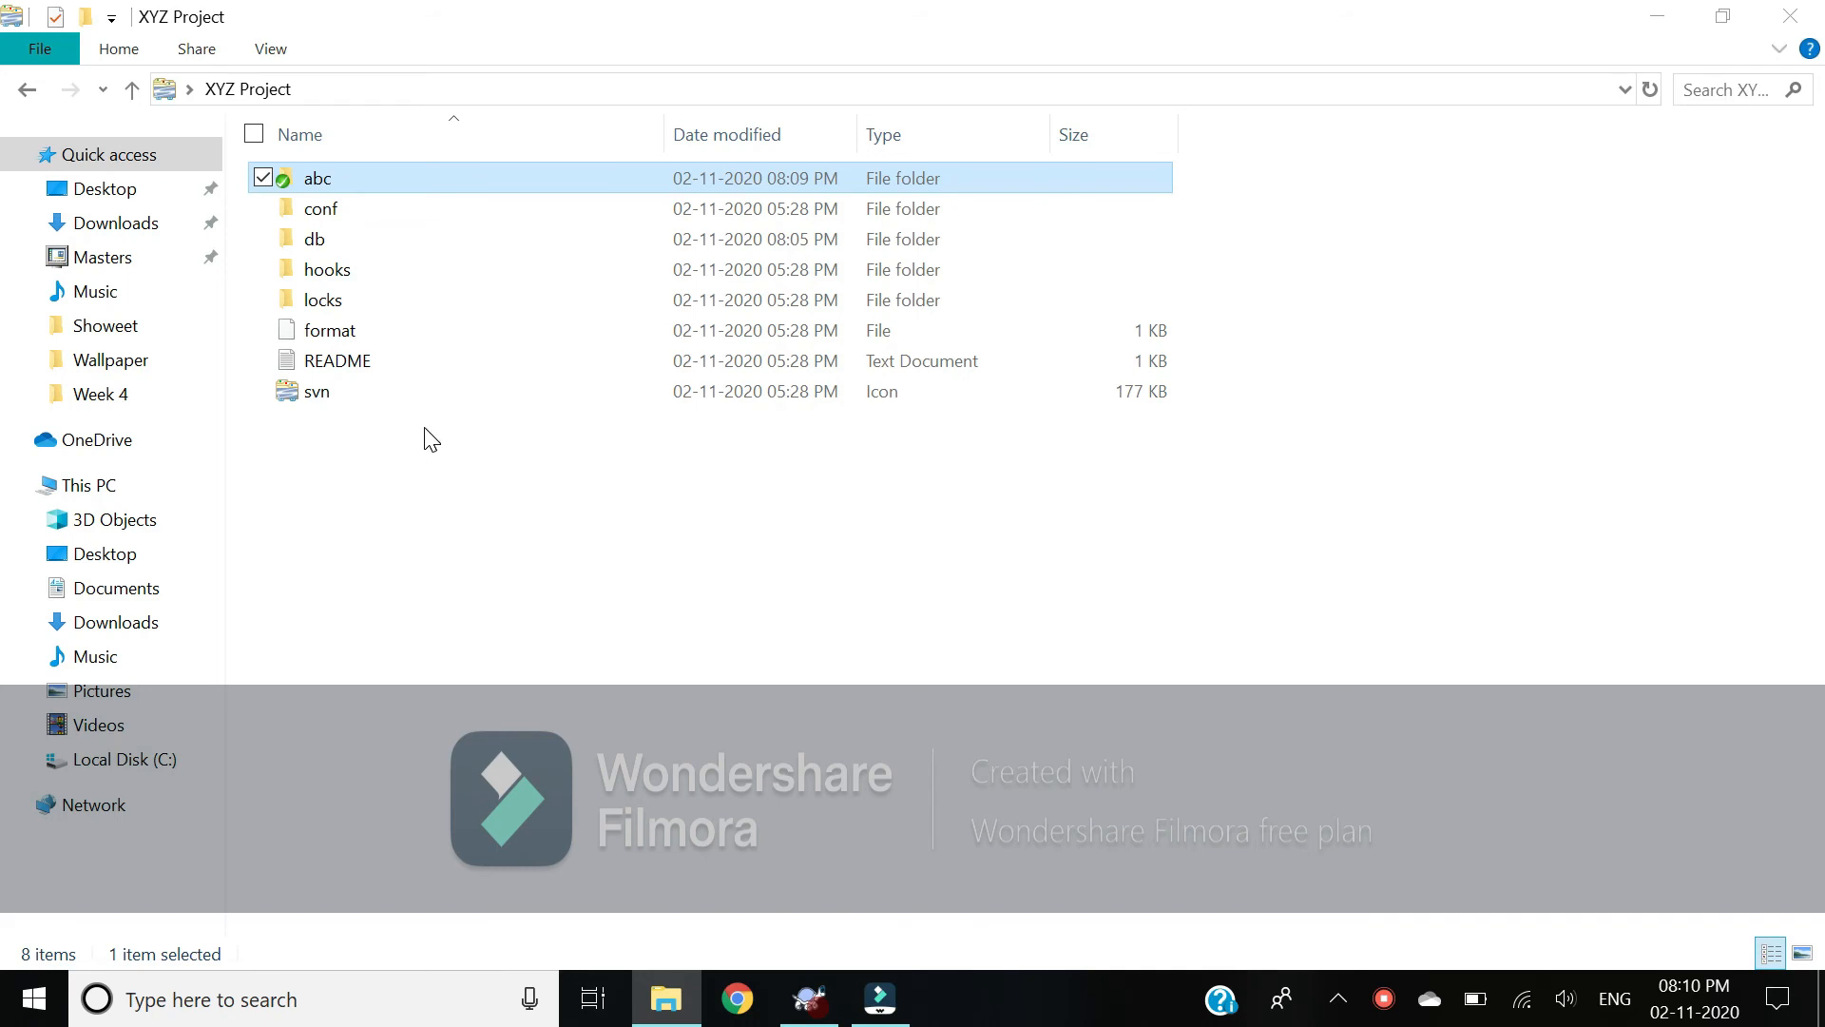
pyautogui.doubleClick(376, 181)
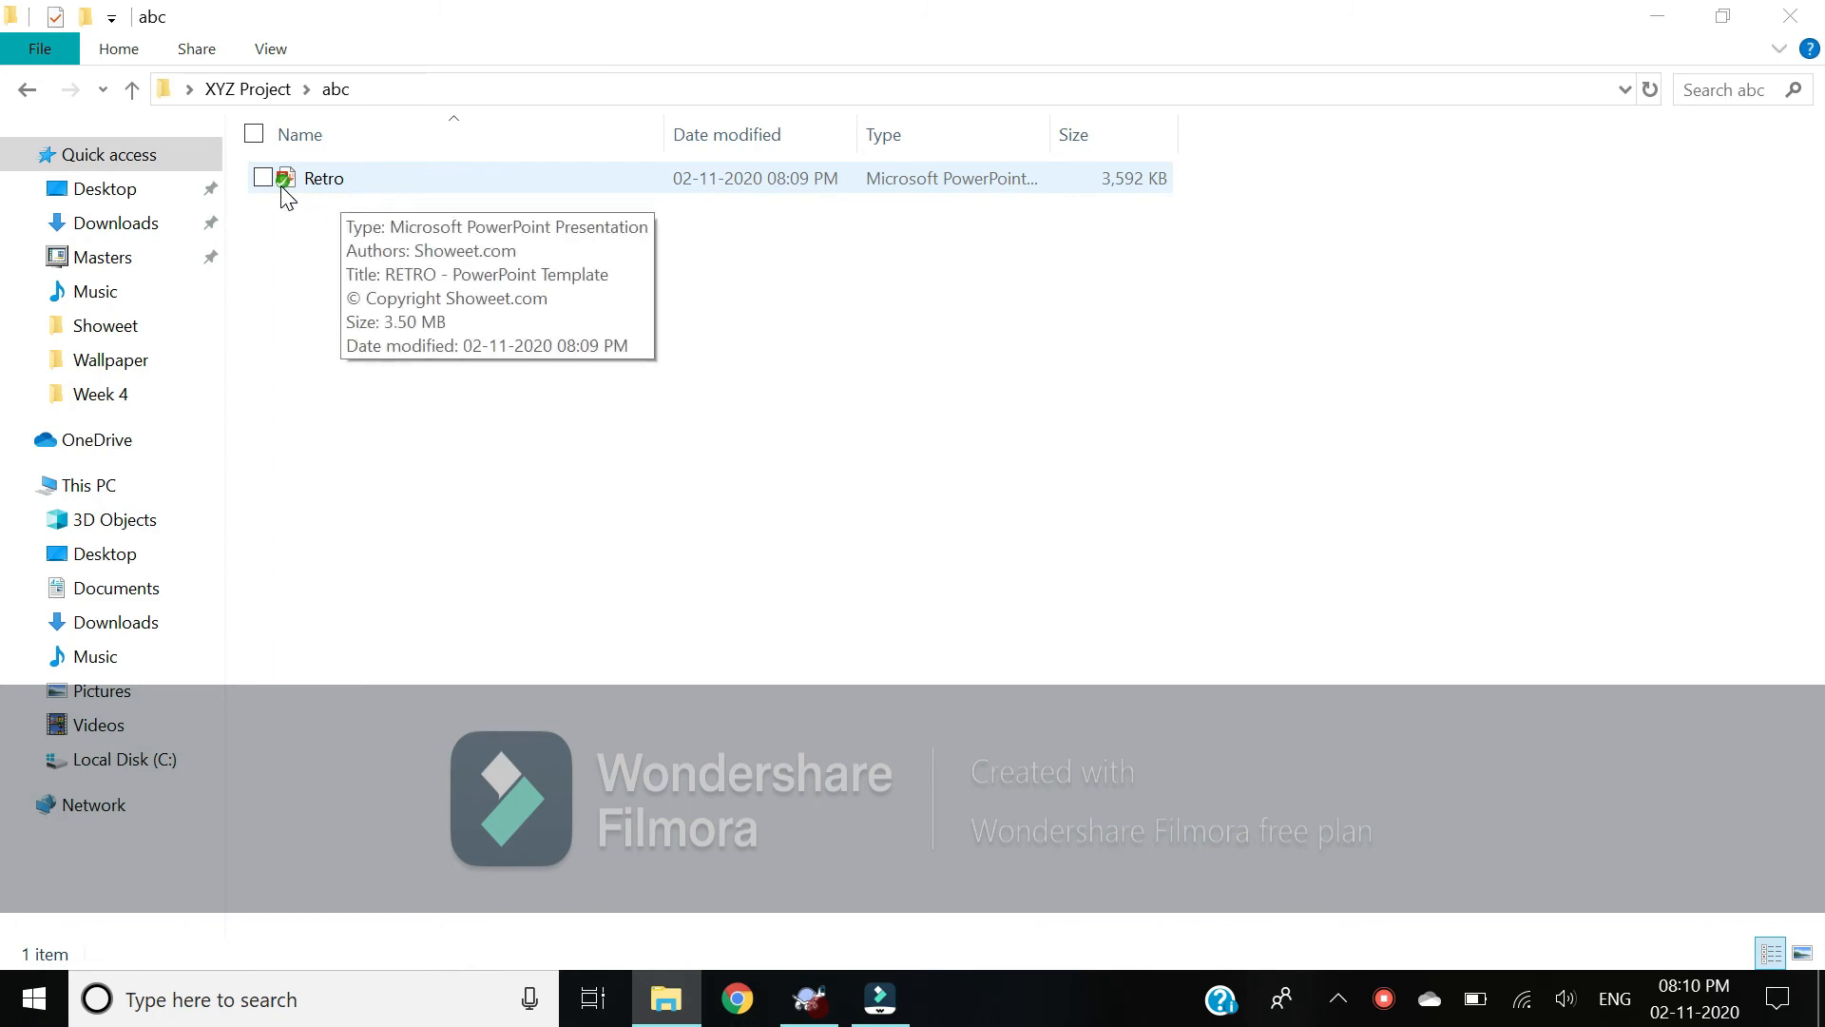
pyautogui.click(436, 181)
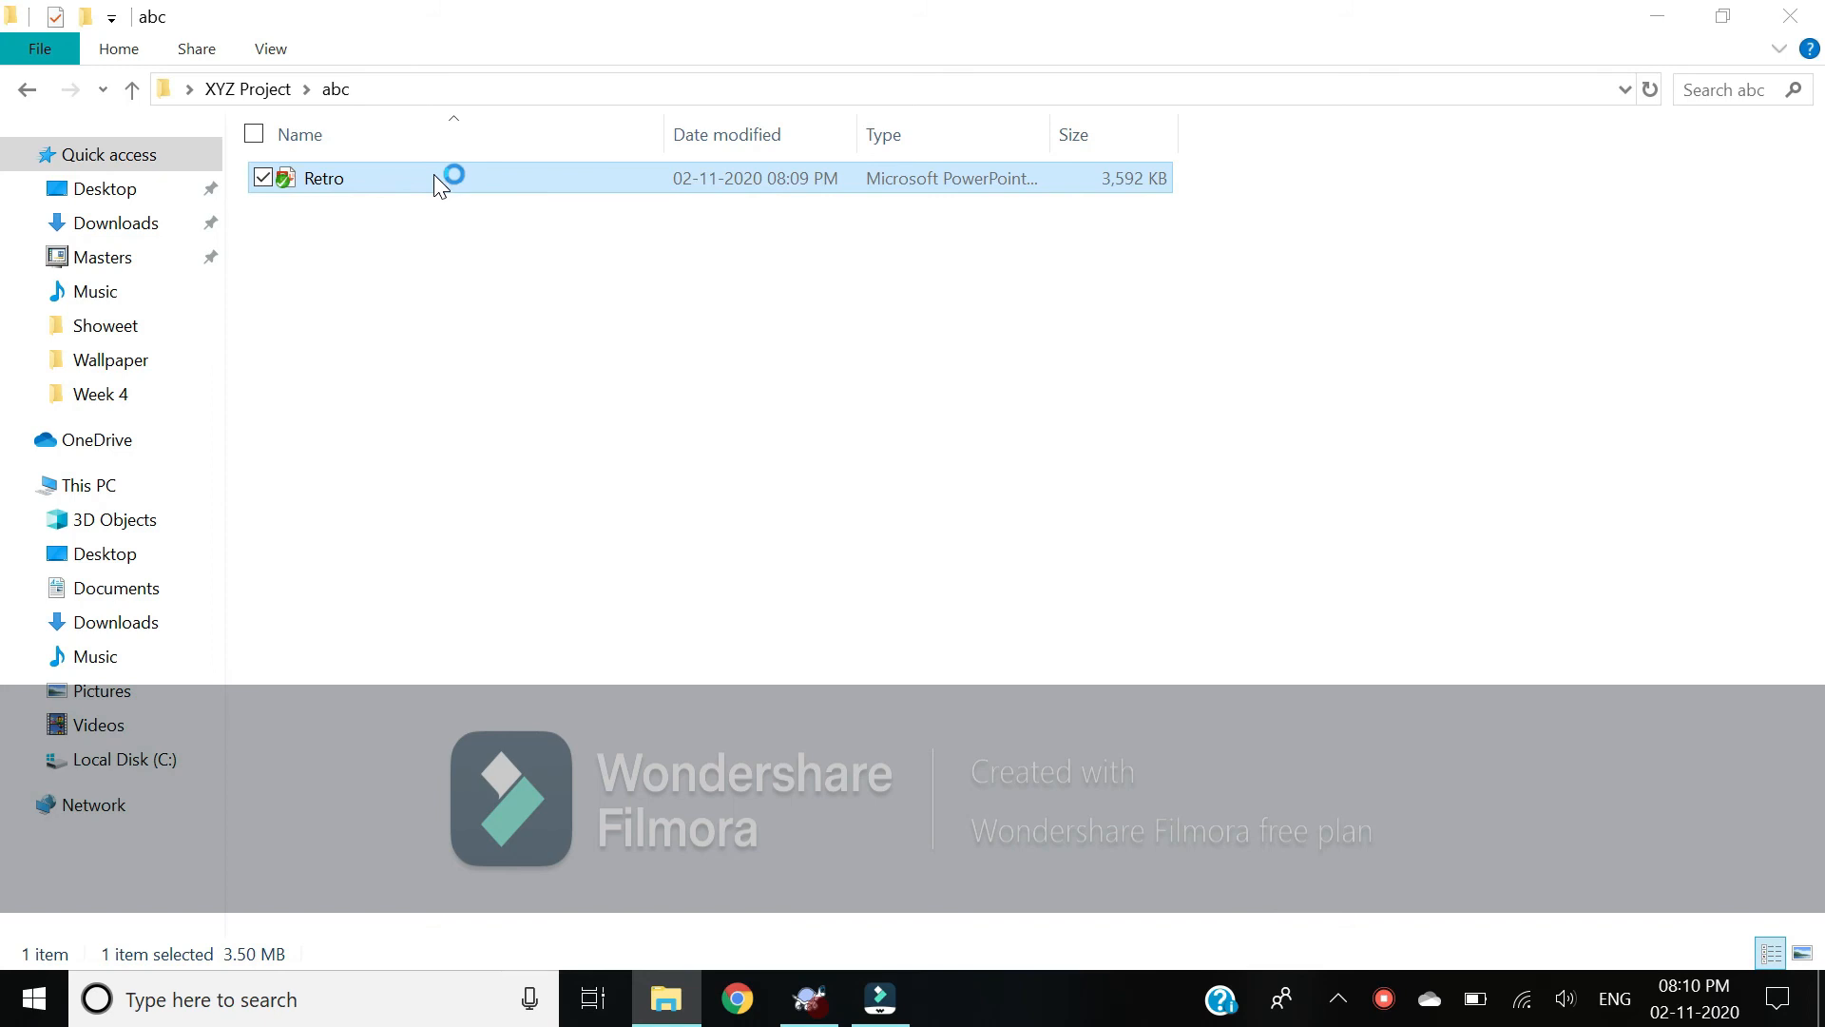
# Step: Open Retro in PowerPoint, place the insertion point after slide 4, and show New Slide layouts
pyautogui.doubleClick(434, 178)
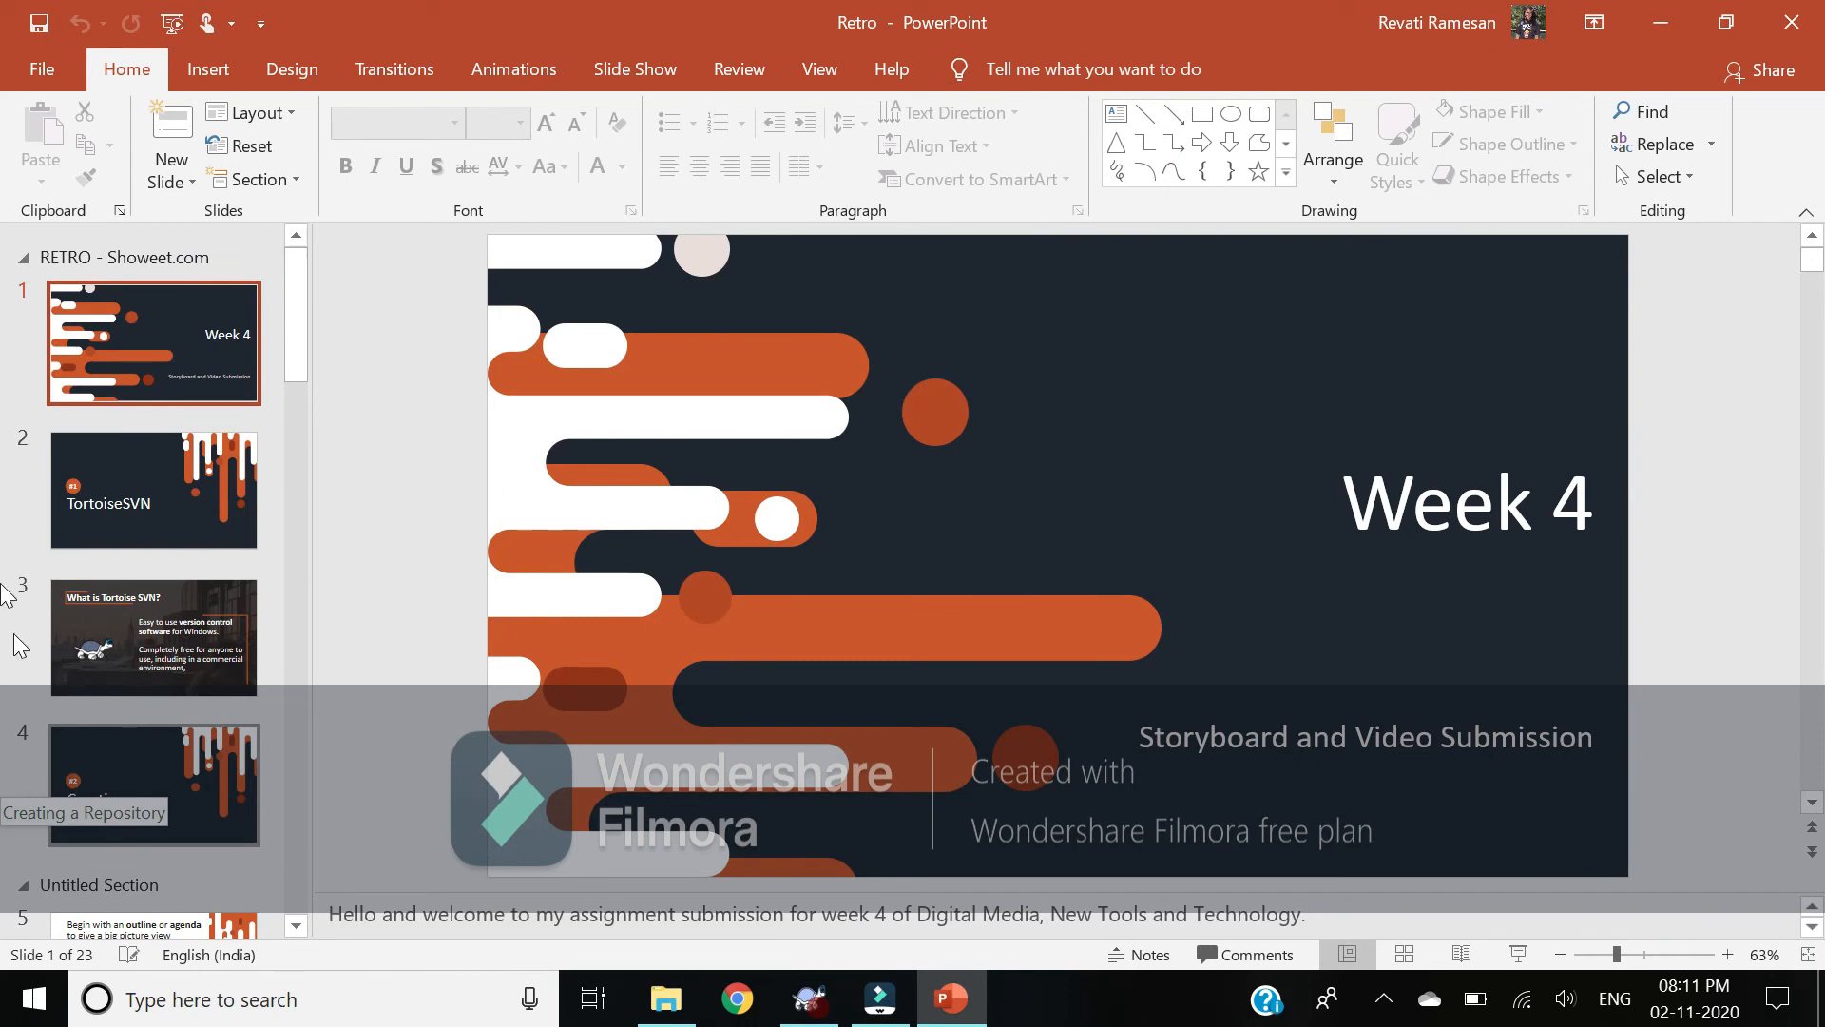
pyautogui.scroll(-2, 176, 650)
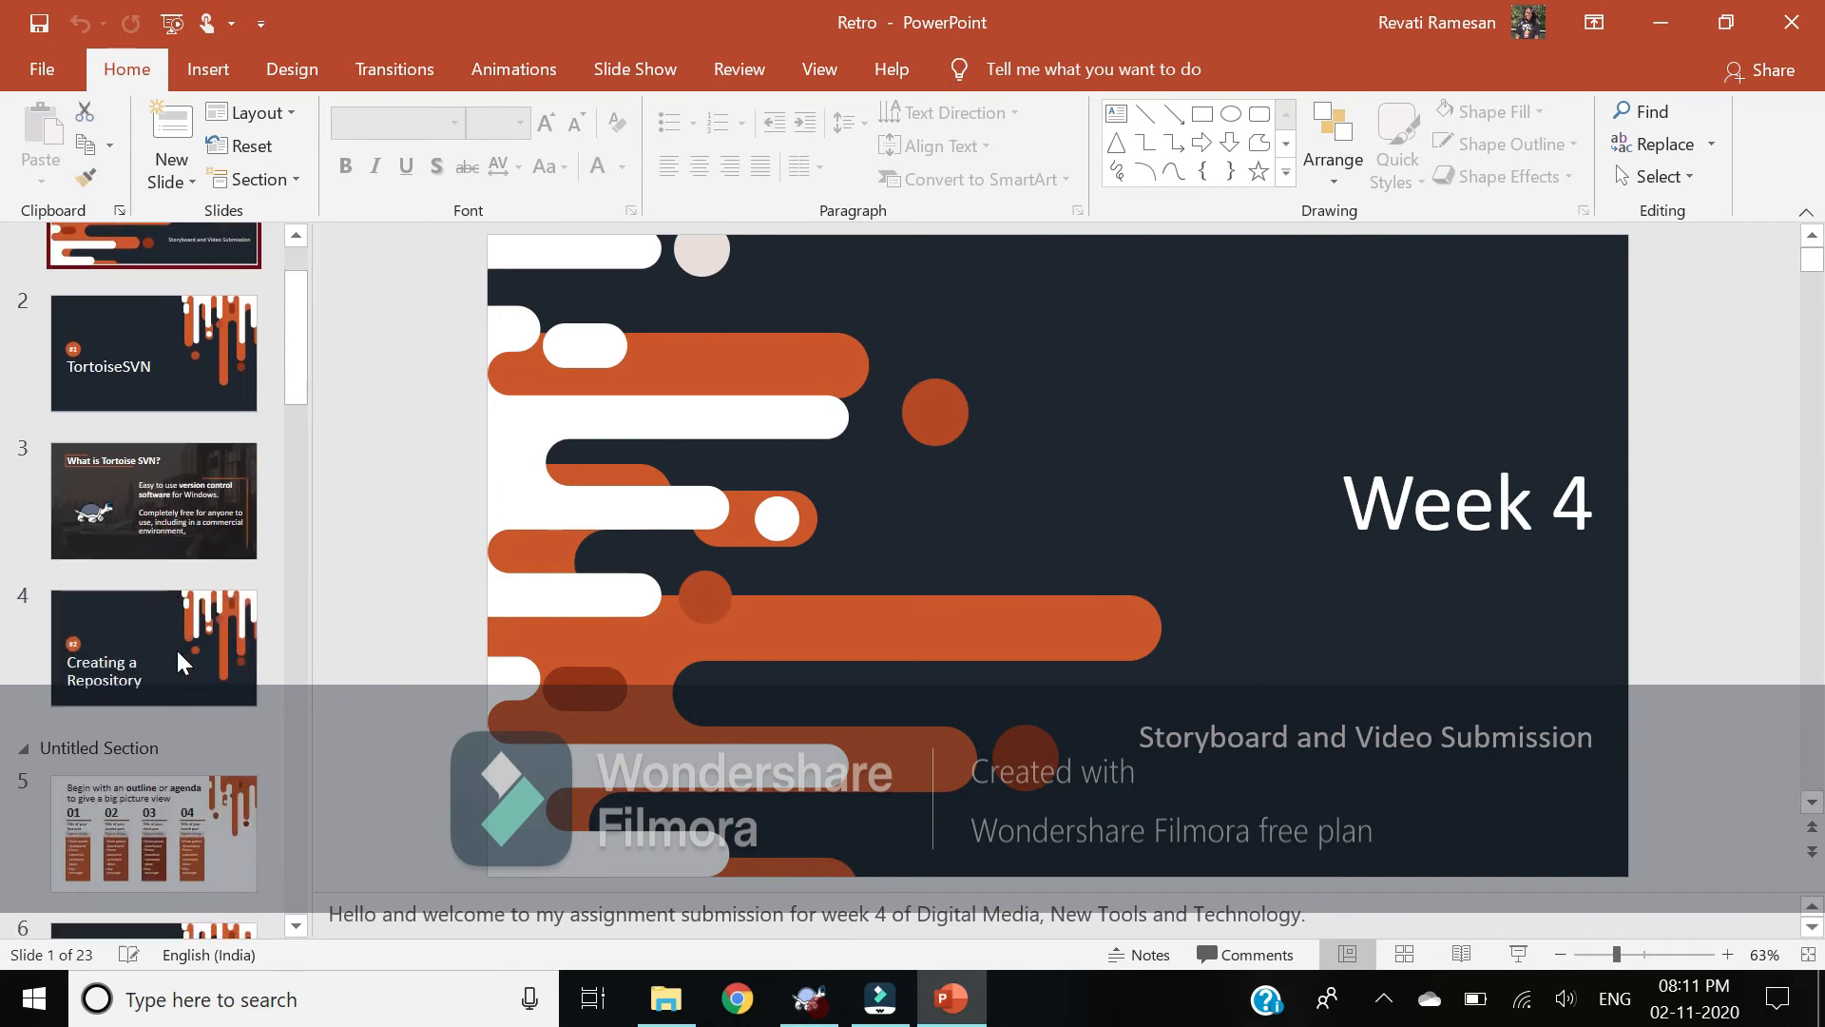
pyautogui.click(188, 738)
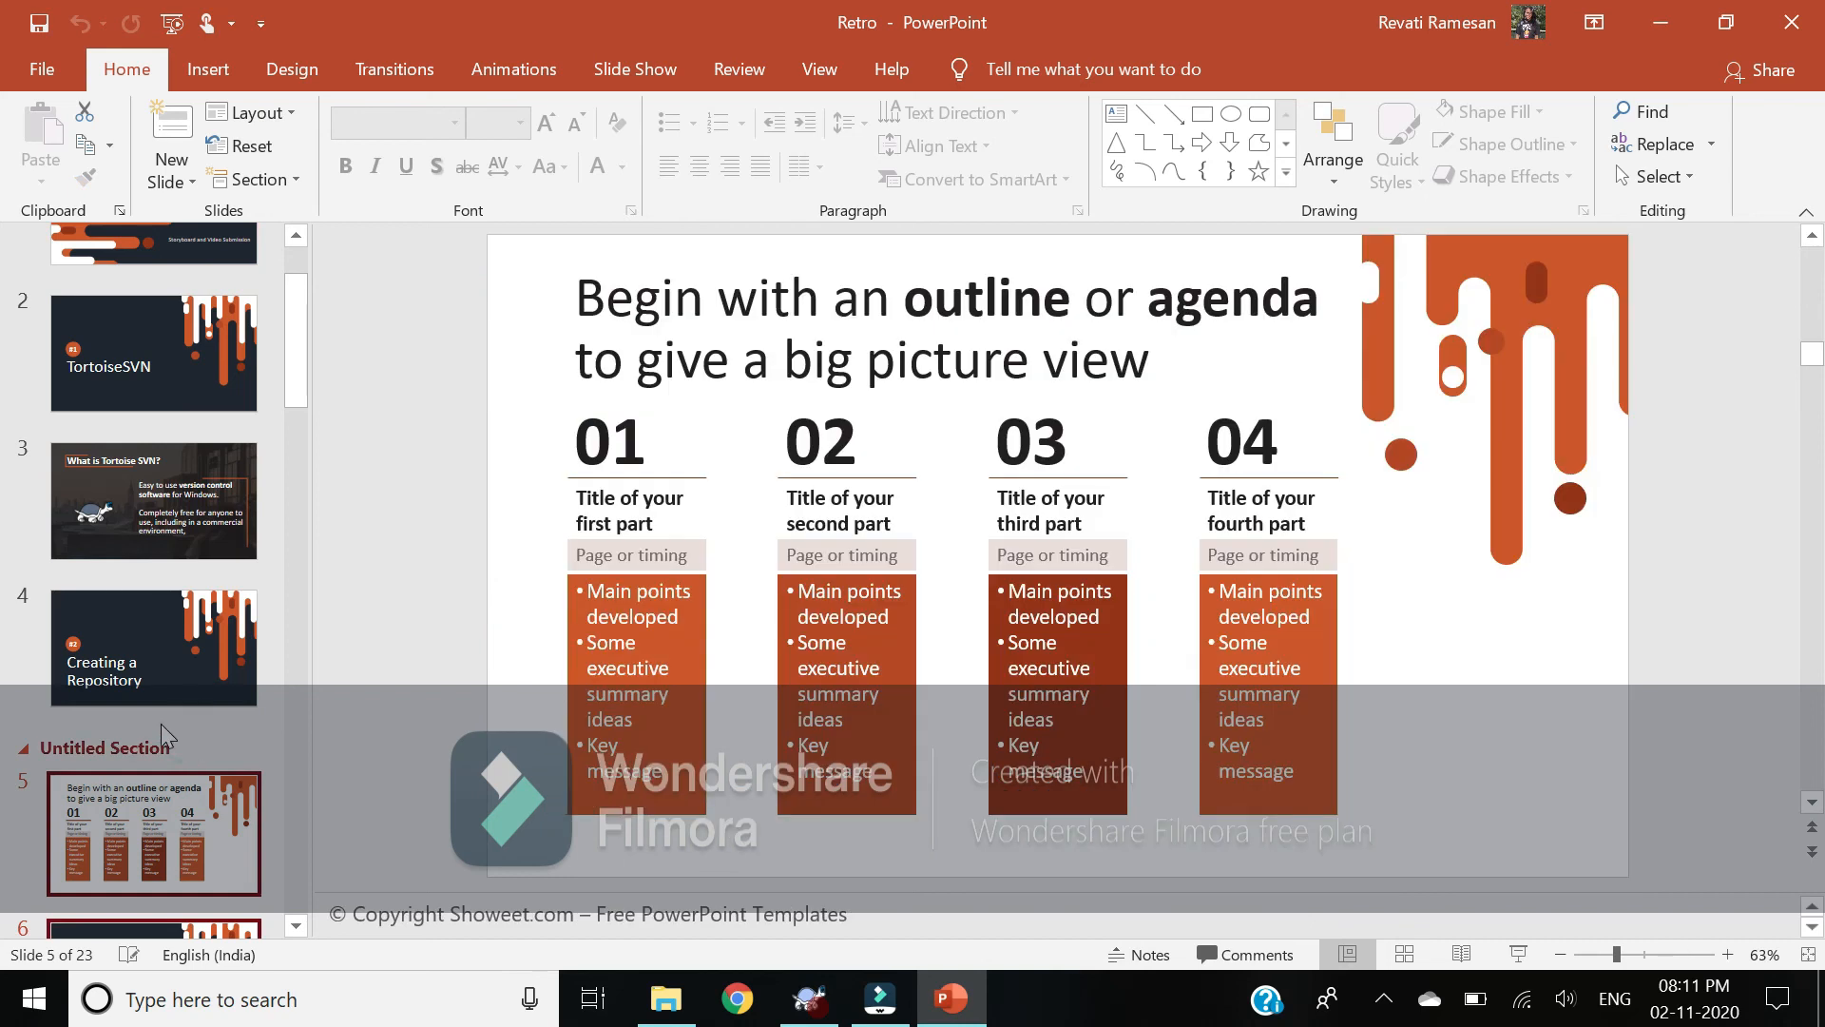
pyautogui.click(162, 722)
pyautogui.click(191, 182)
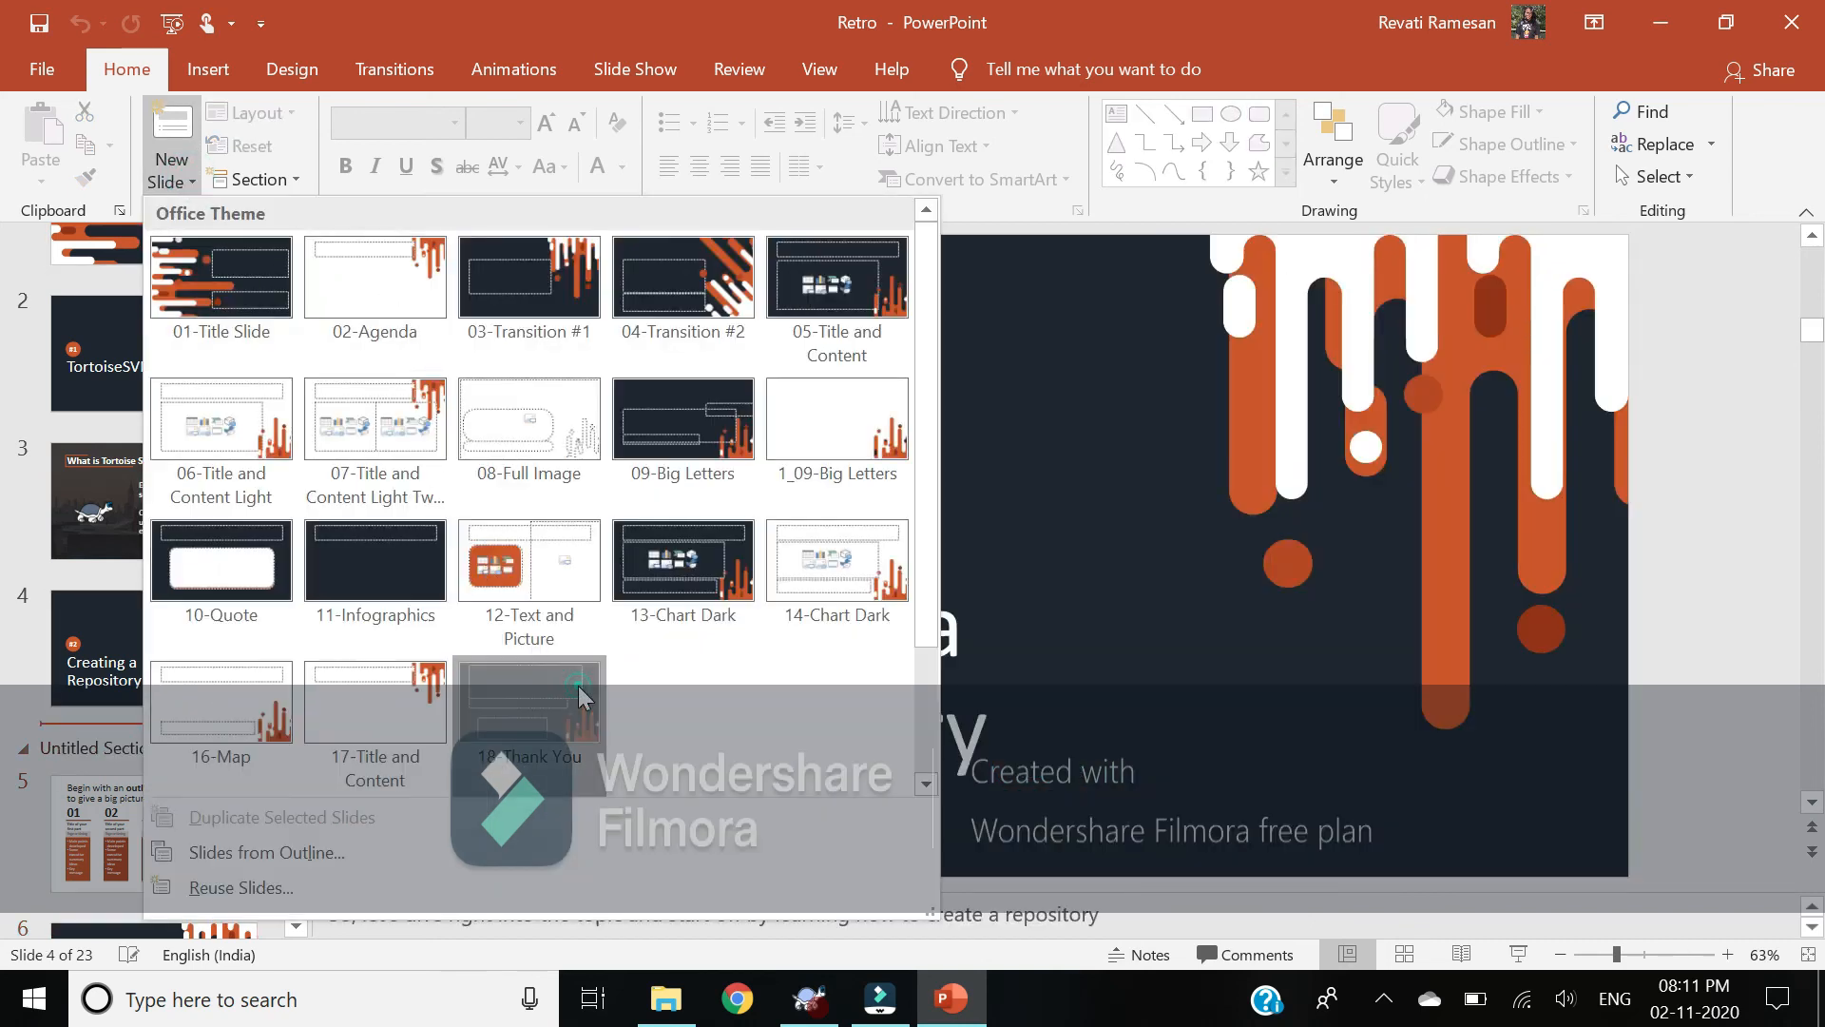
# Step: Insert a Thank You layout slide titled 'Thank You', save Retro, and close PowerPoint
pyautogui.click(580, 694)
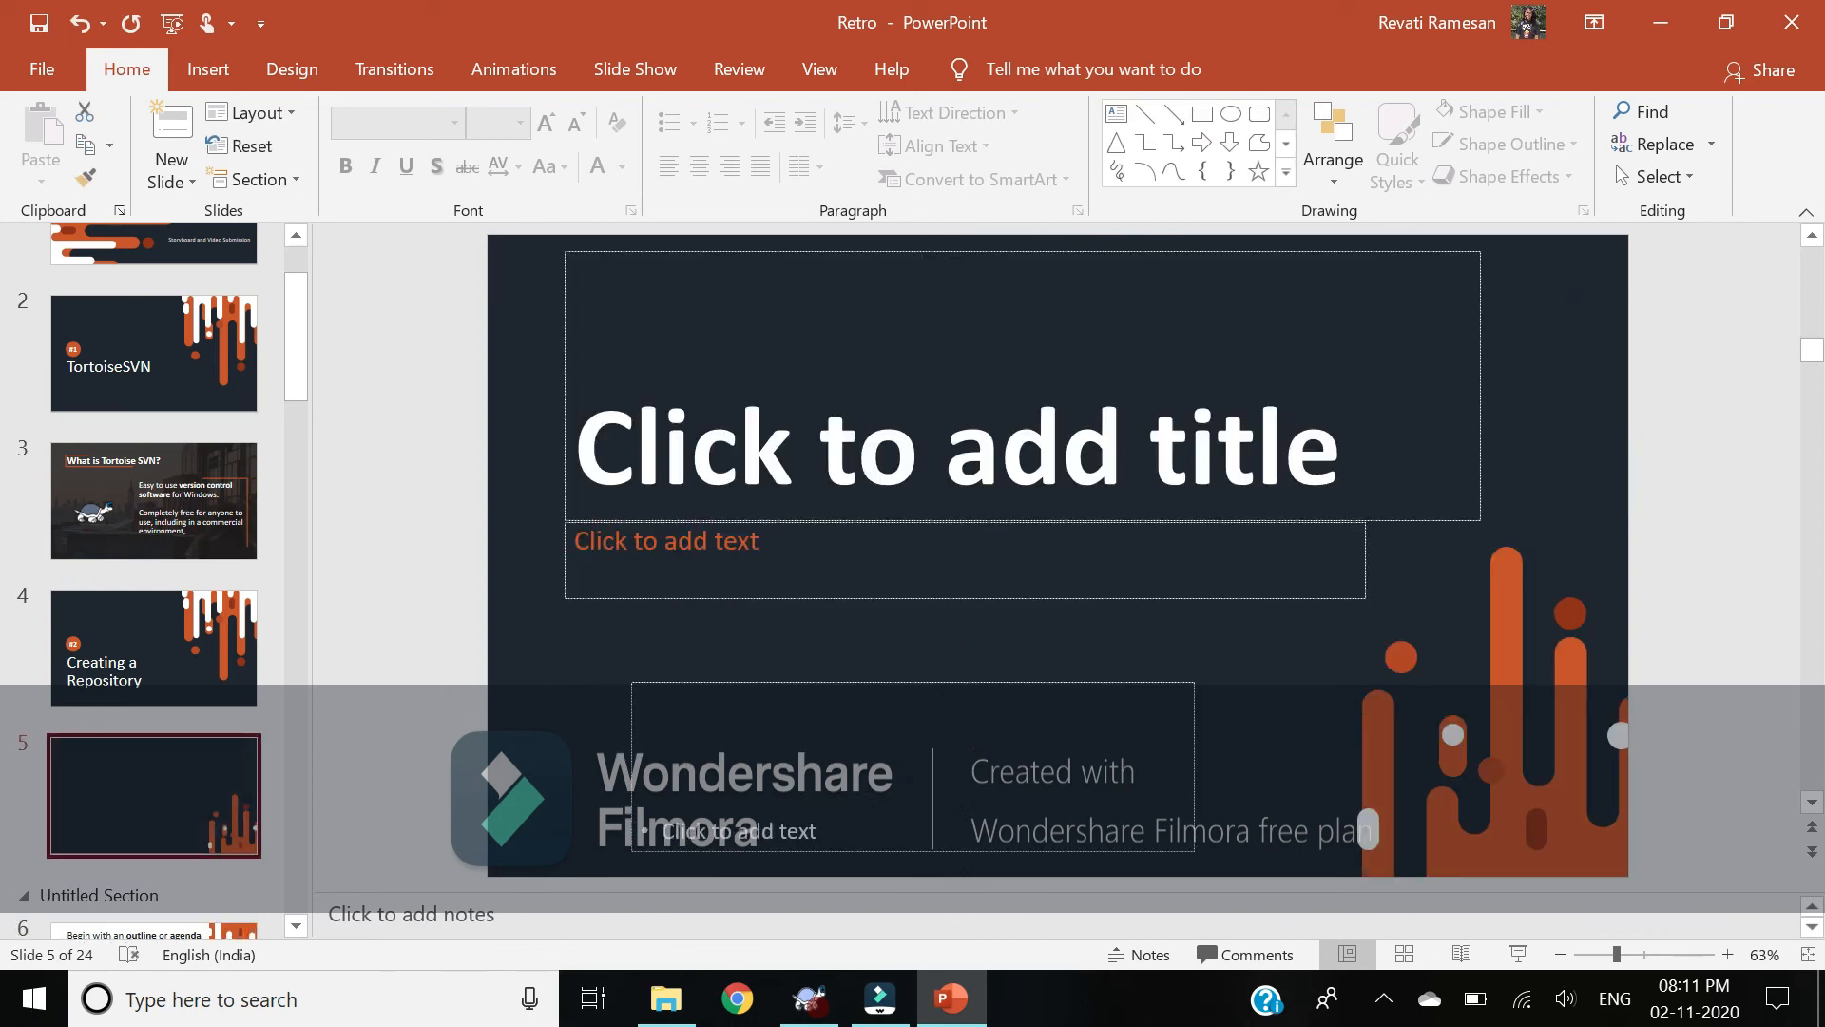
pyautogui.click(795, 460)
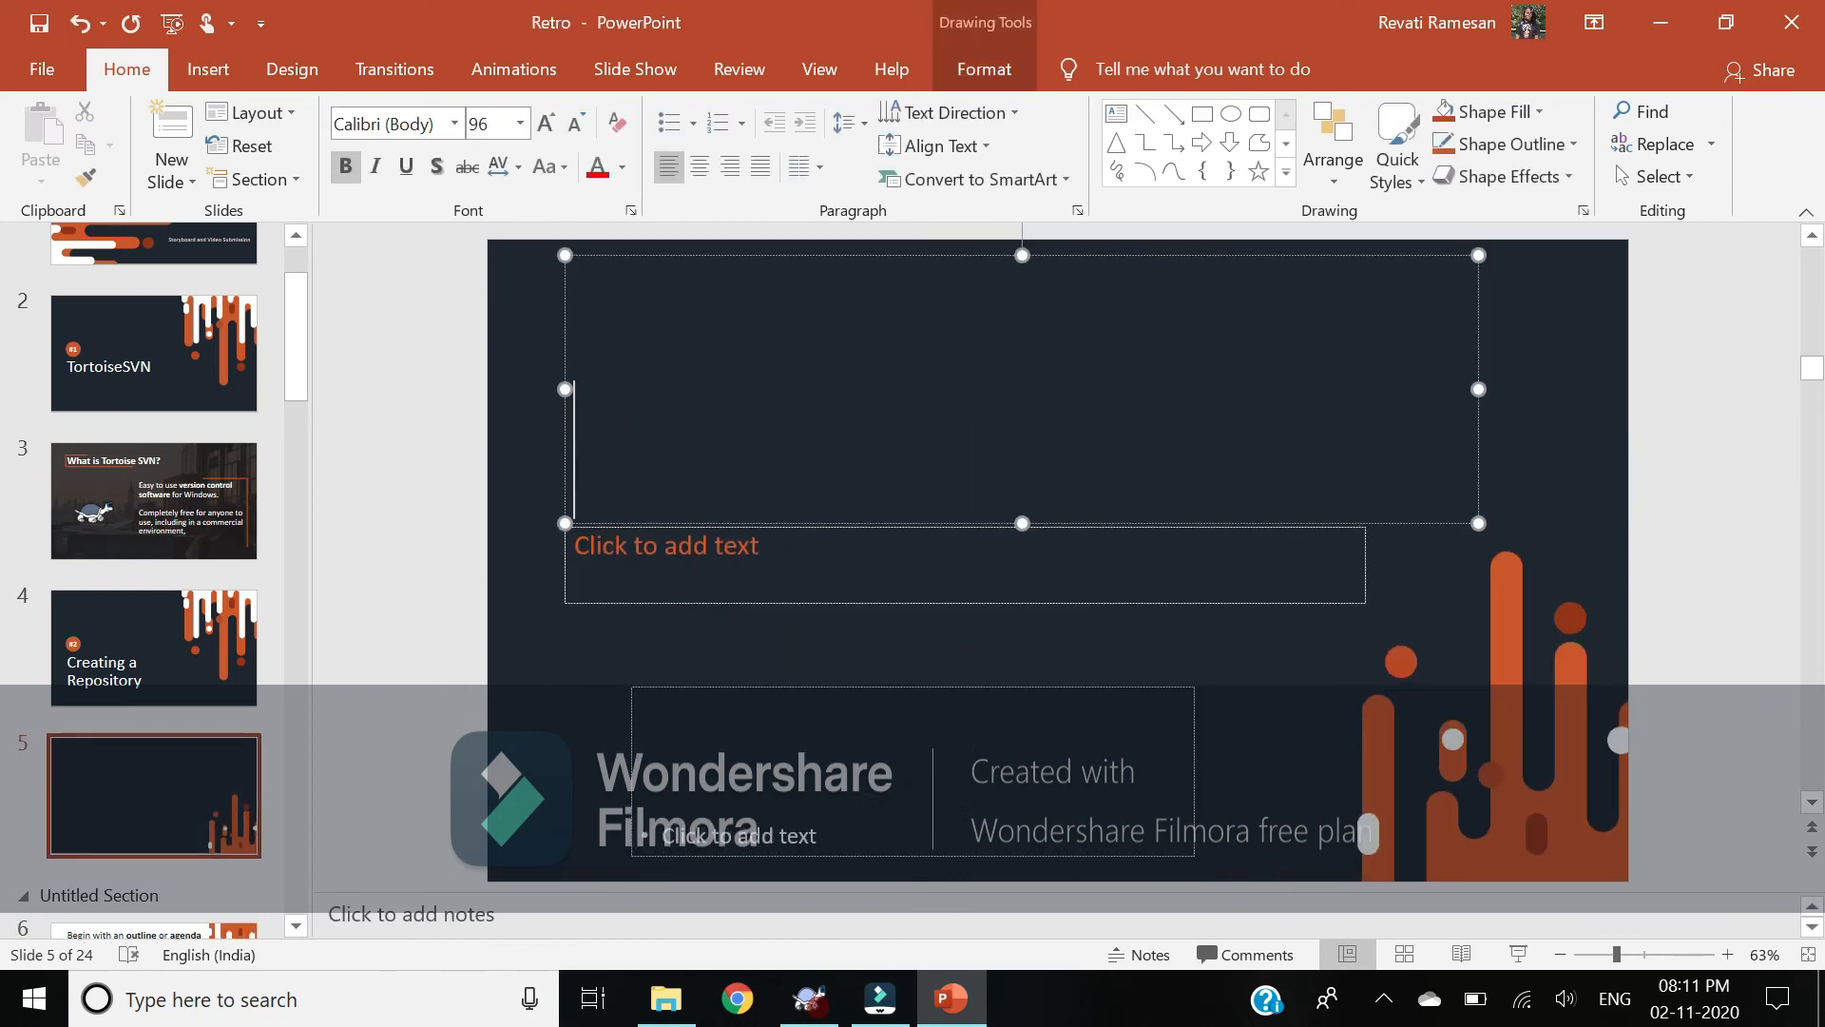
pyautogui.write('Thank You')
pyautogui.hotkey('ctrl', 's')
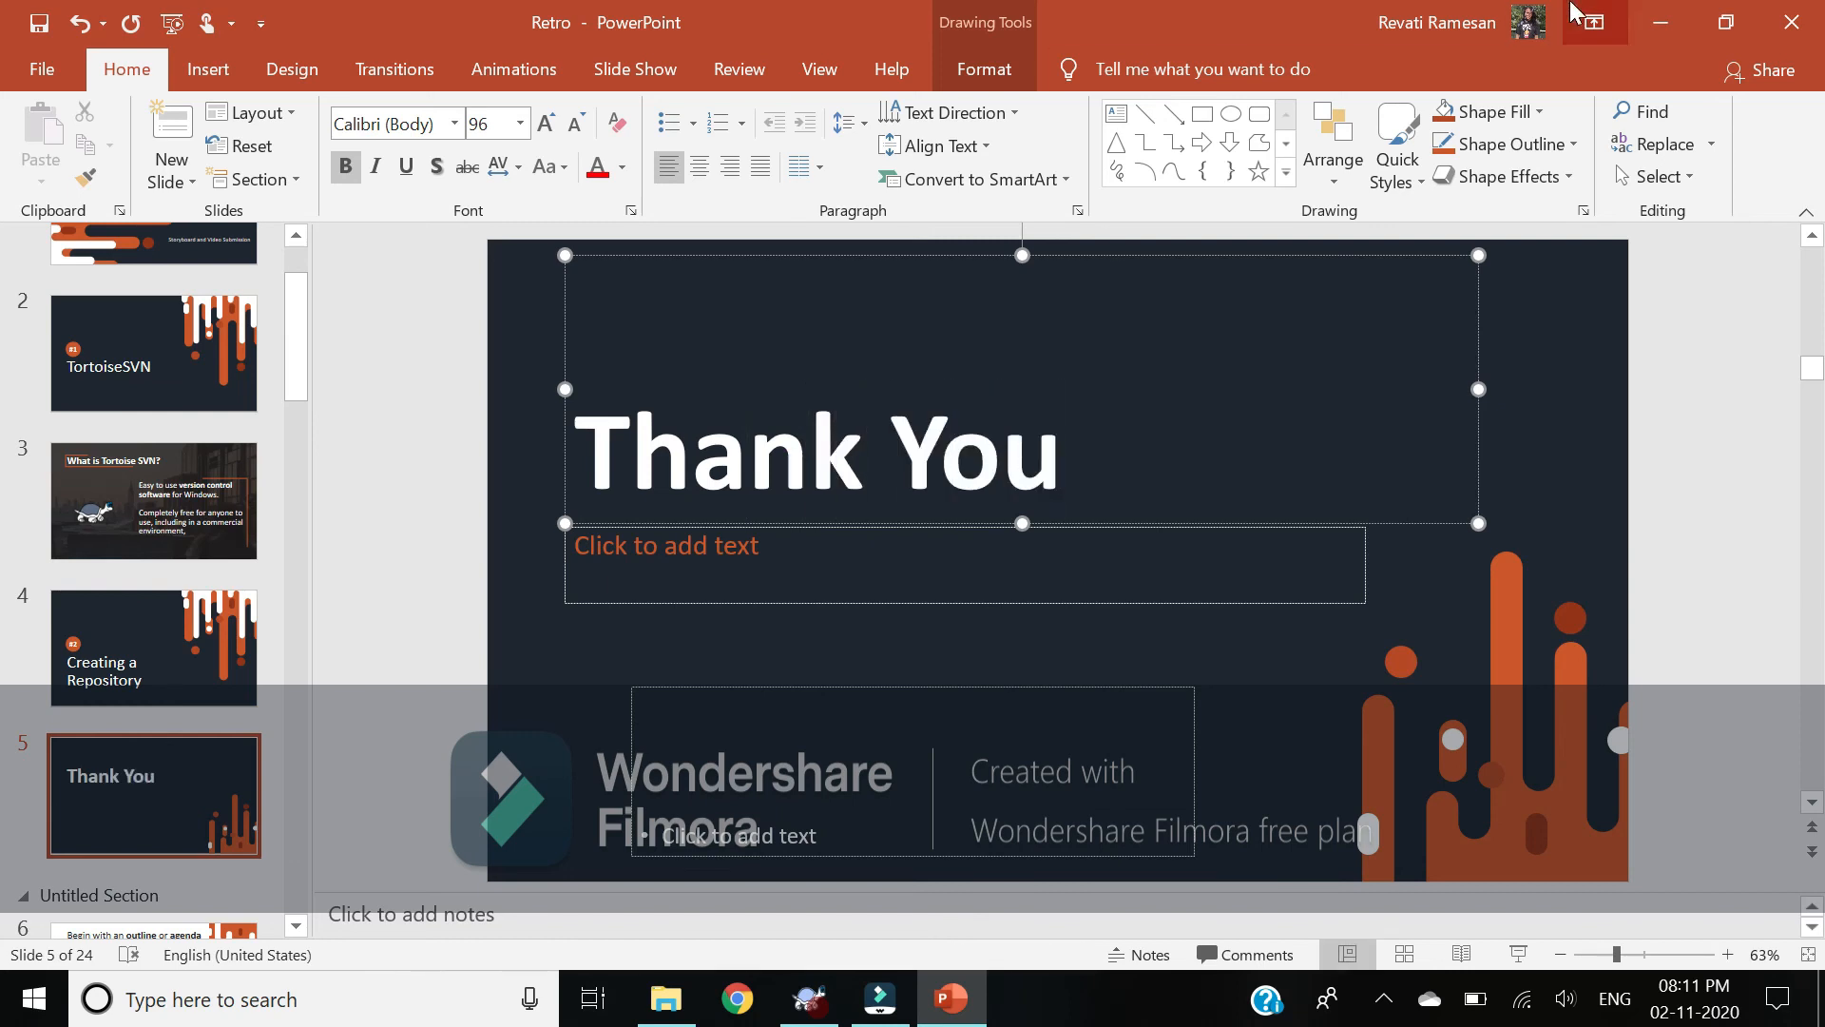
pyautogui.click(1776, 36)
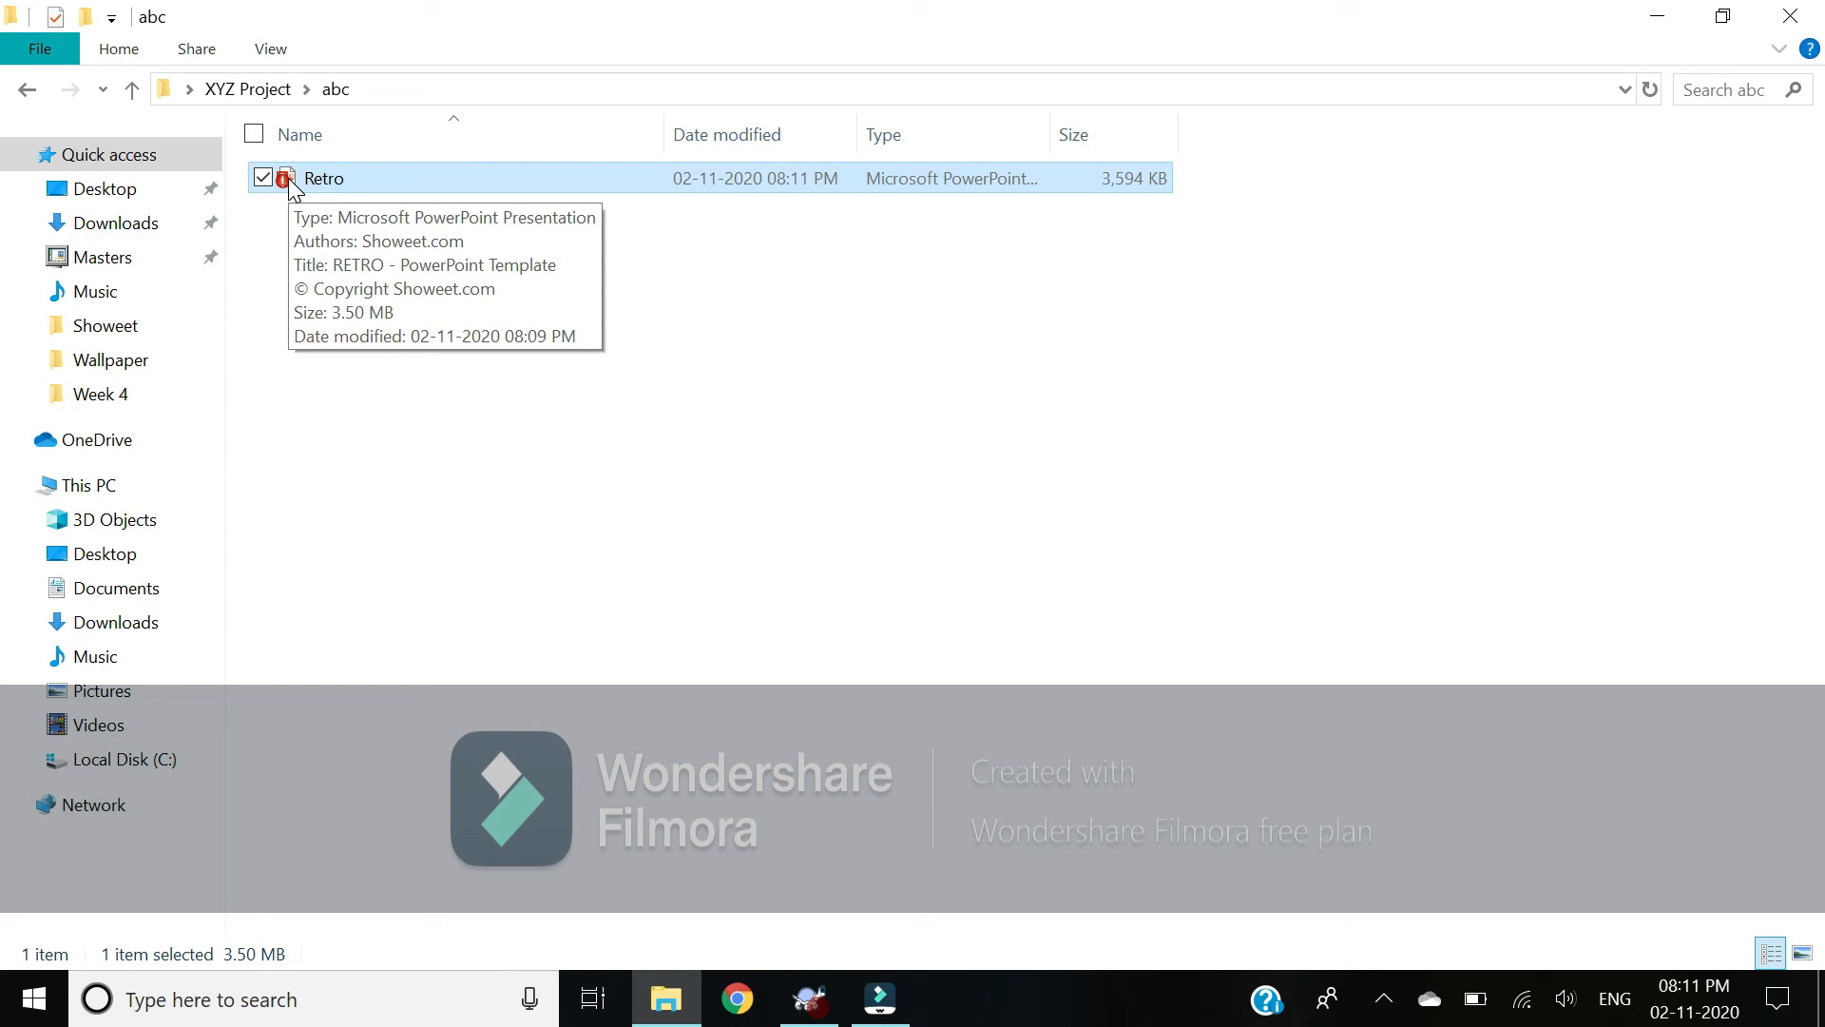
# Step: Dismiss the details tooltip and bring up the context menu for the modified Retro file
pyautogui.click(423, 302)
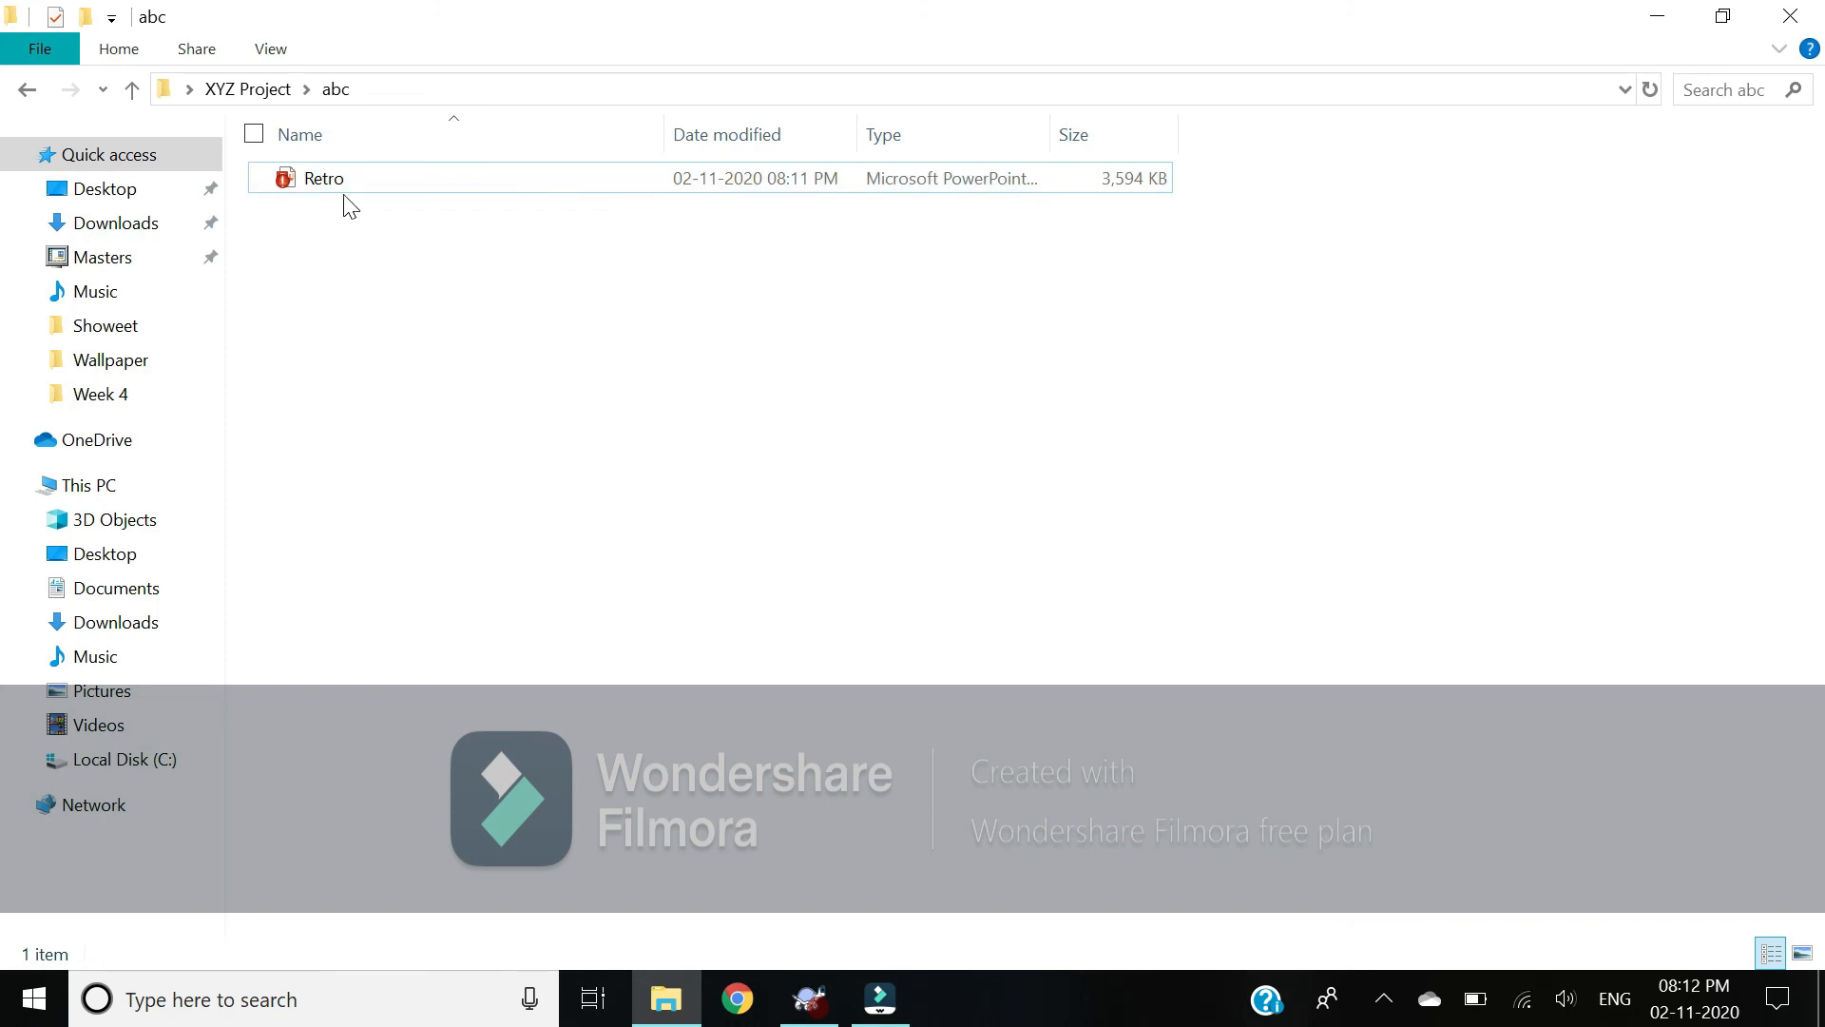
pyautogui.click(330, 171)
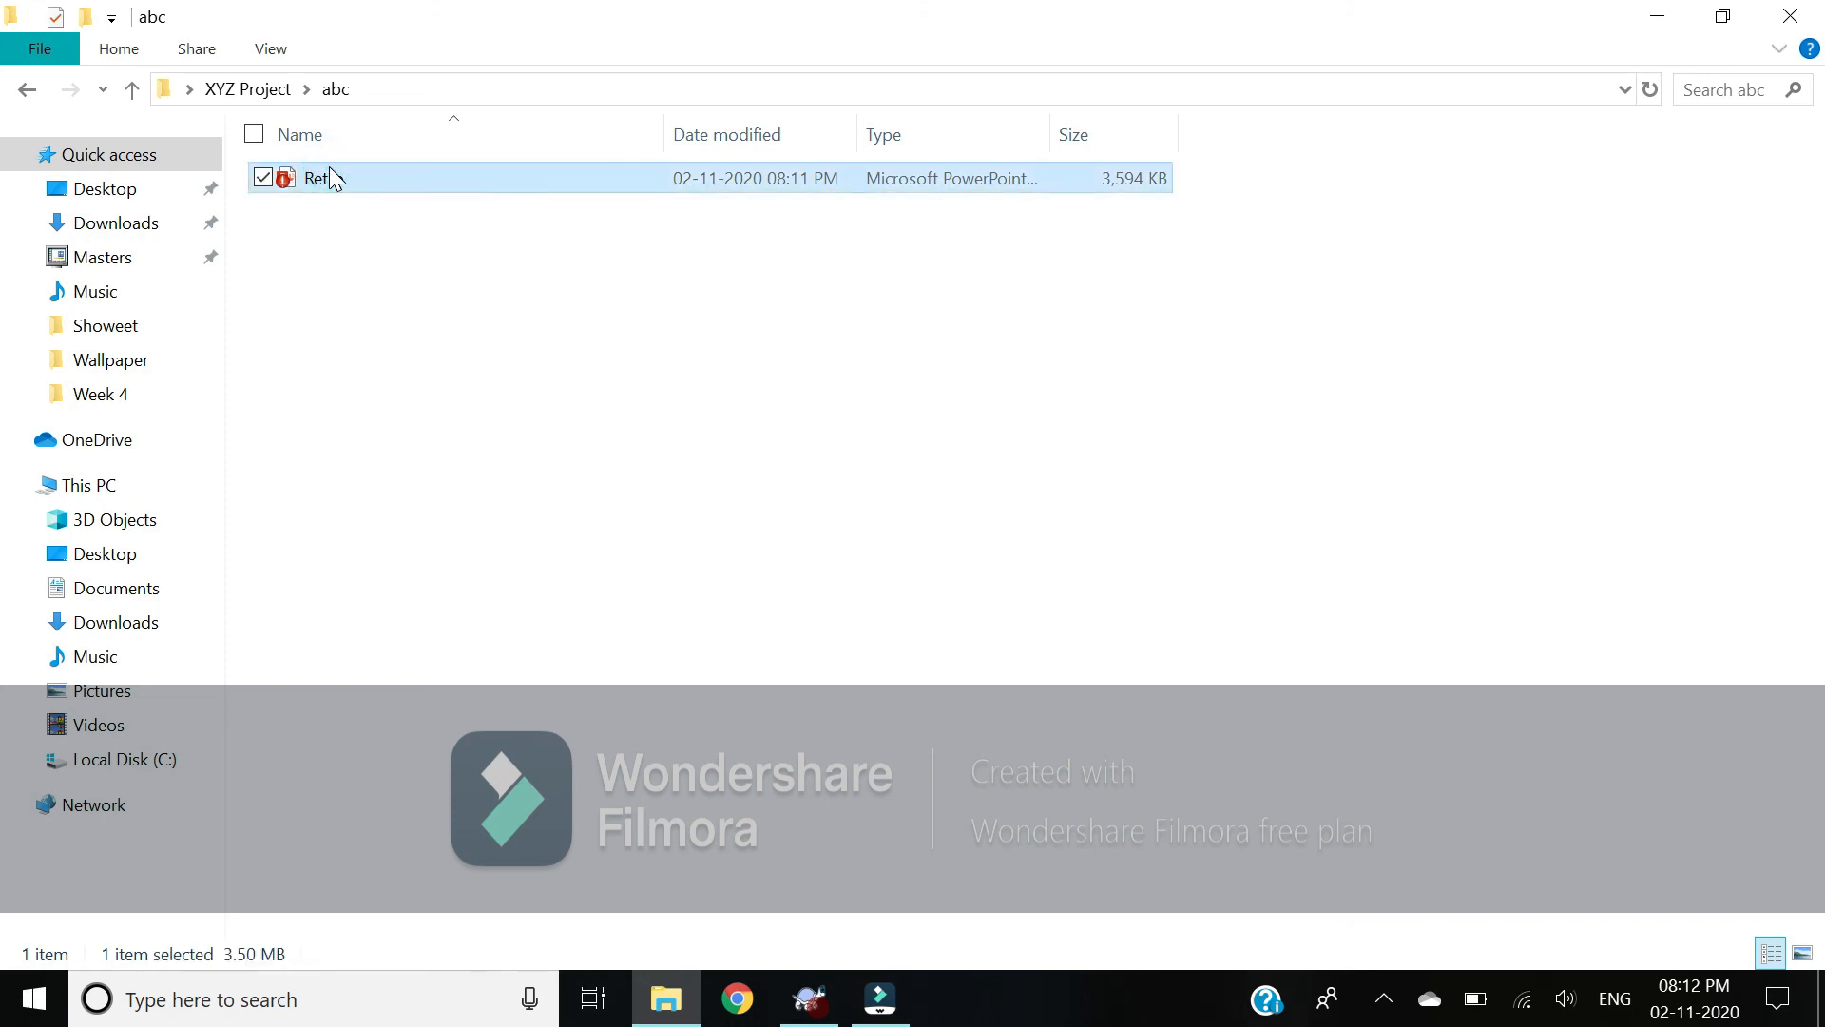
pyautogui.rightClick(332, 177)
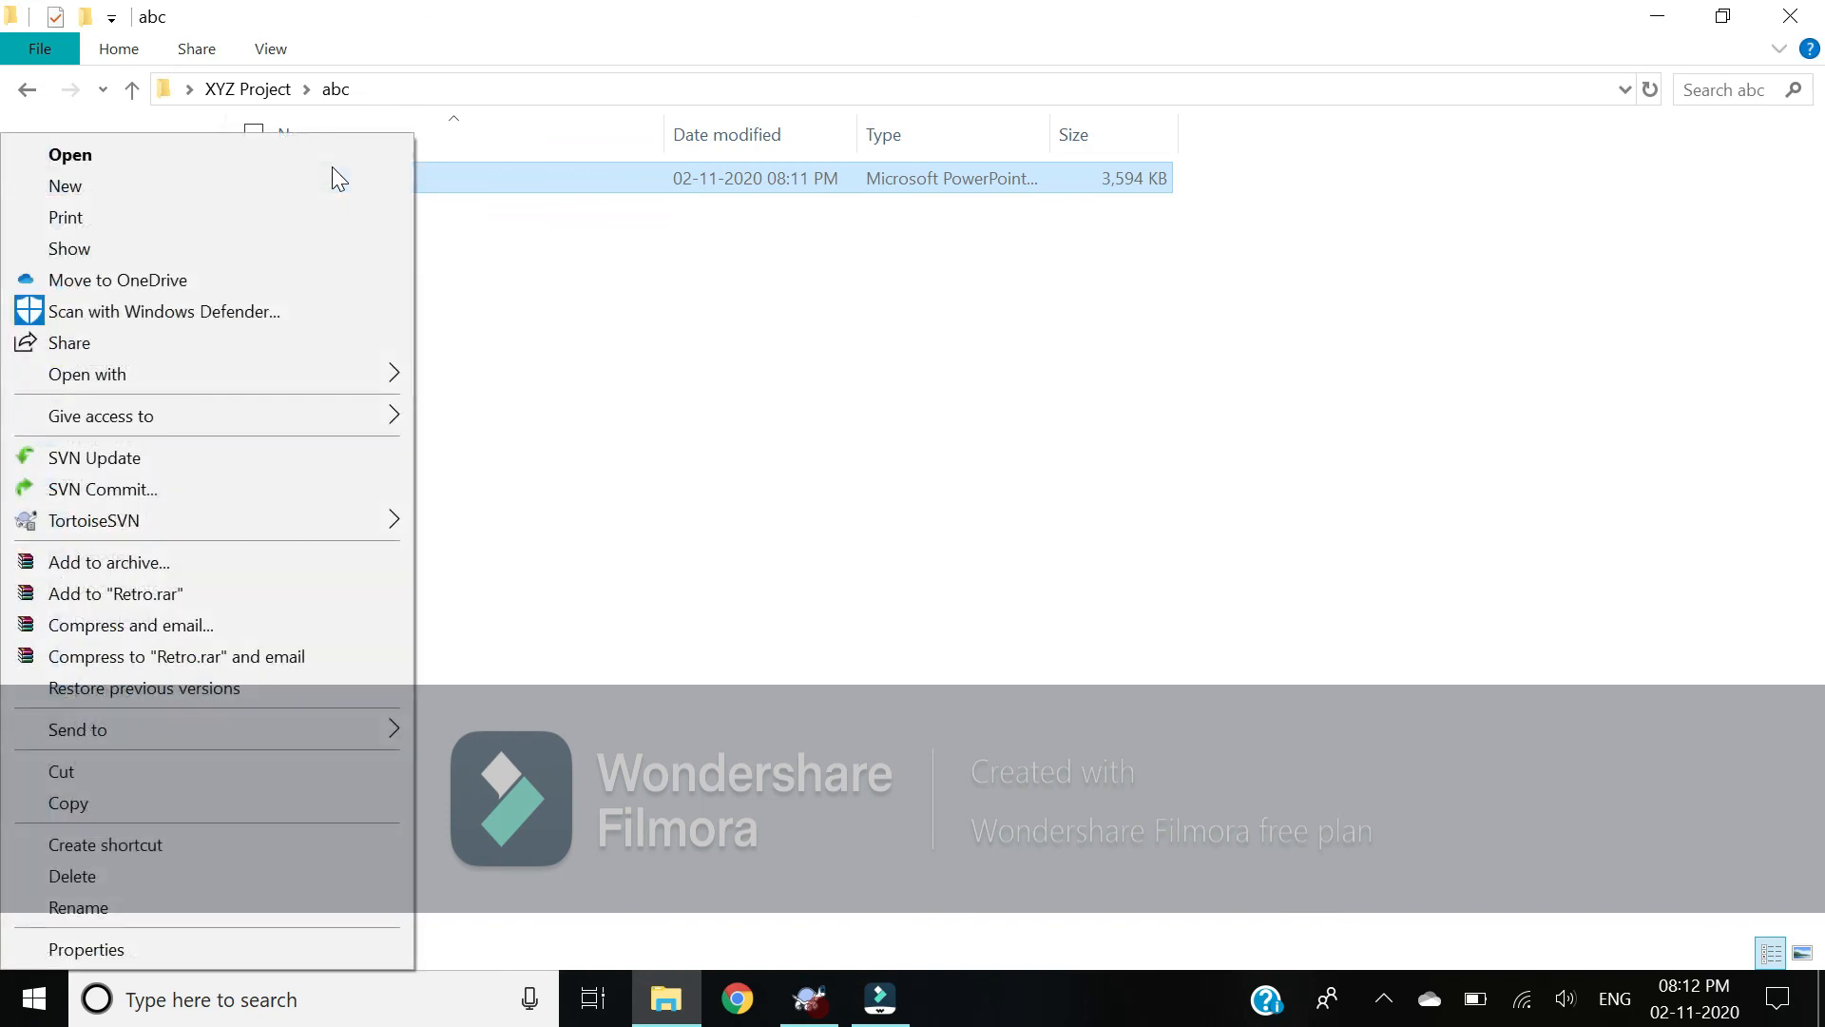
# Step: Commit Retro.pptx with SVN Commit using the message 'Updated at 02-11-2020'
pyautogui.click(238, 489)
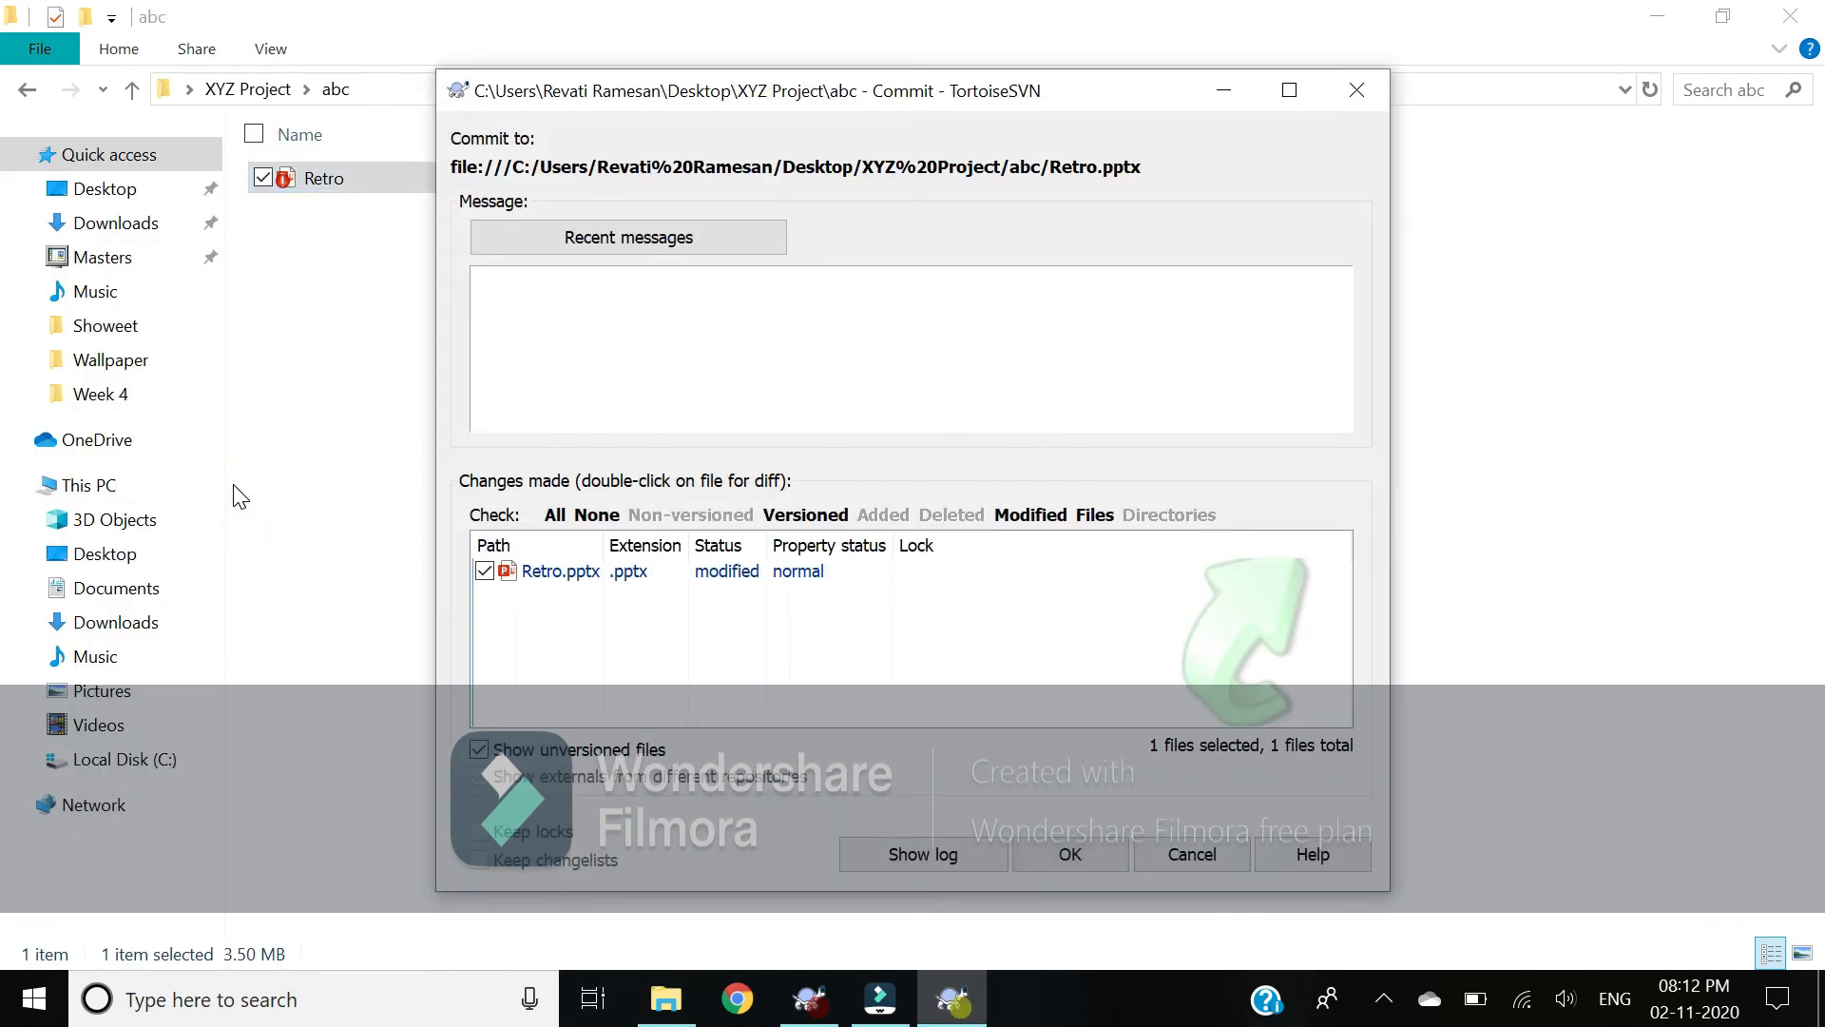
pyautogui.write('Updated at 02-11-2020')
pyautogui.click(1063, 854)
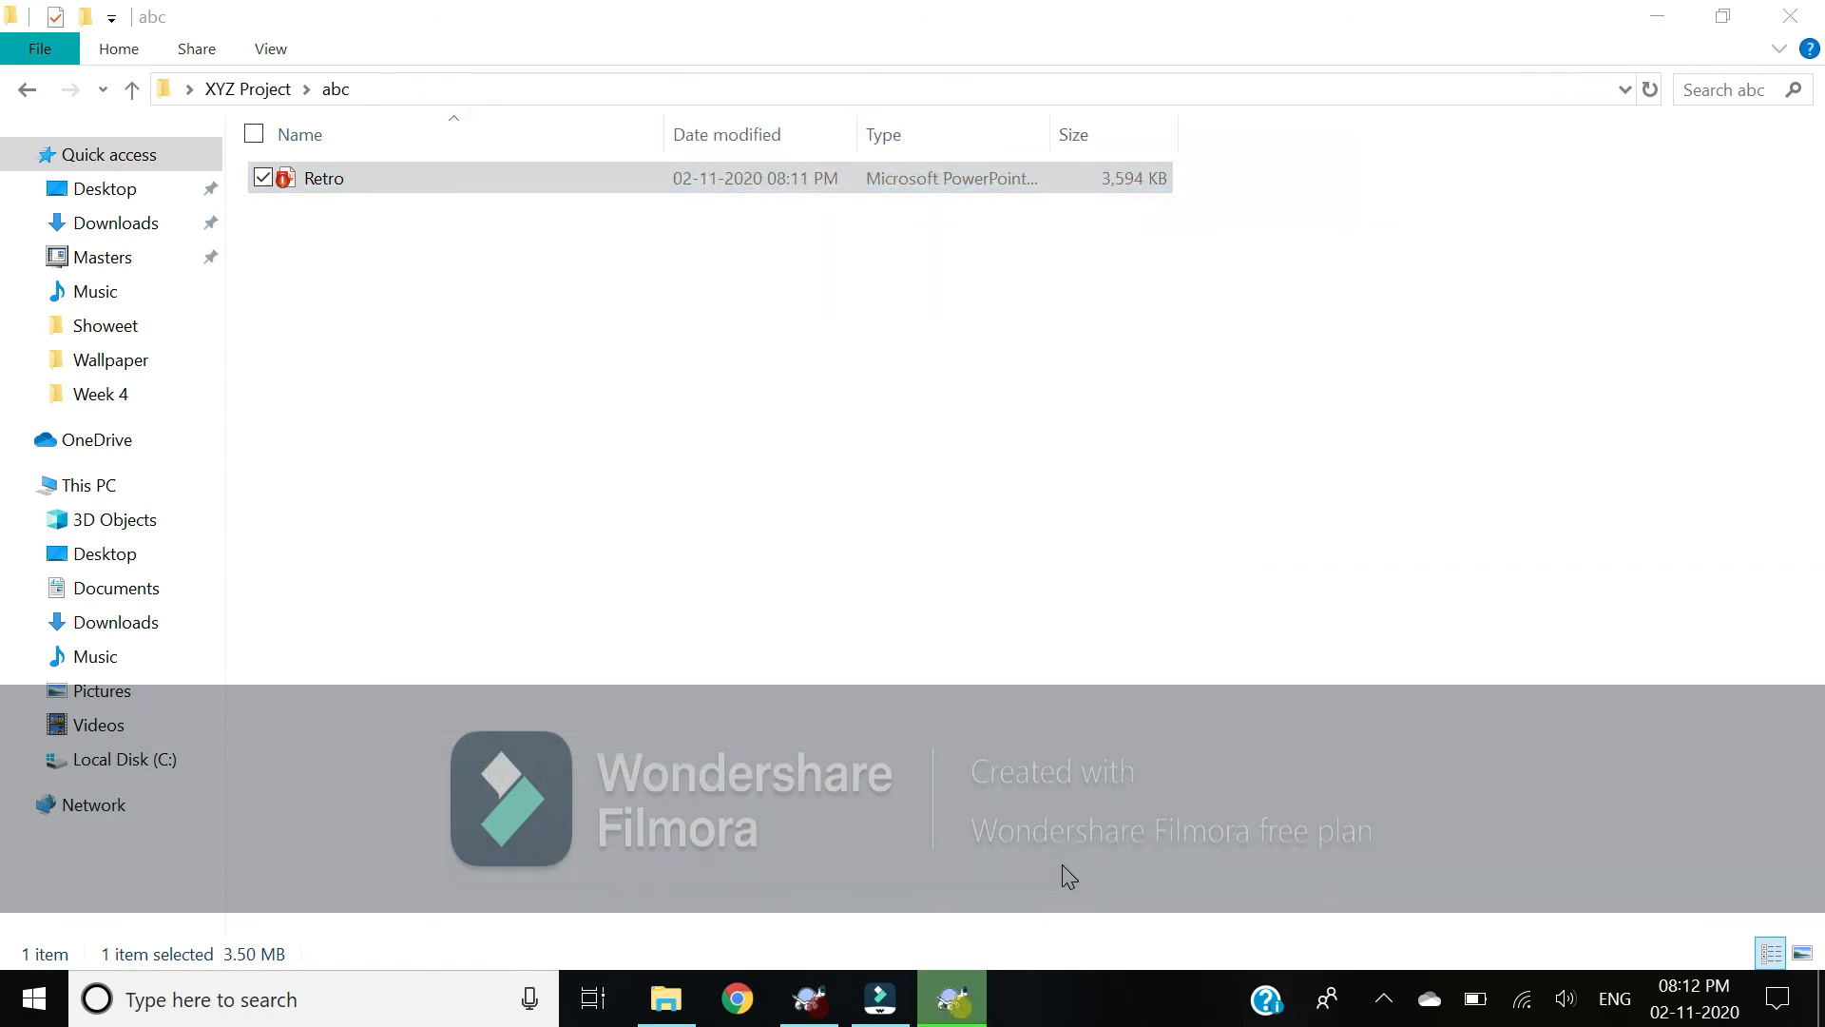